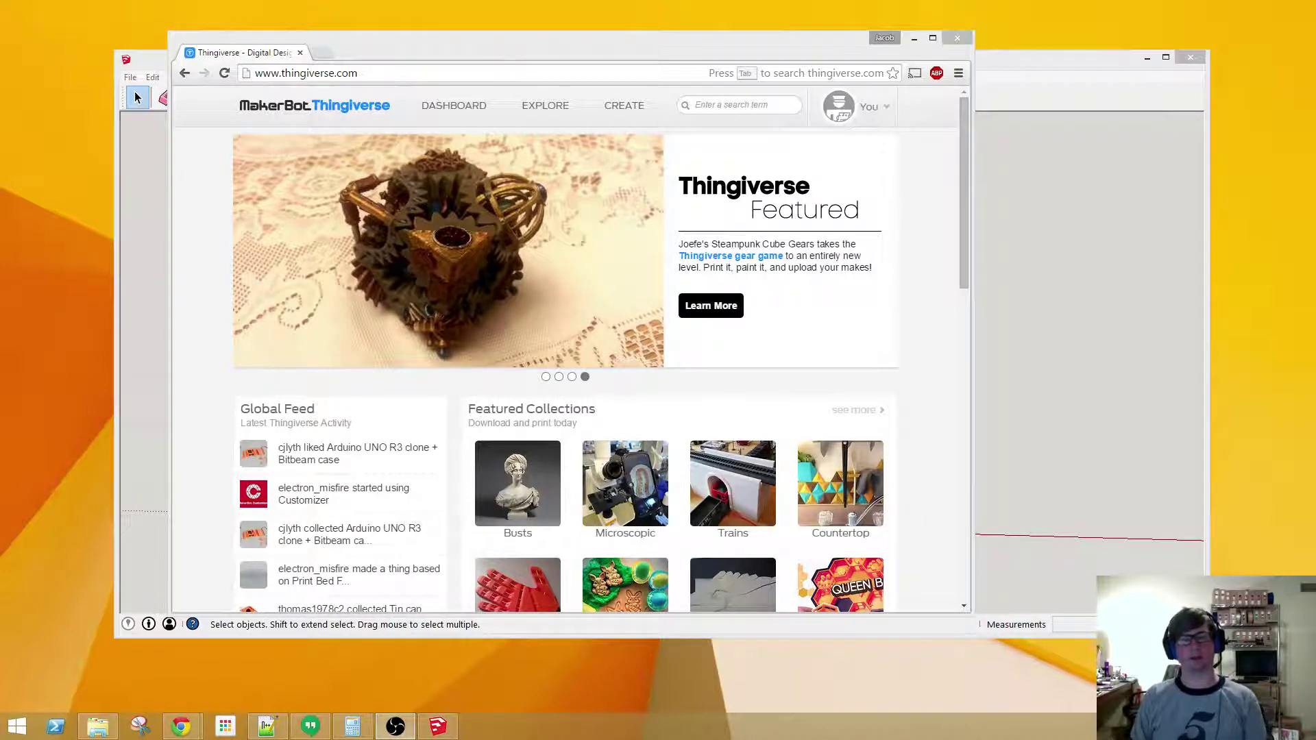
- Search Thingiverse for 'headphone' to list the matching headphone stands and holders
click(715, 102)
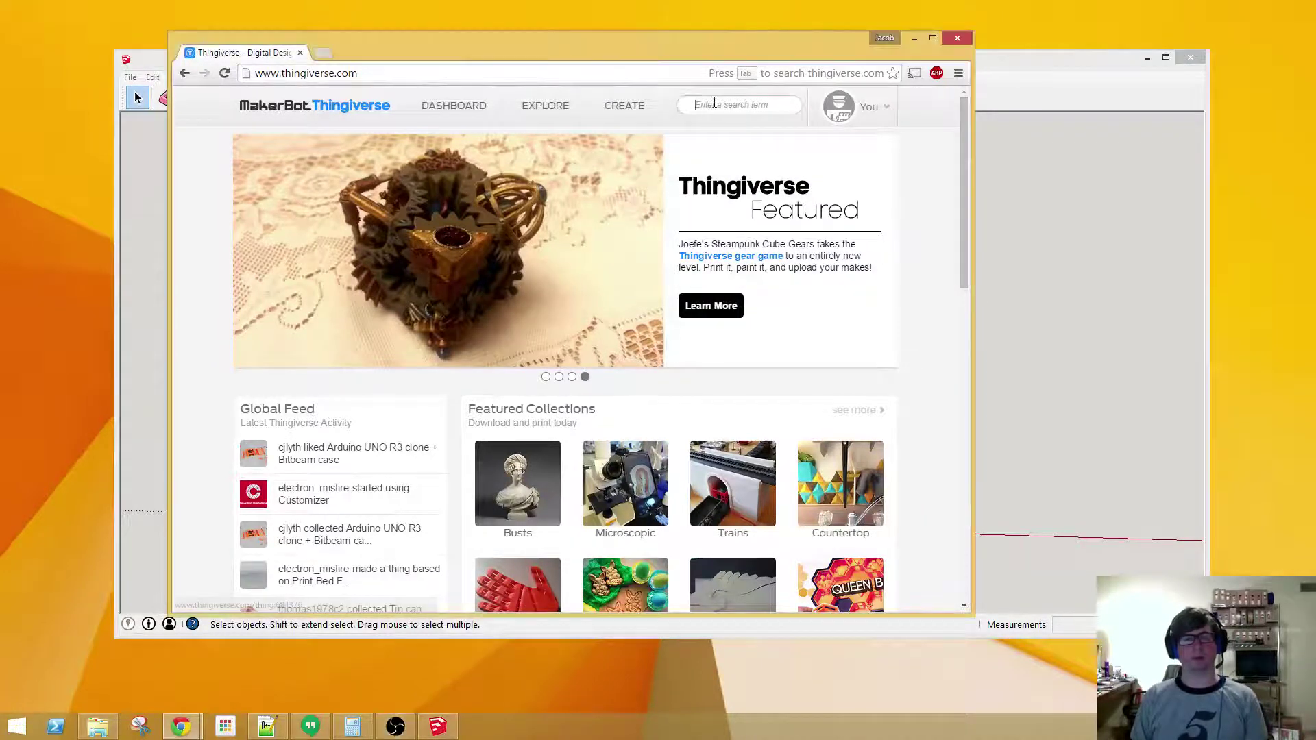
text(head)
key(Down)
key(Return)
key(Return)
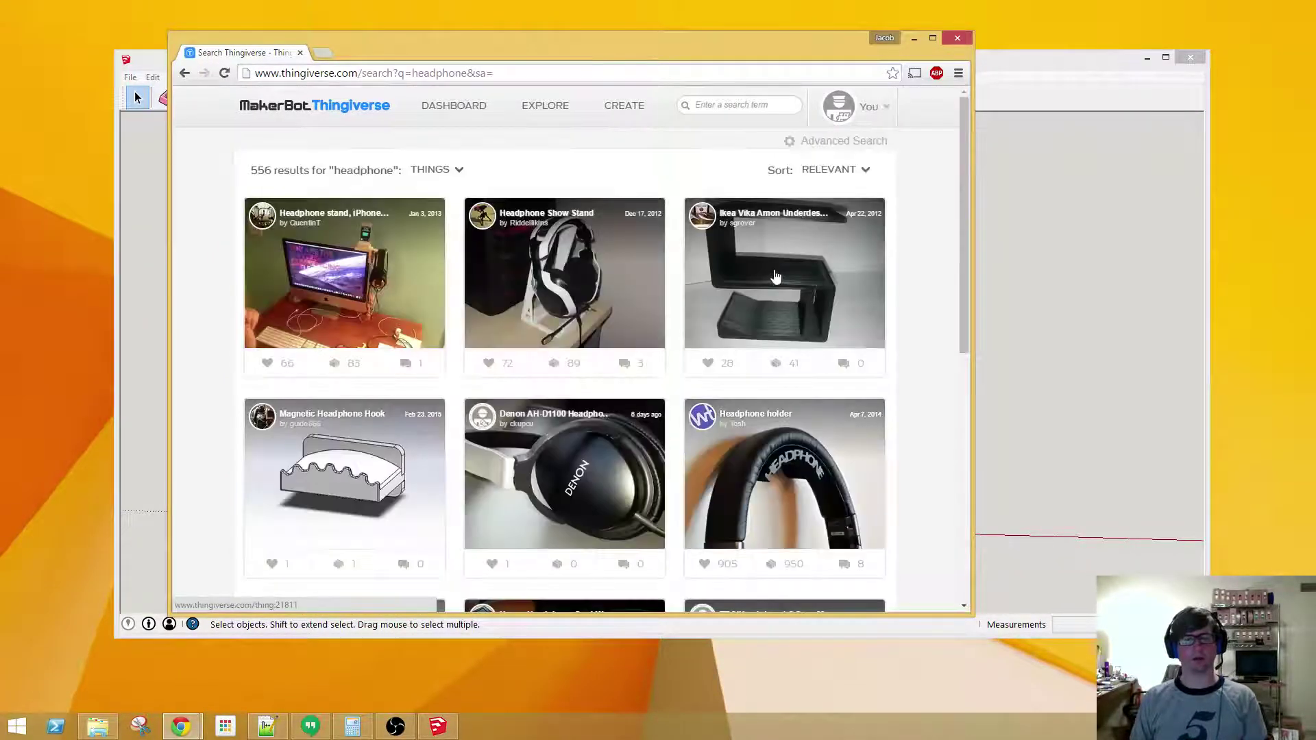
- Open the Ikea Vika Amon Underdesk Headphone hanger and rotate its 3D Thingview preview
click(776, 276)
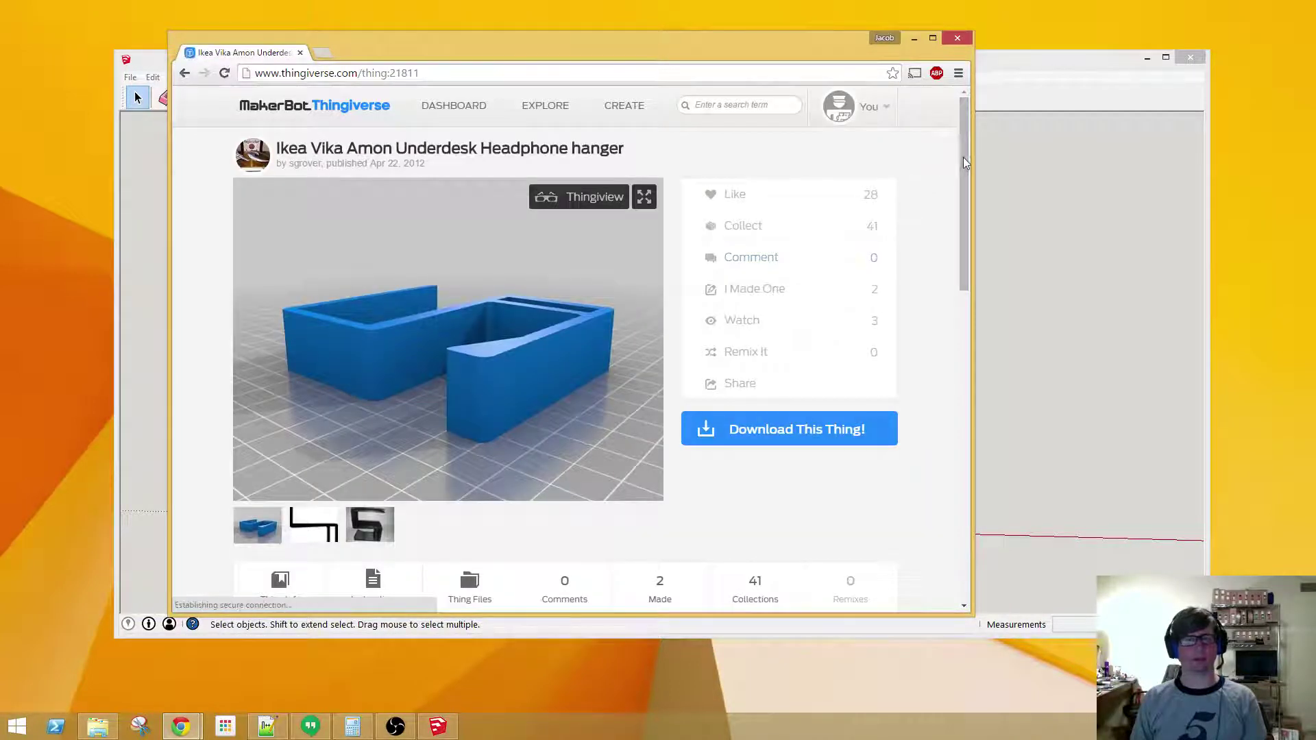
scroll(962, 165, down, 4)
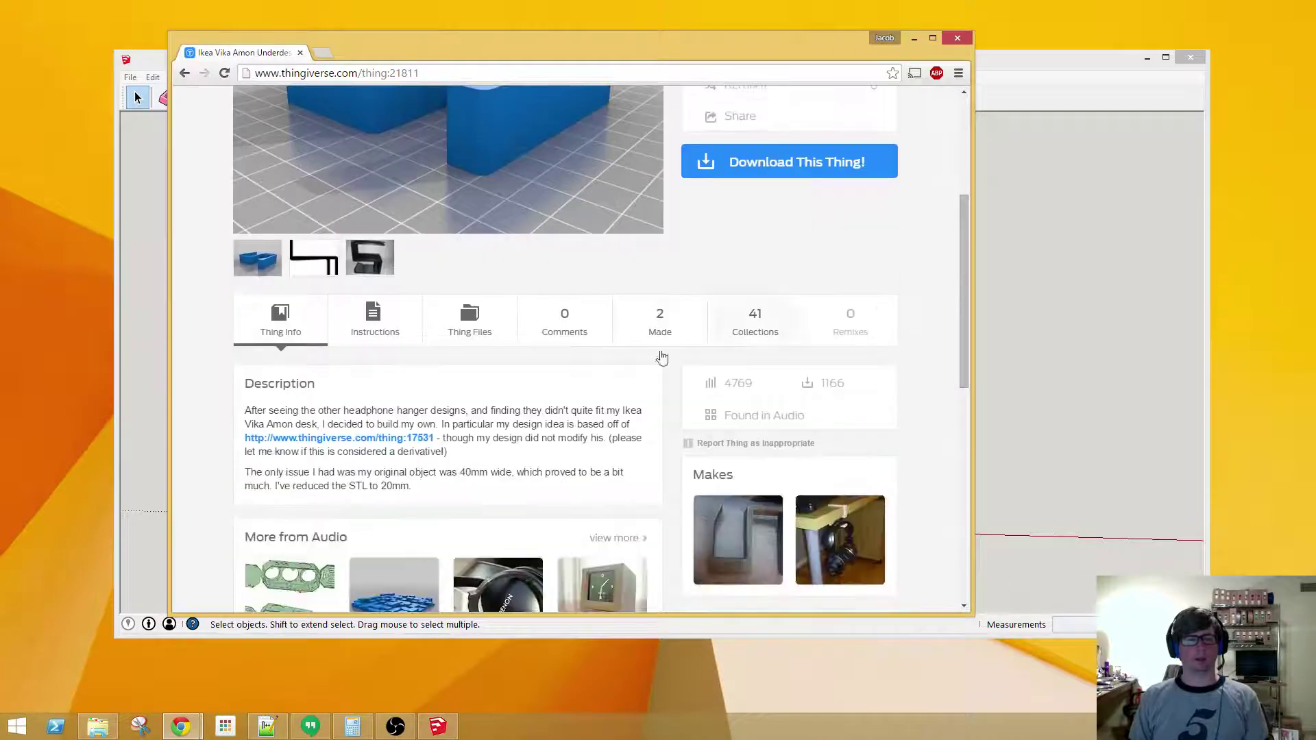
scroll(413, 274, up, 4)
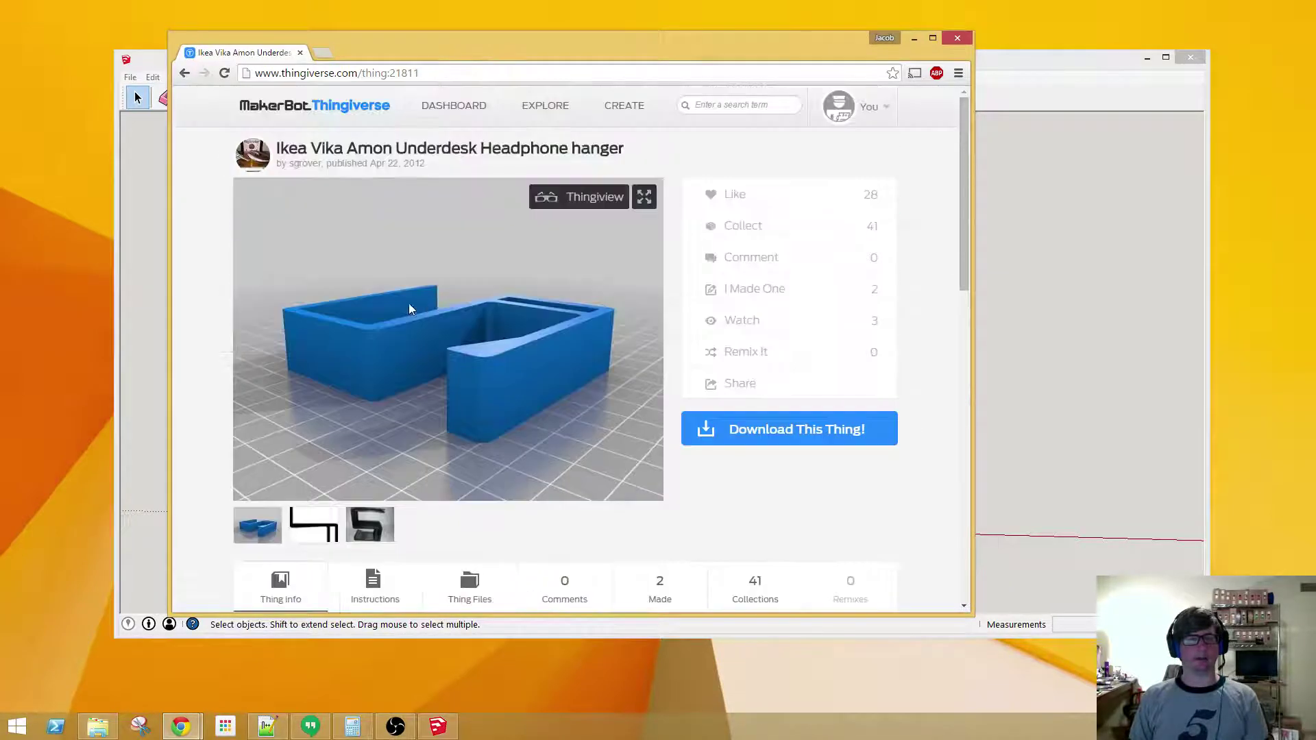
click(605, 200)
drag(459, 353, 482, 384)
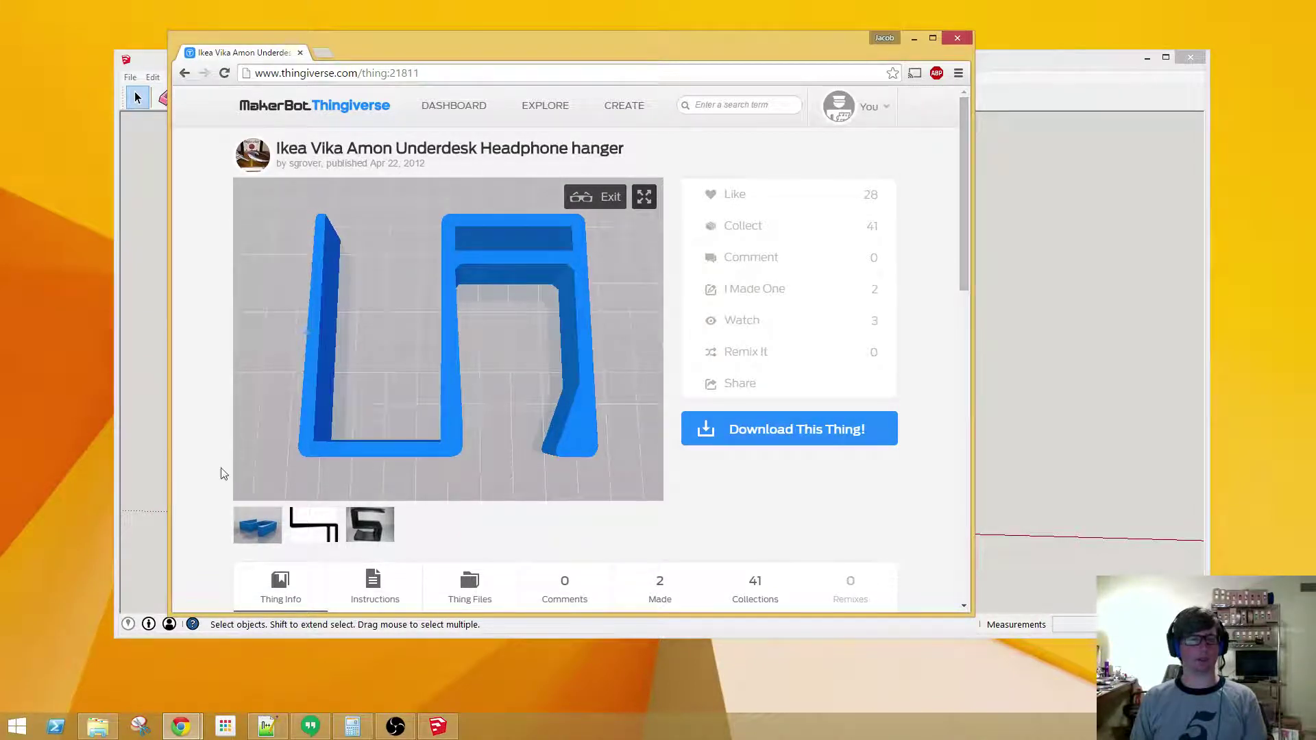
- Read the description's note on the reduced 20mm STL width and return to perspective view
scroll(221, 473, down, 4)
scroll(221, 473, down, 2)
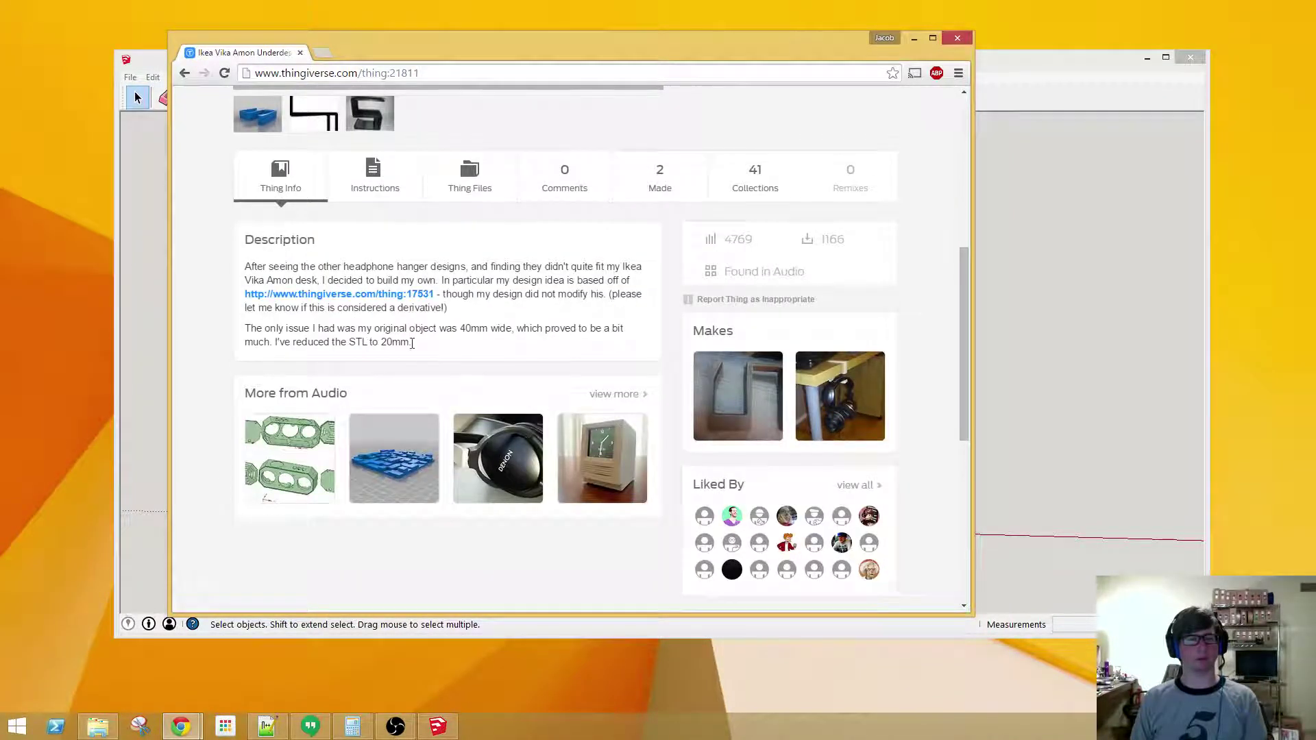
drag(412, 343, 487, 328)
scroll(376, 199, up, 4)
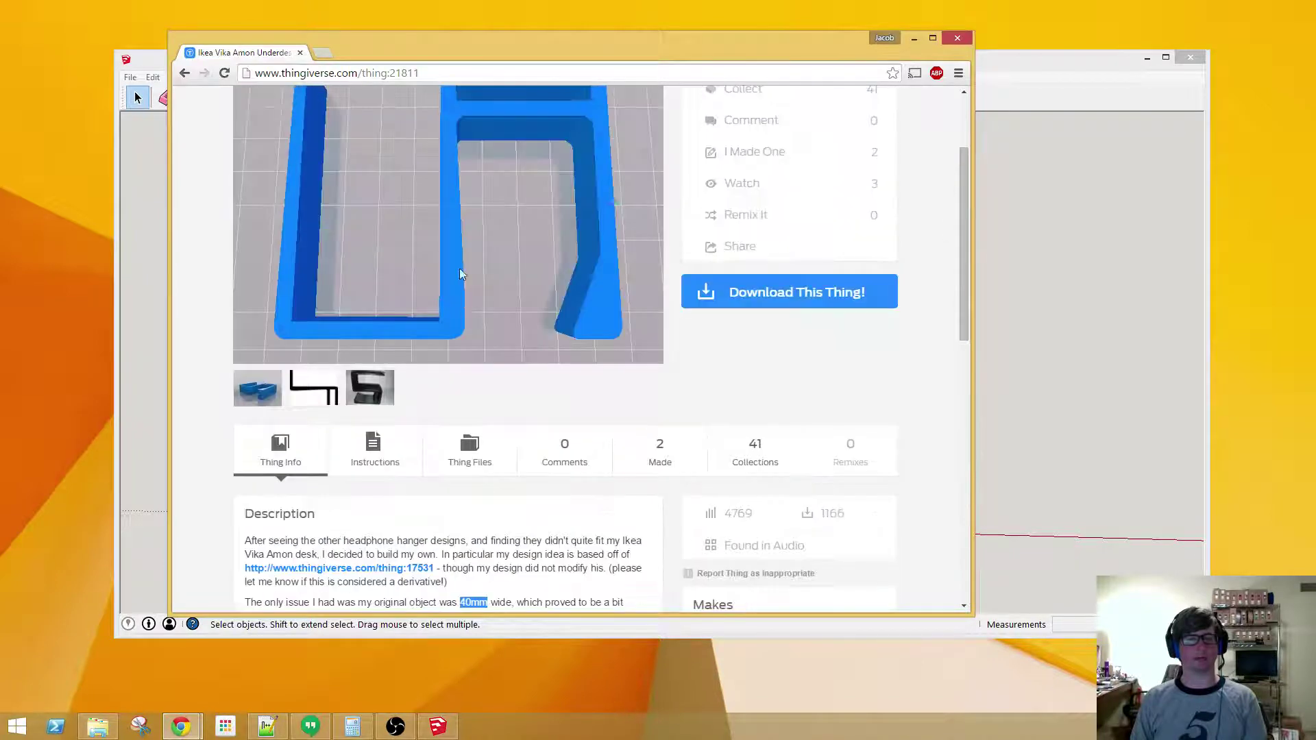
scroll(337, 220, up, 3)
scroll(374, 269, down, 5)
drag(388, 263, 366, 235)
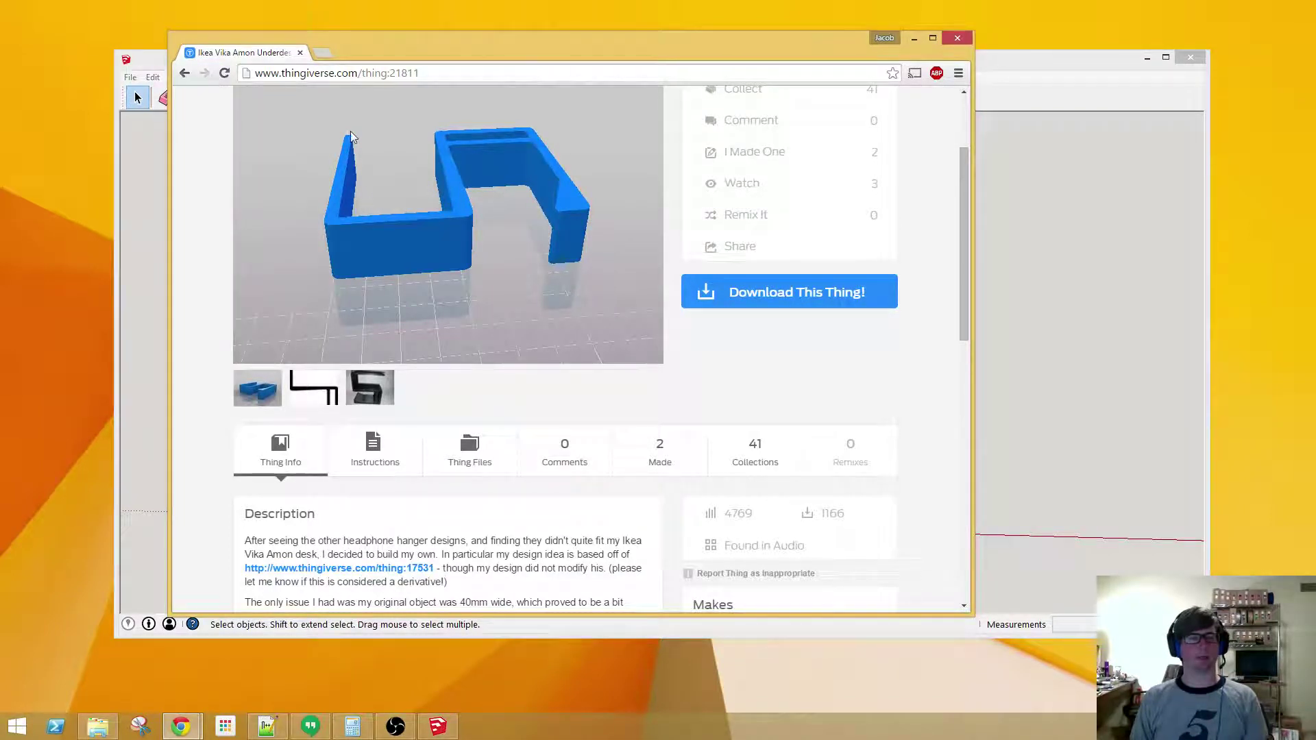
click(325, 55)
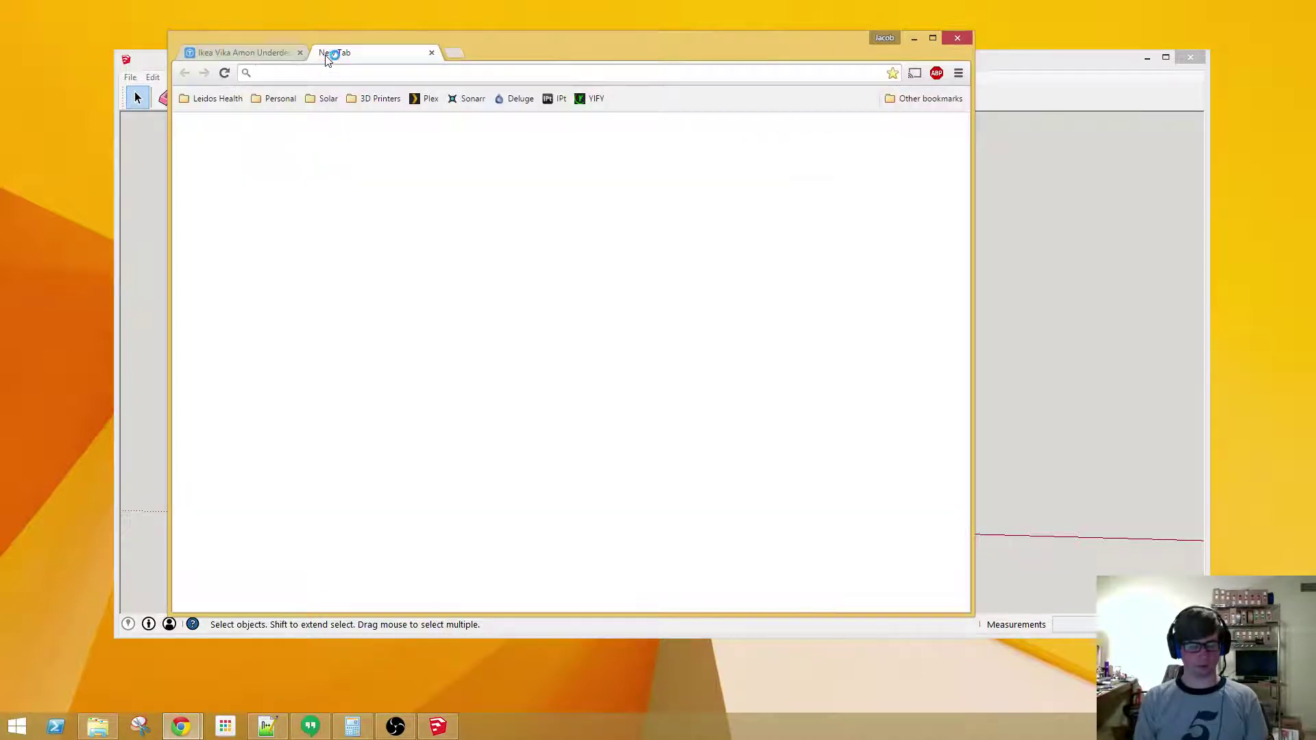
text(www.sketchup.com)
key(Return)
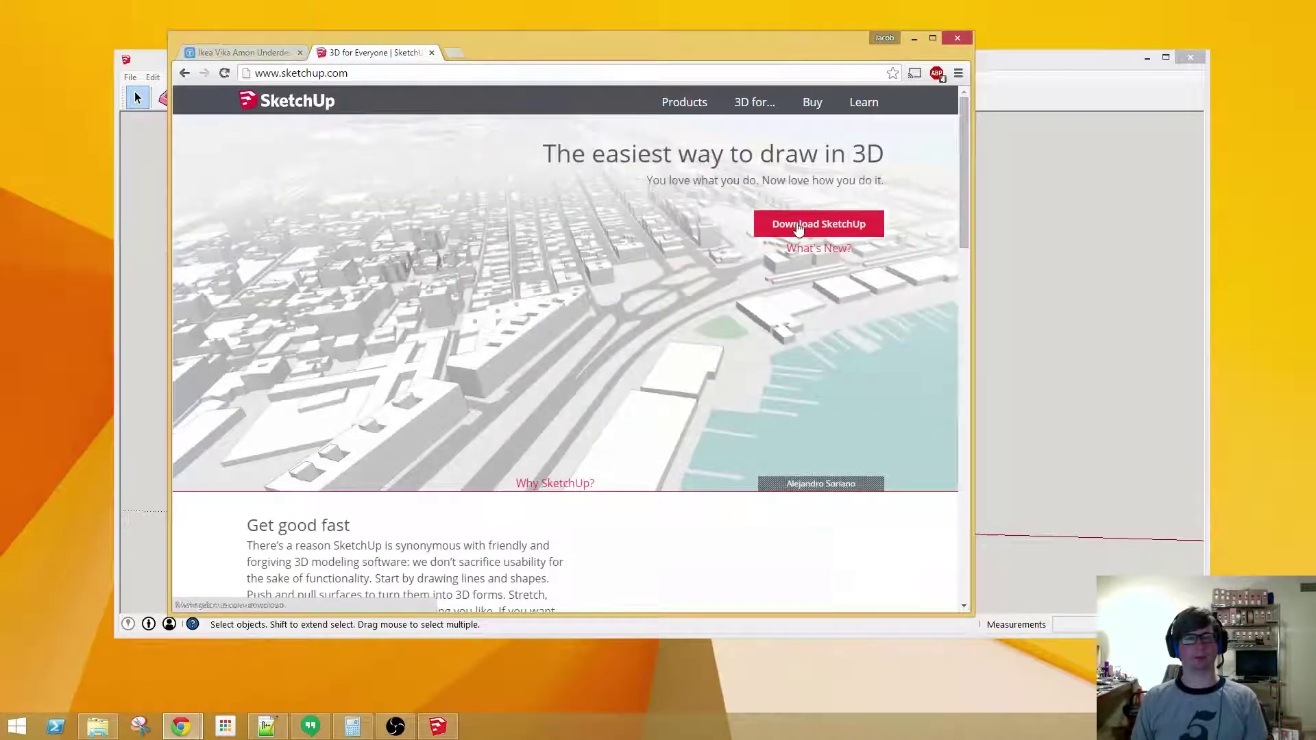
click(799, 227)
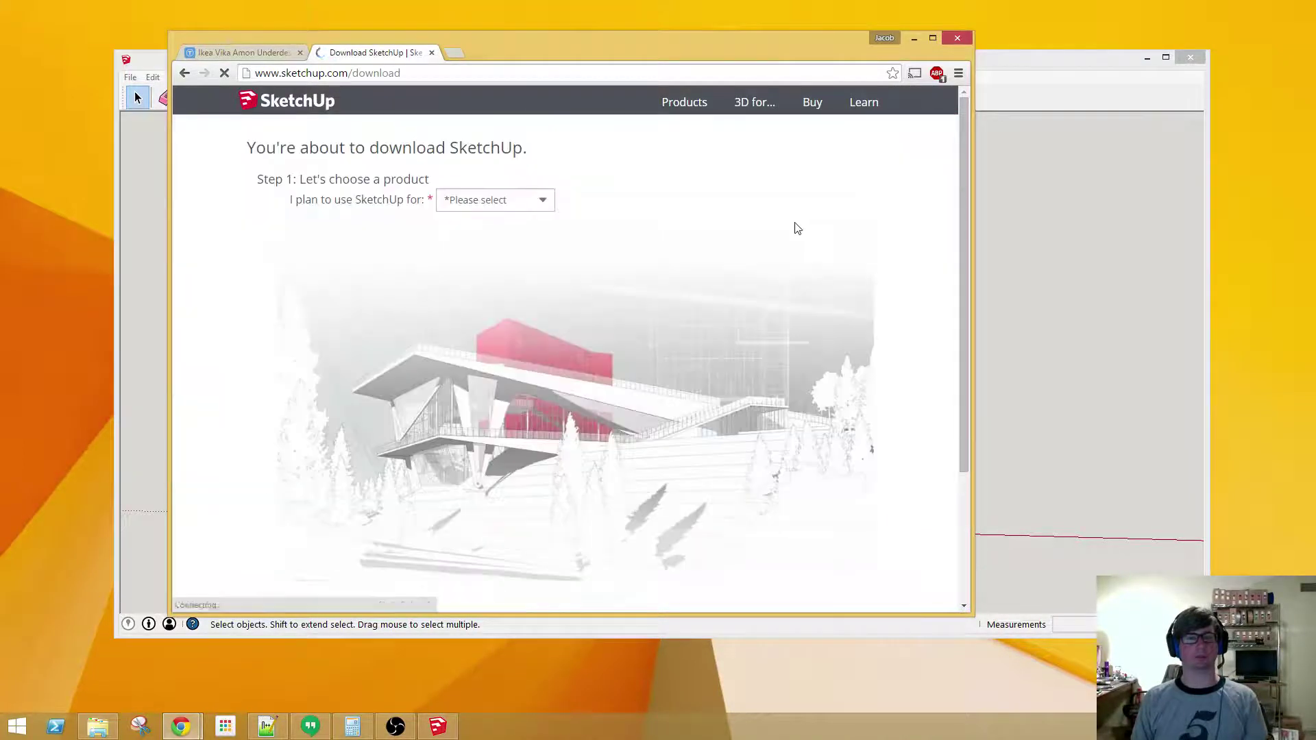
- Set the download form to Personal Projects on Windows and focus the email field
click(543, 200)
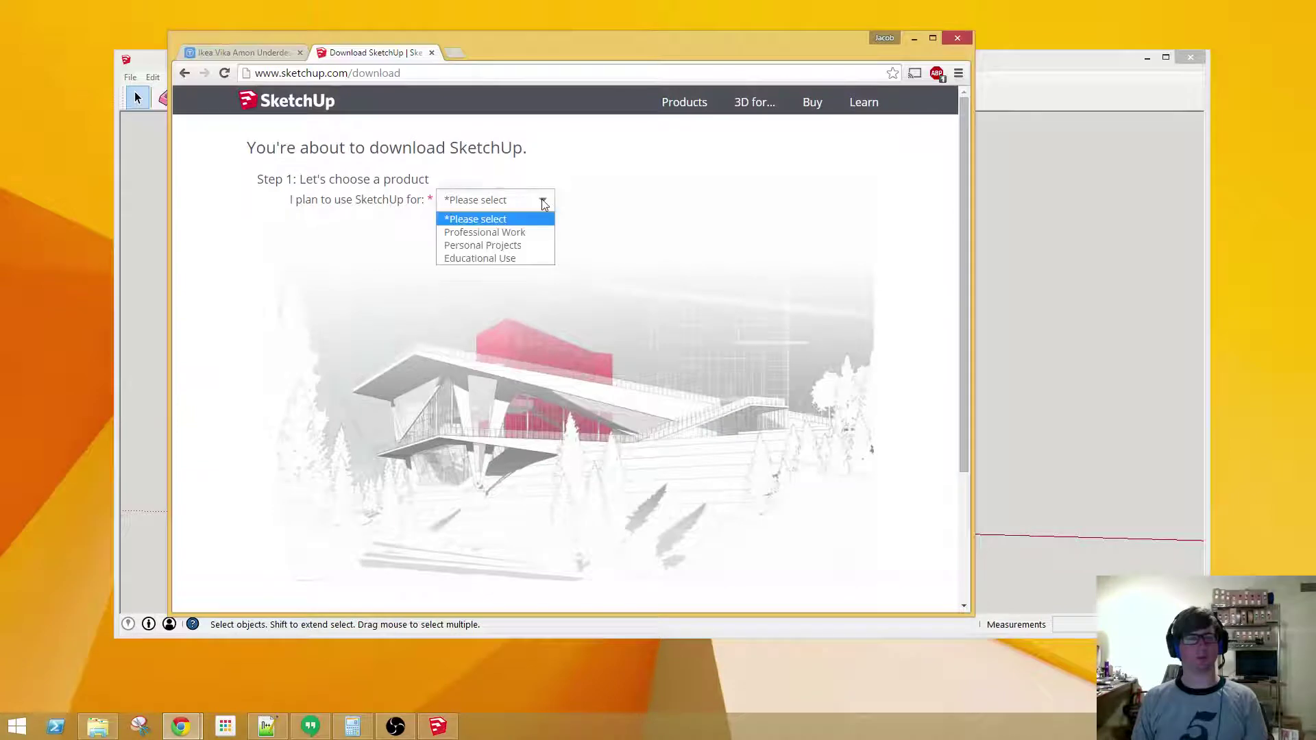
click(526, 247)
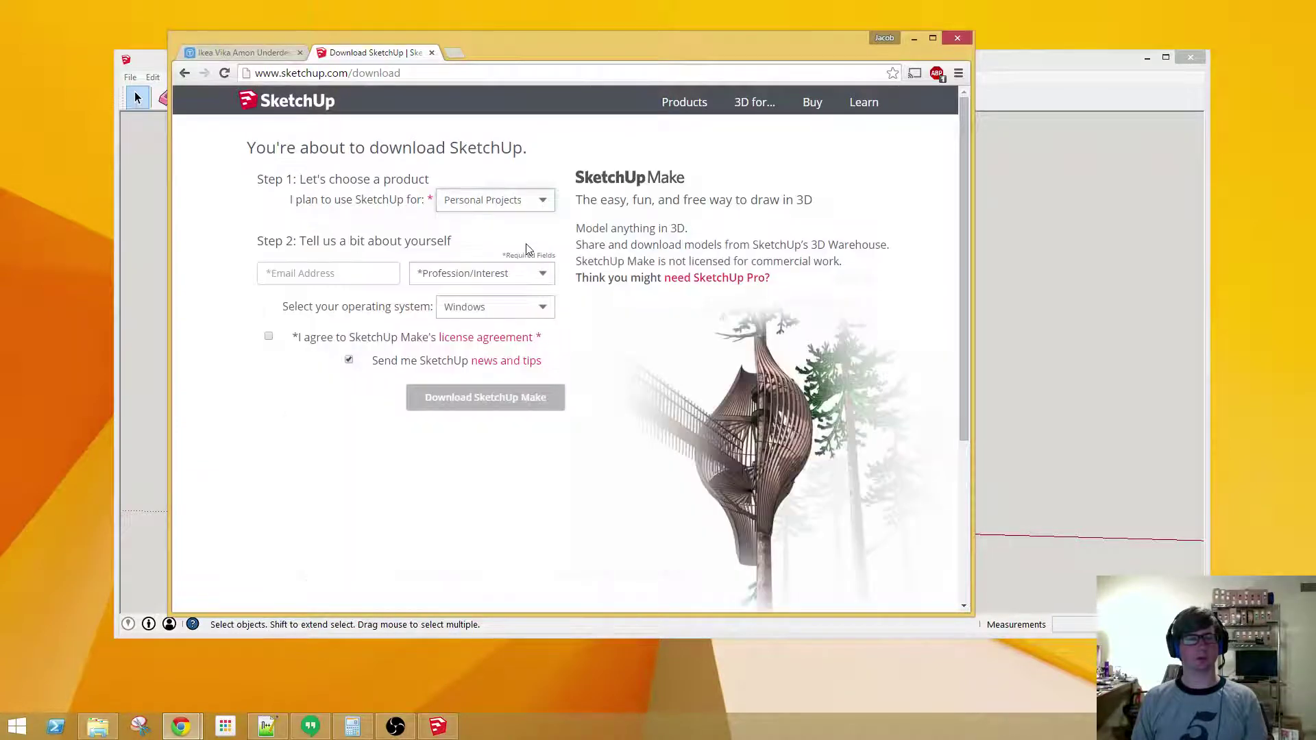
click(546, 310)
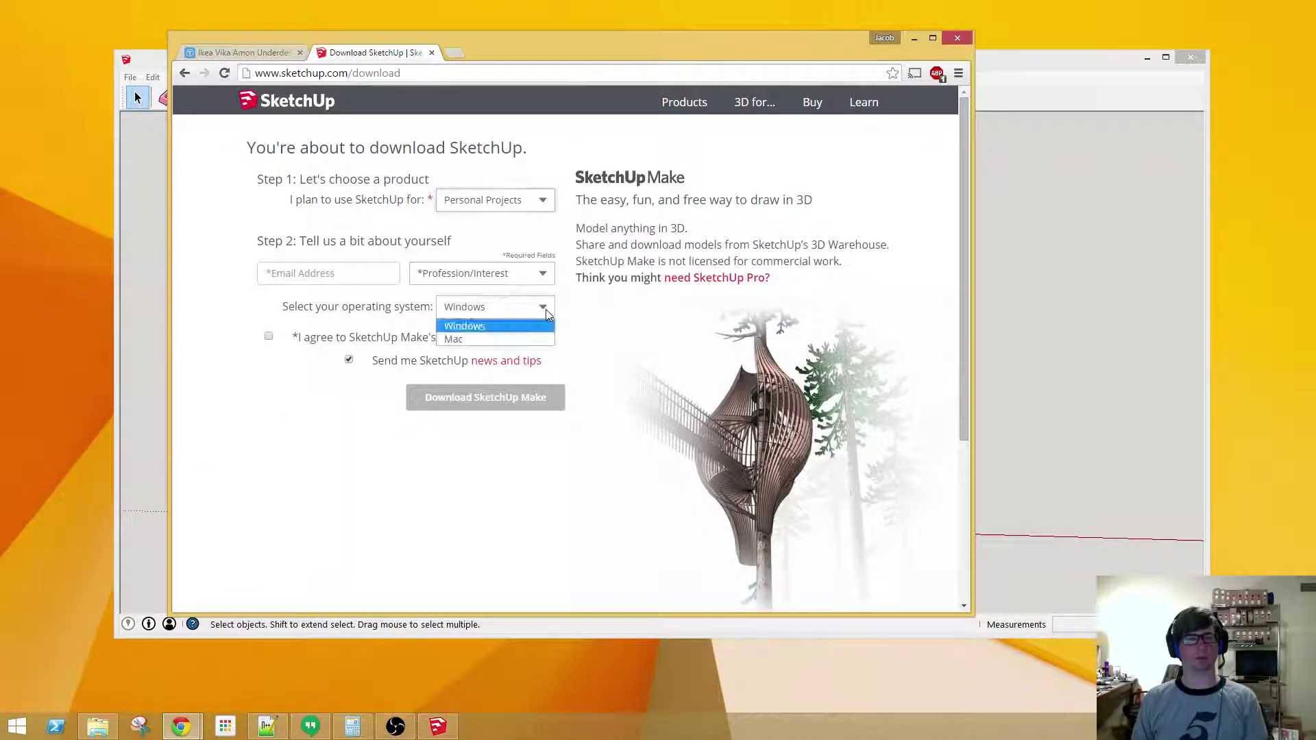
click(546, 310)
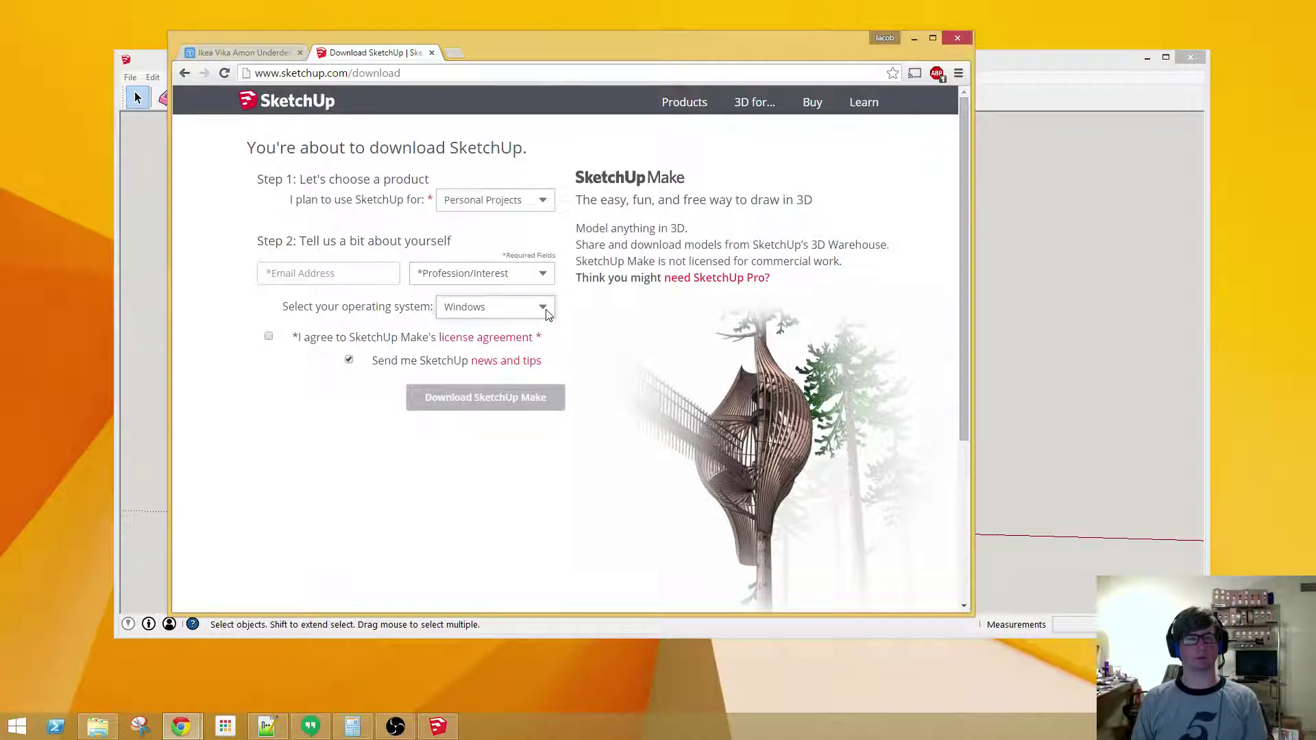
click(277, 274)
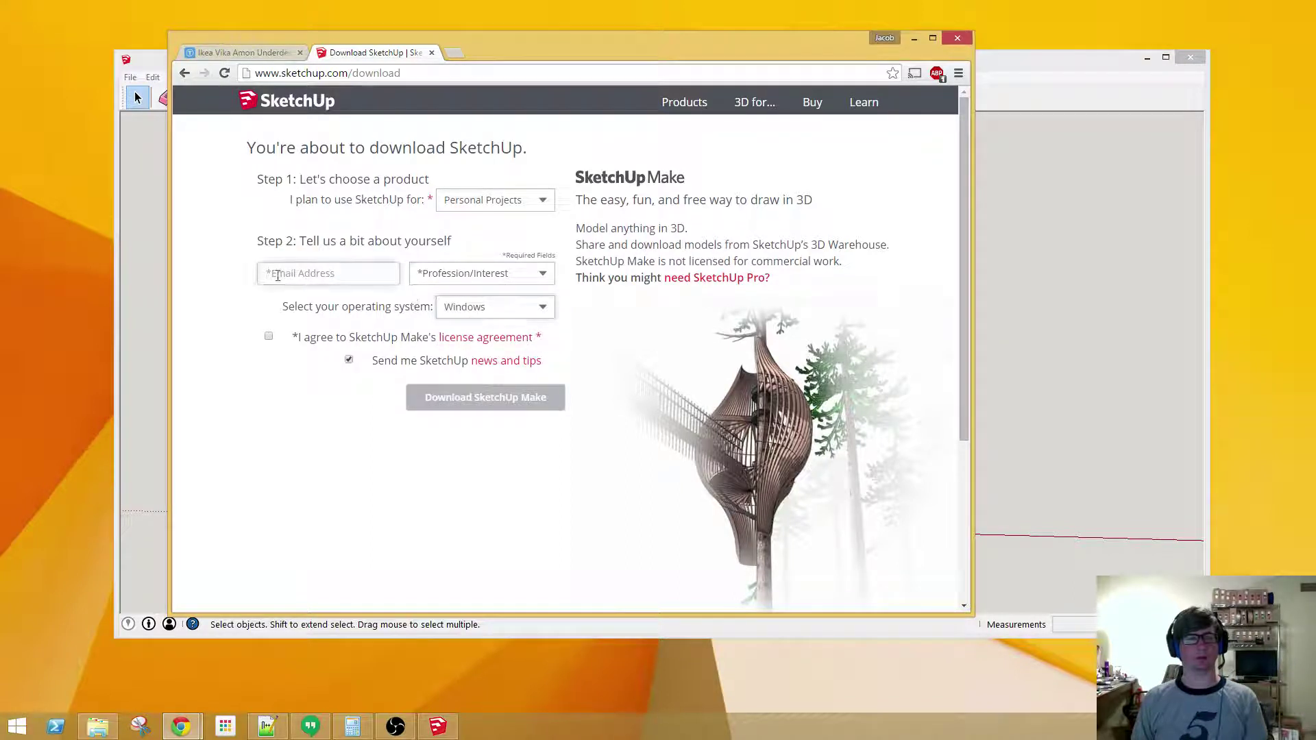
click(277, 274)
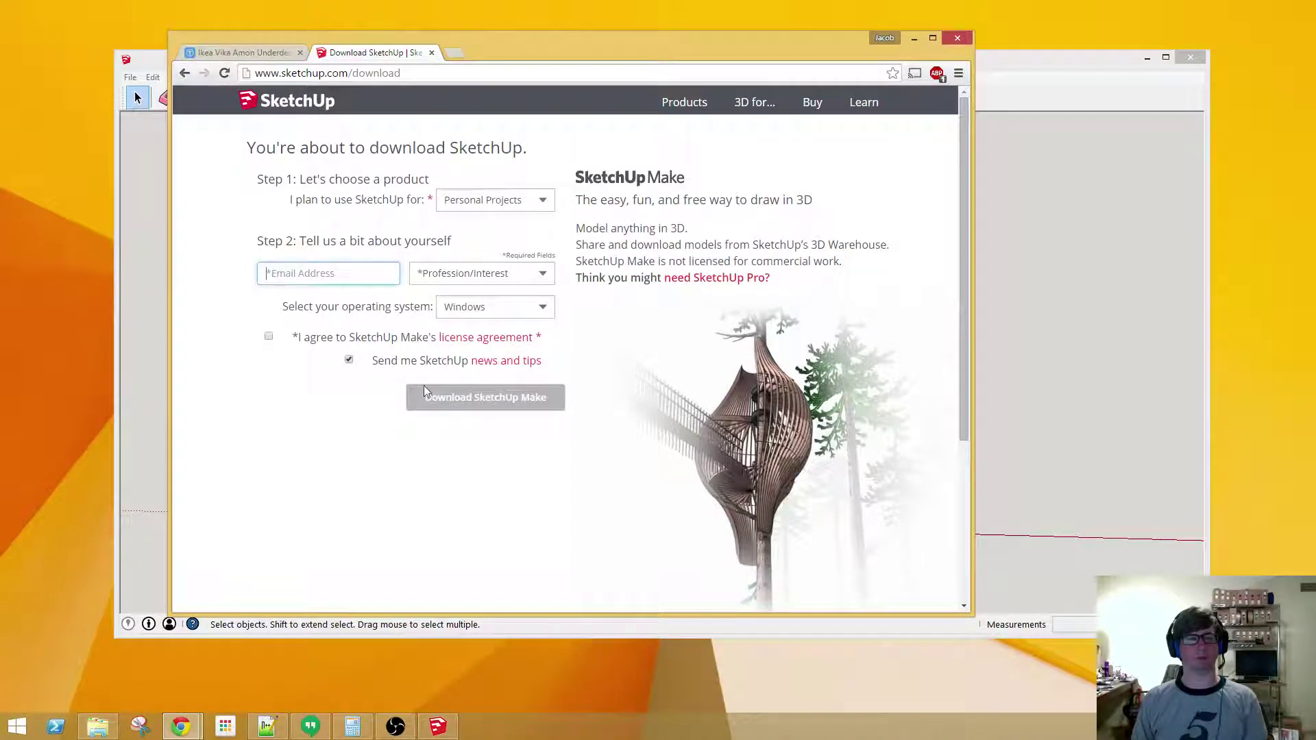
- Close the download tab and delete the MakerFarm Prusa i3v 12 box and text in SketchUp
click(432, 54)
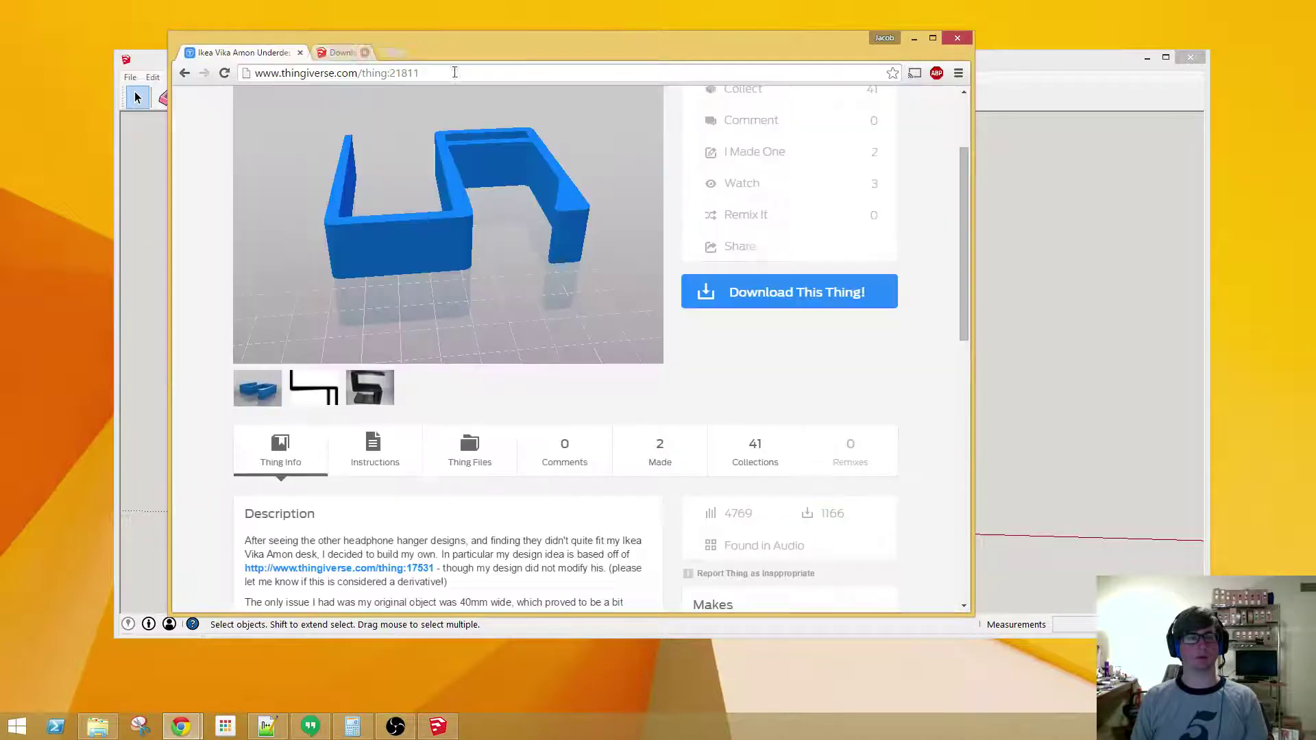
click(1060, 294)
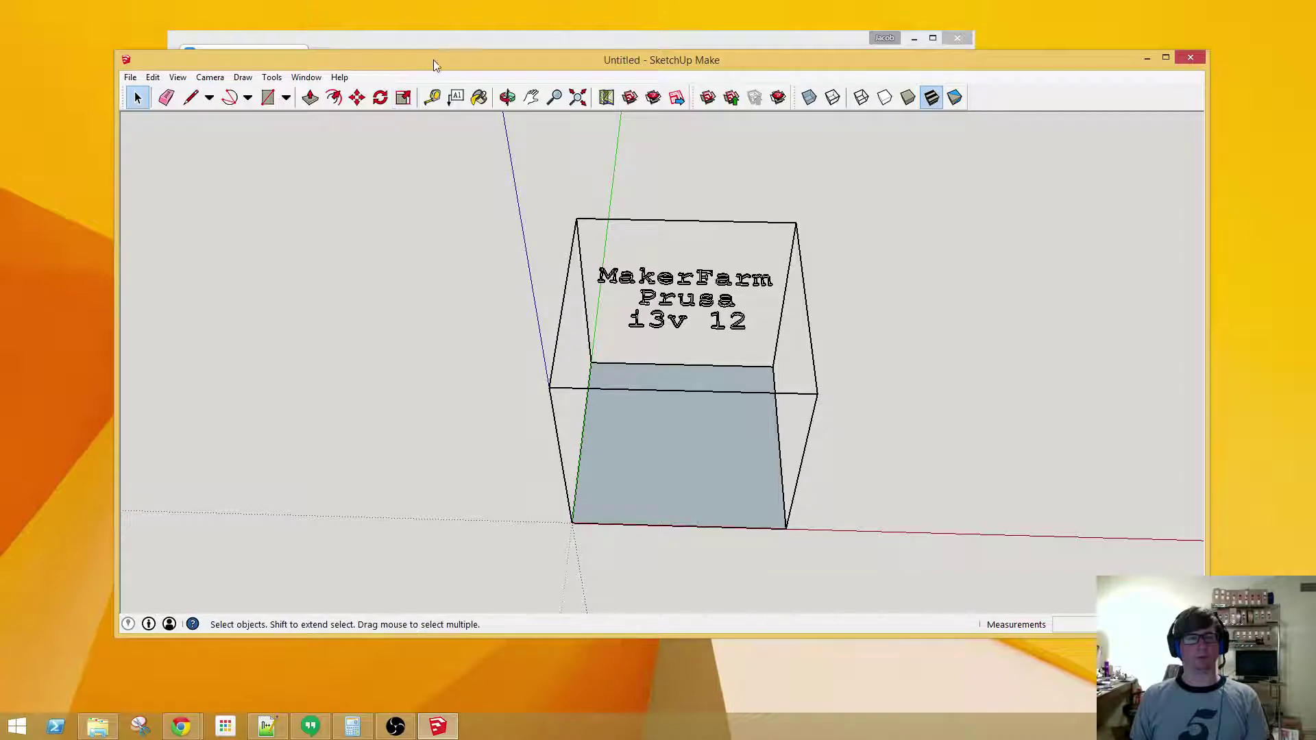
drag(434, 60, 433, 59)
drag(416, 162, 938, 561)
key(Delete)
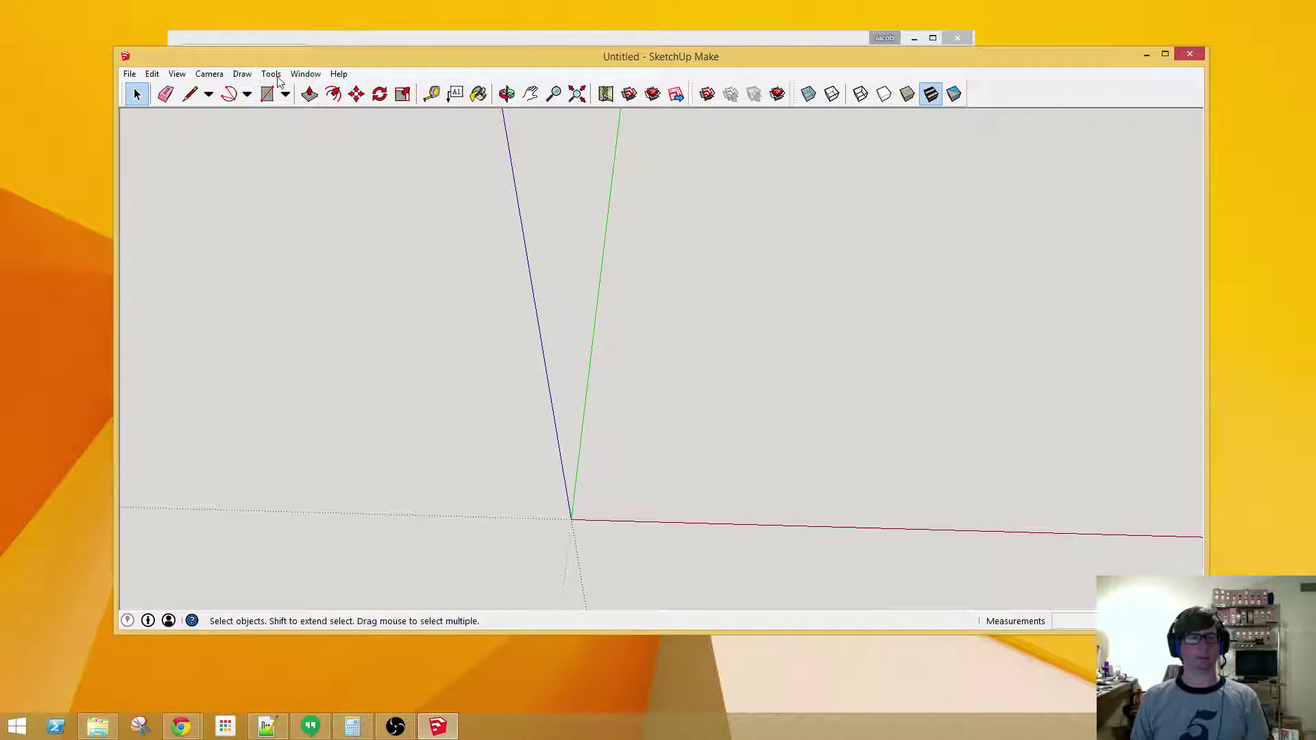
click(306, 77)
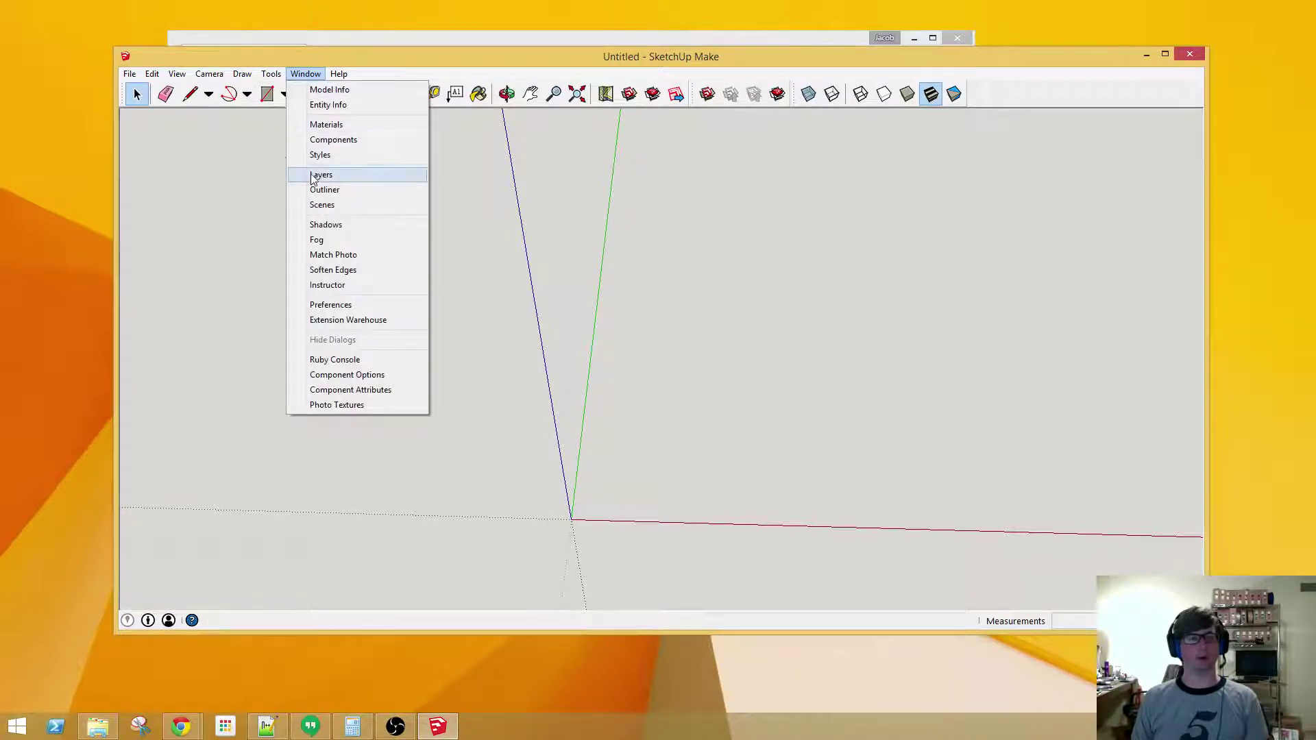
- Search the Extension Warehouse for 'STL' and view the SketchUp STL extension page
click(332, 319)
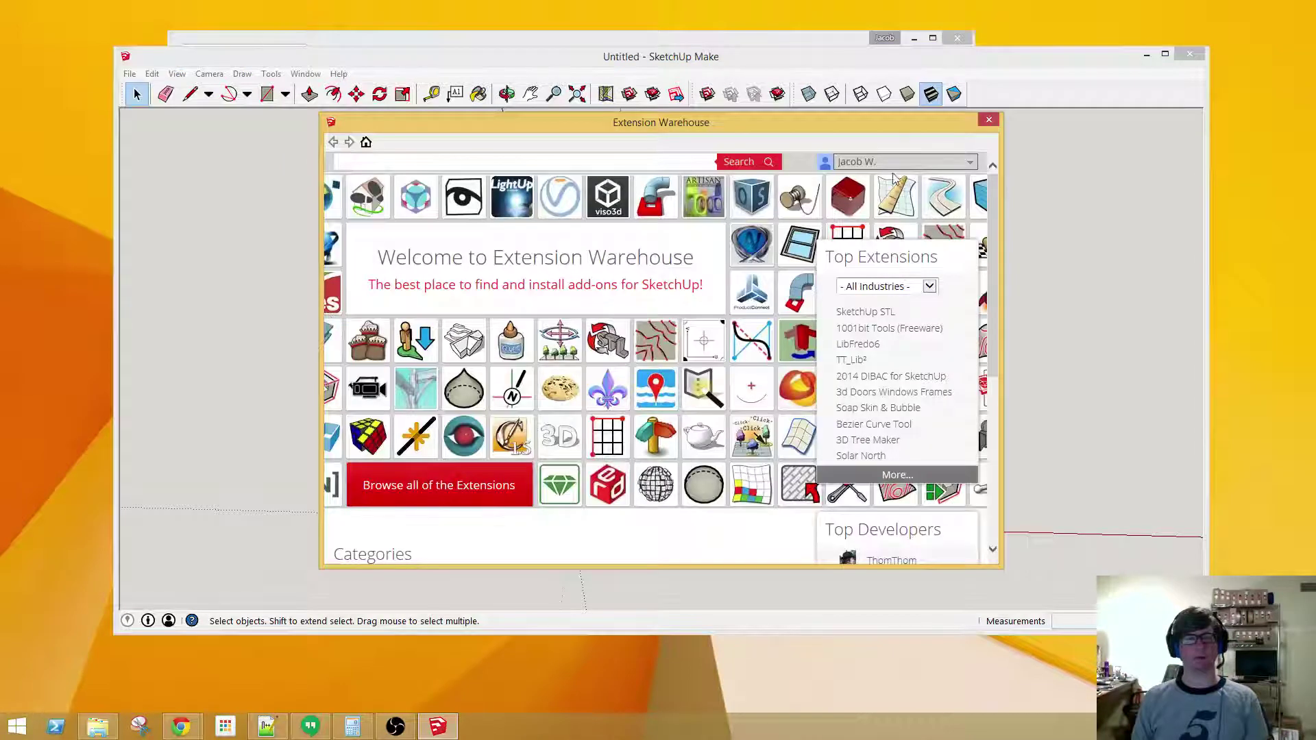
mouse_move(881, 164)
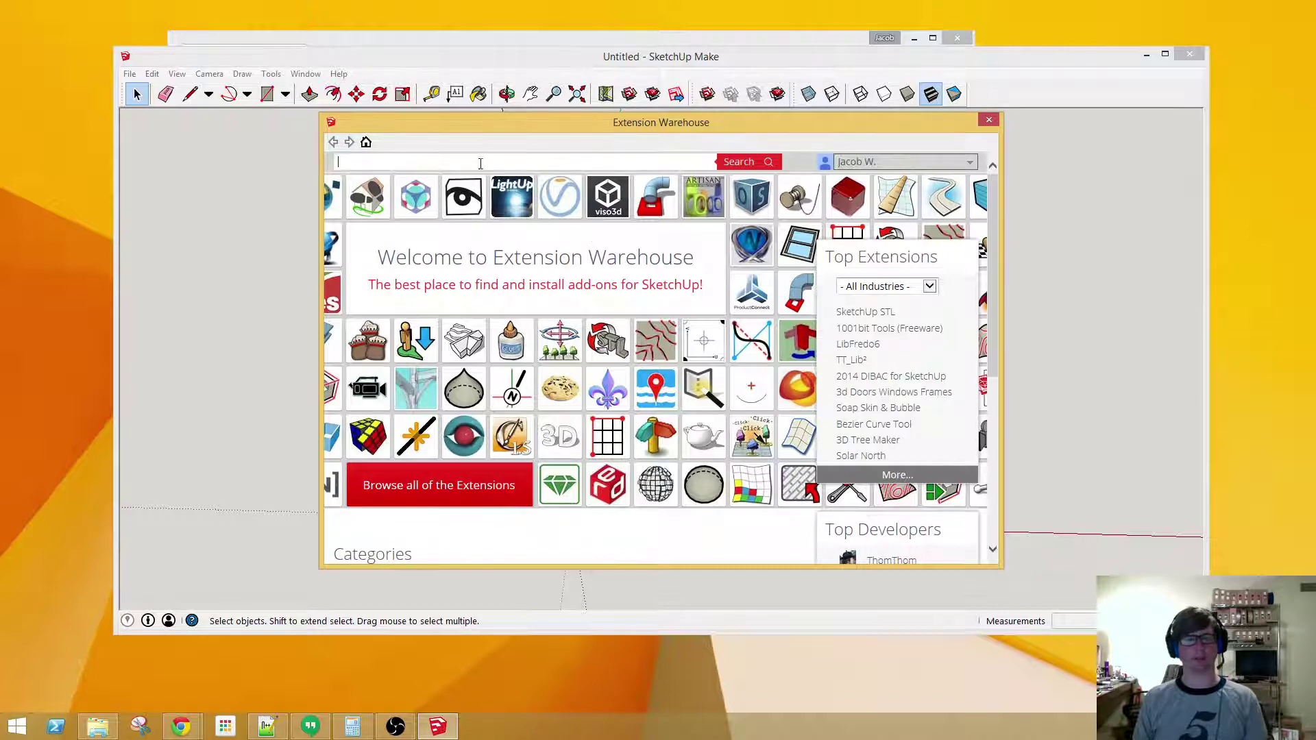
text(STL)
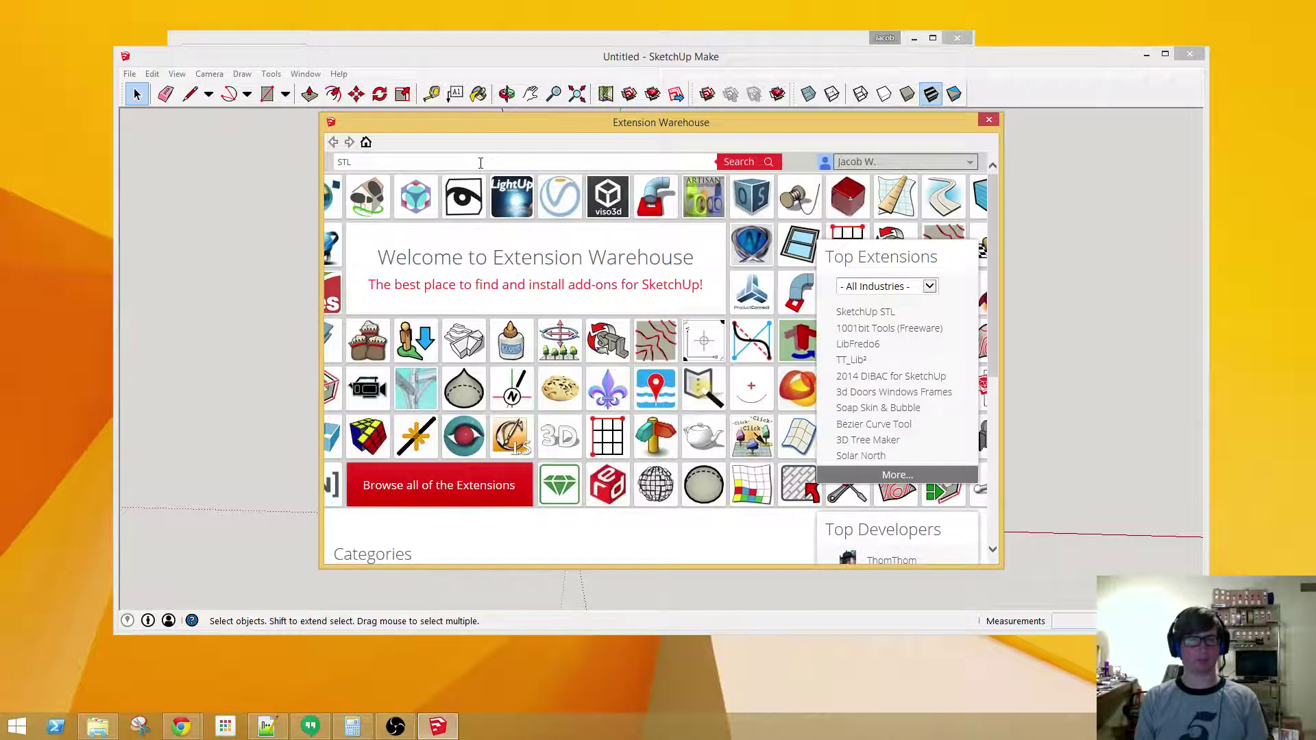
key(Return)
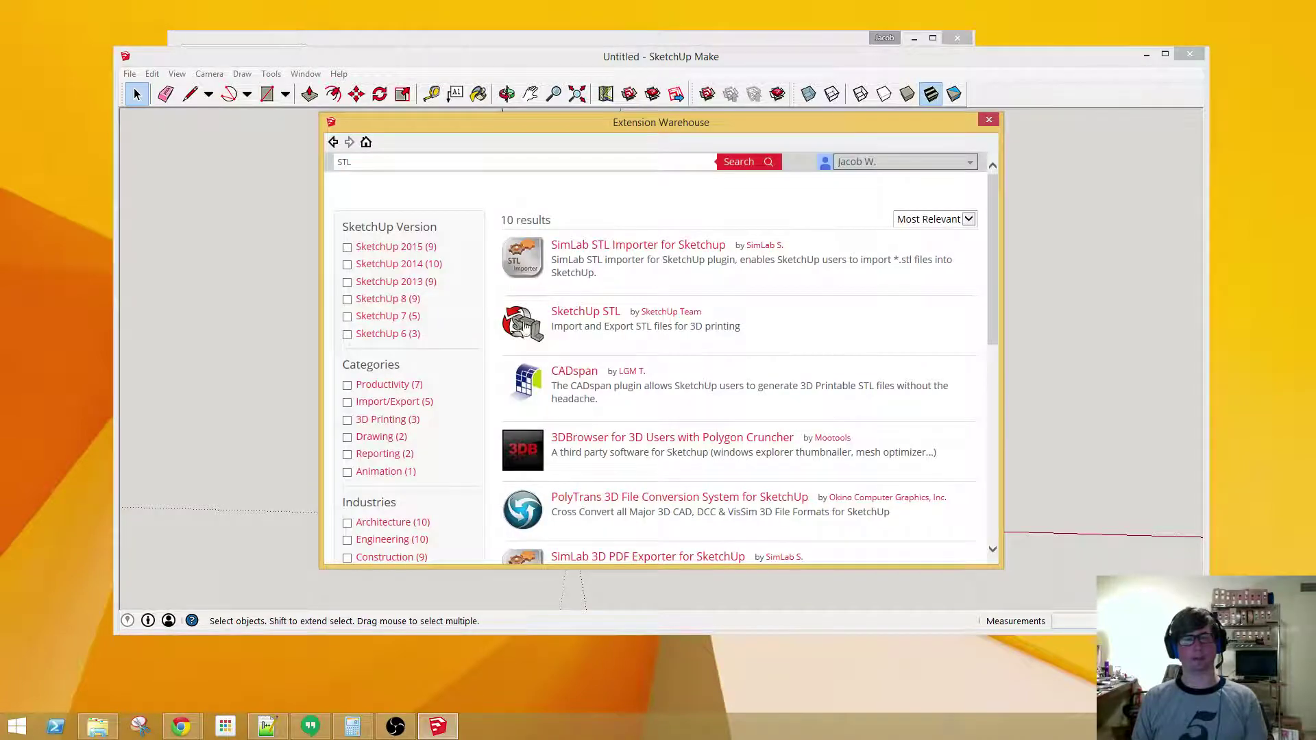
click(569, 314)
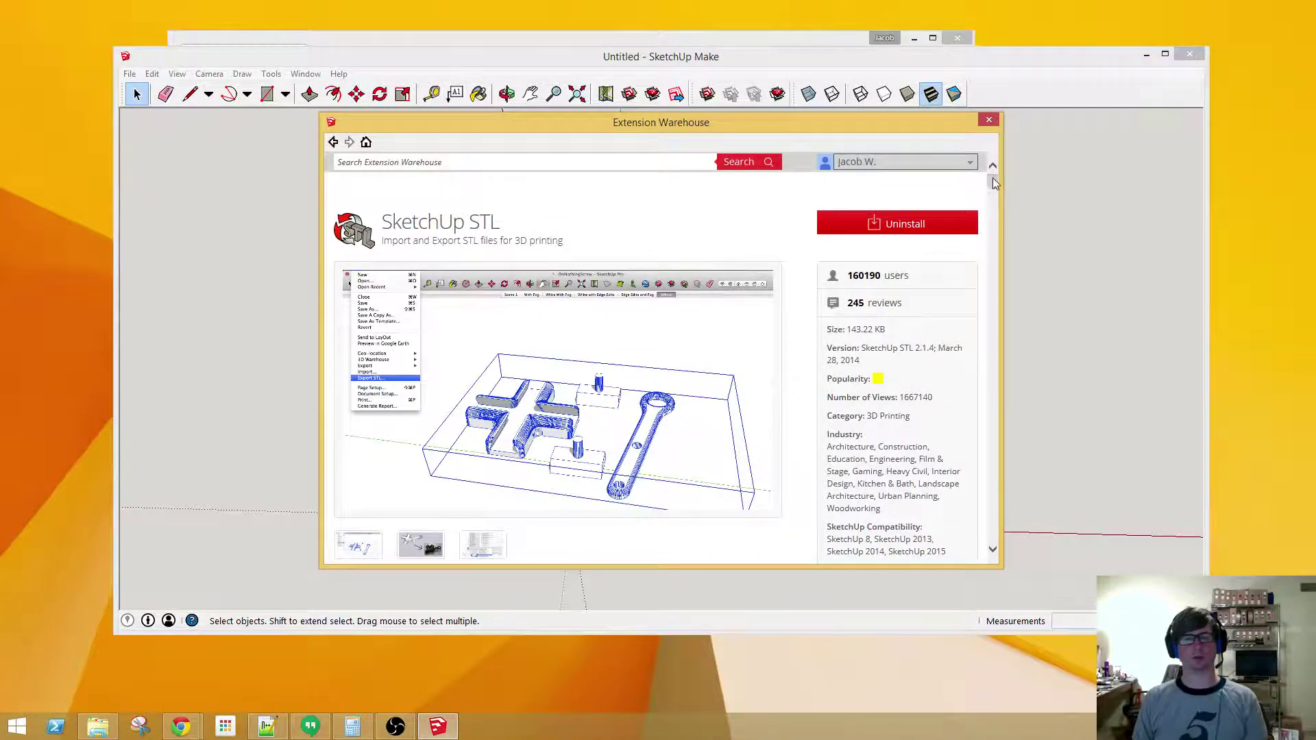
mouse_move(995, 184)
mouse_down()
mouse_move(995, 249)
mouse_move(995, 169)
mouse_up()
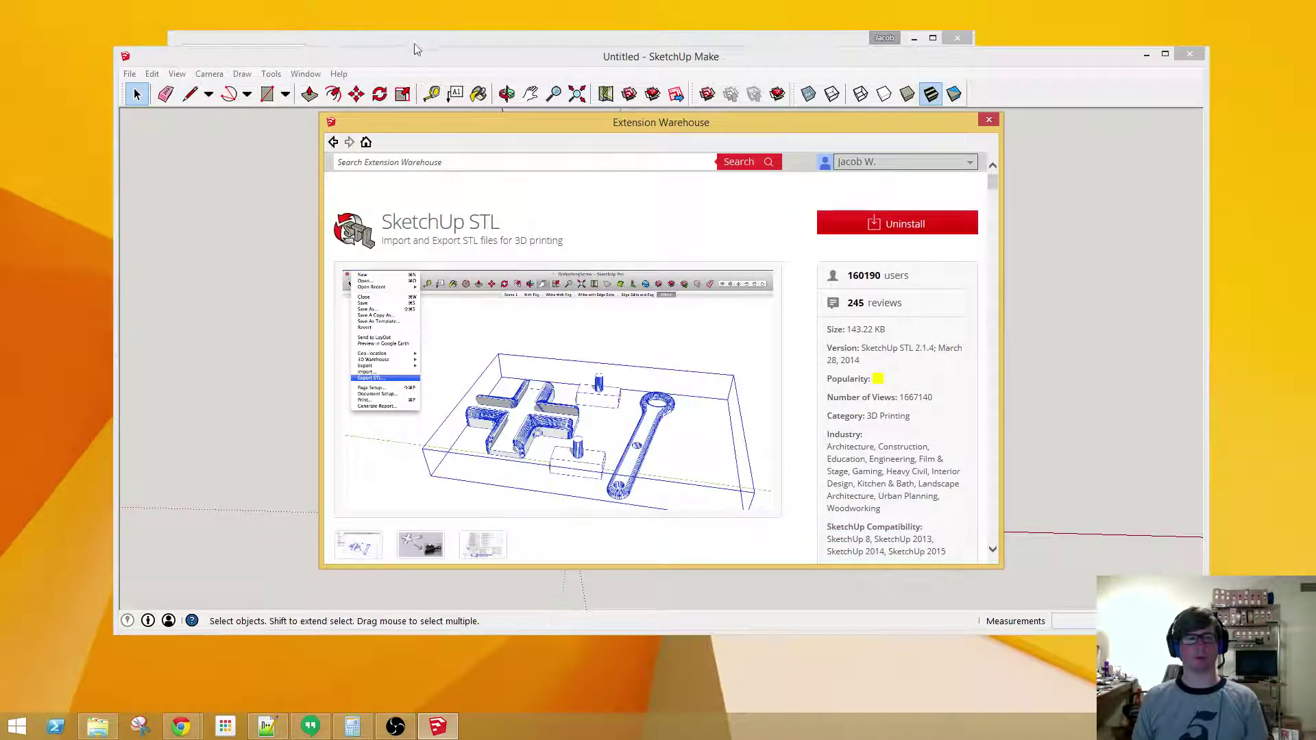
click(396, 44)
- Load extensions.sketchup.com in a new tab and search it for 'stl'
click(327, 58)
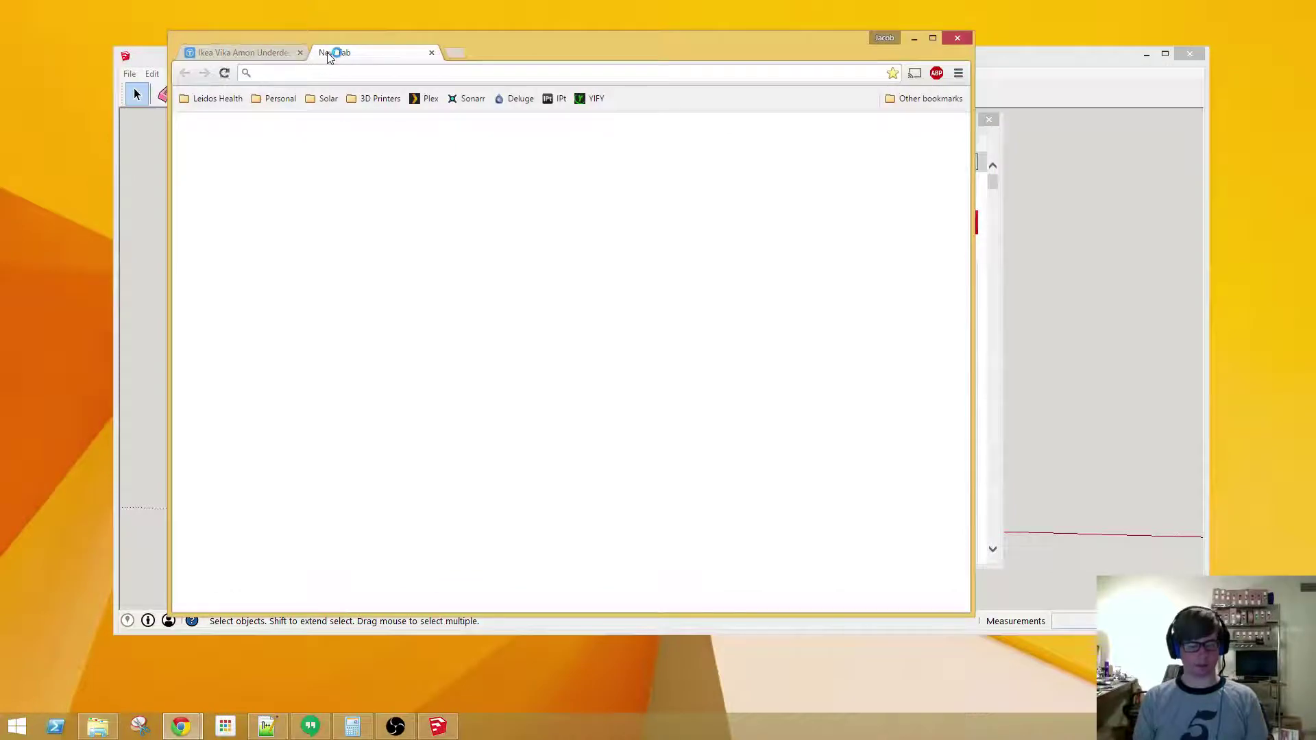
text(ext)
key(Right)
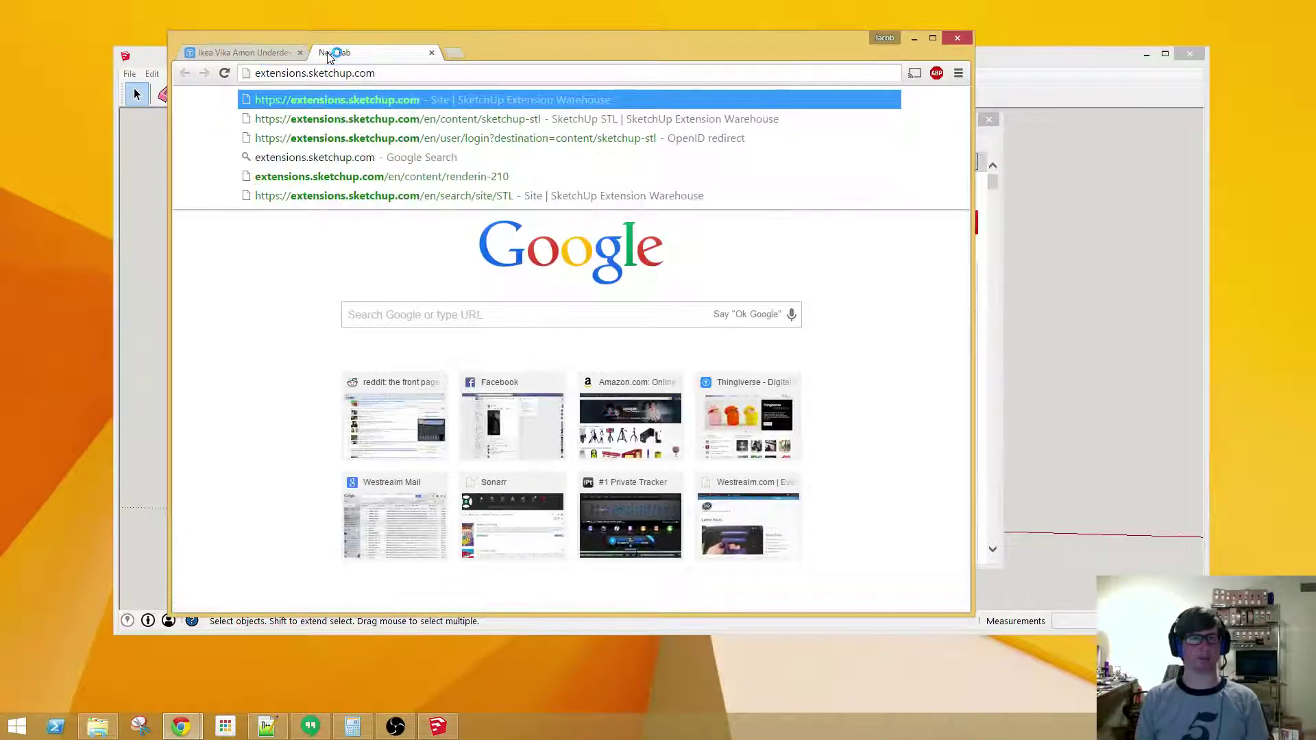
key(Return)
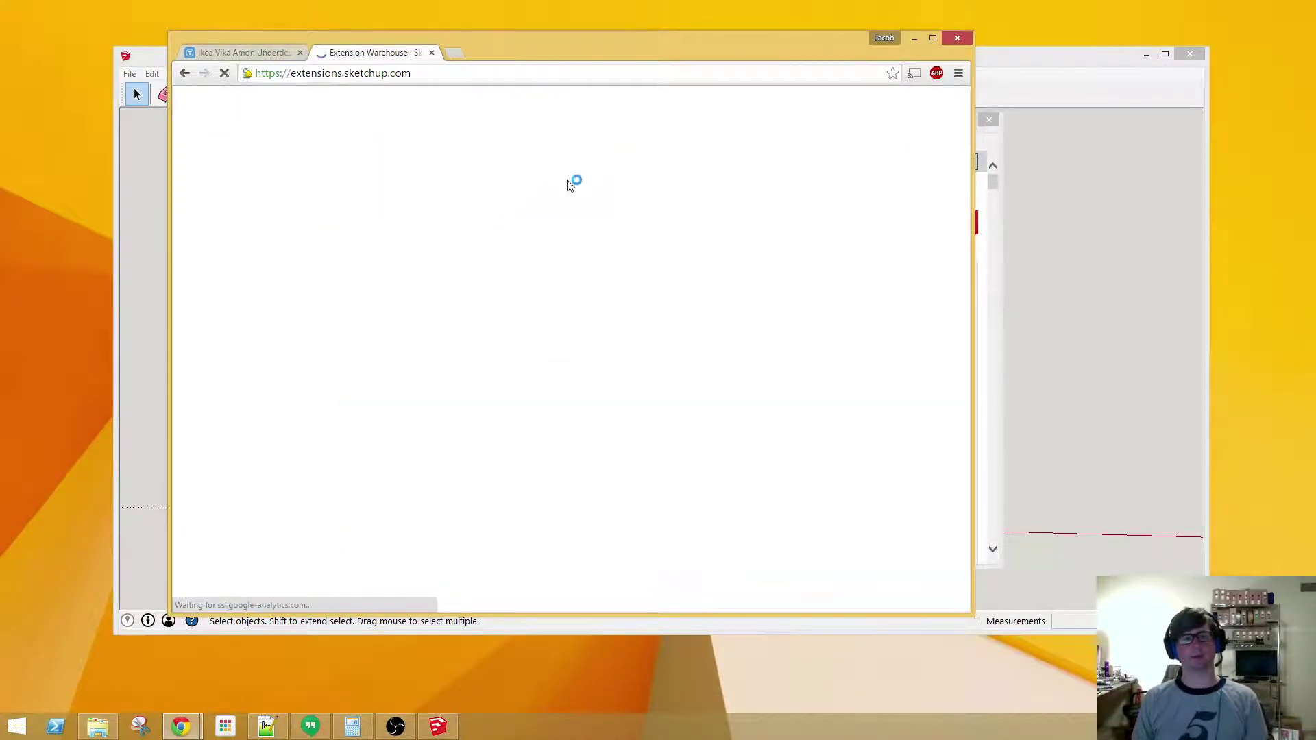
text(stl)
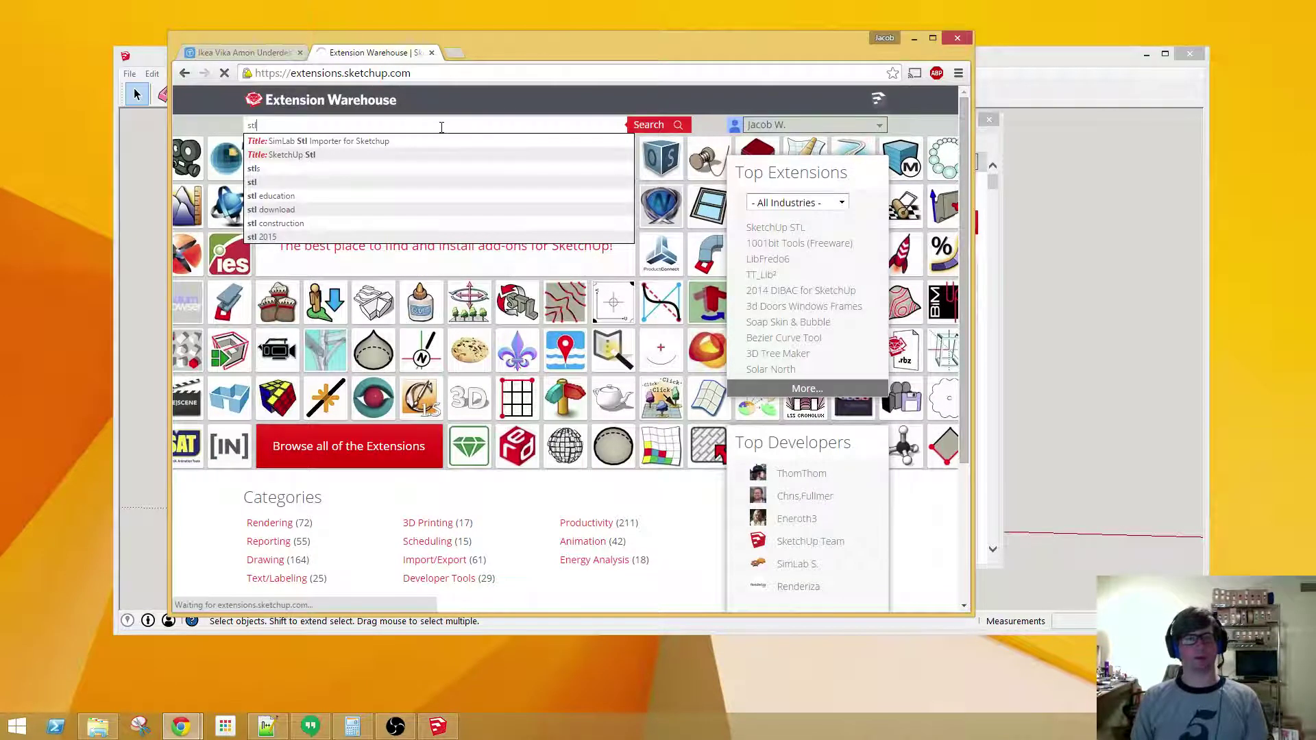
key(Return)
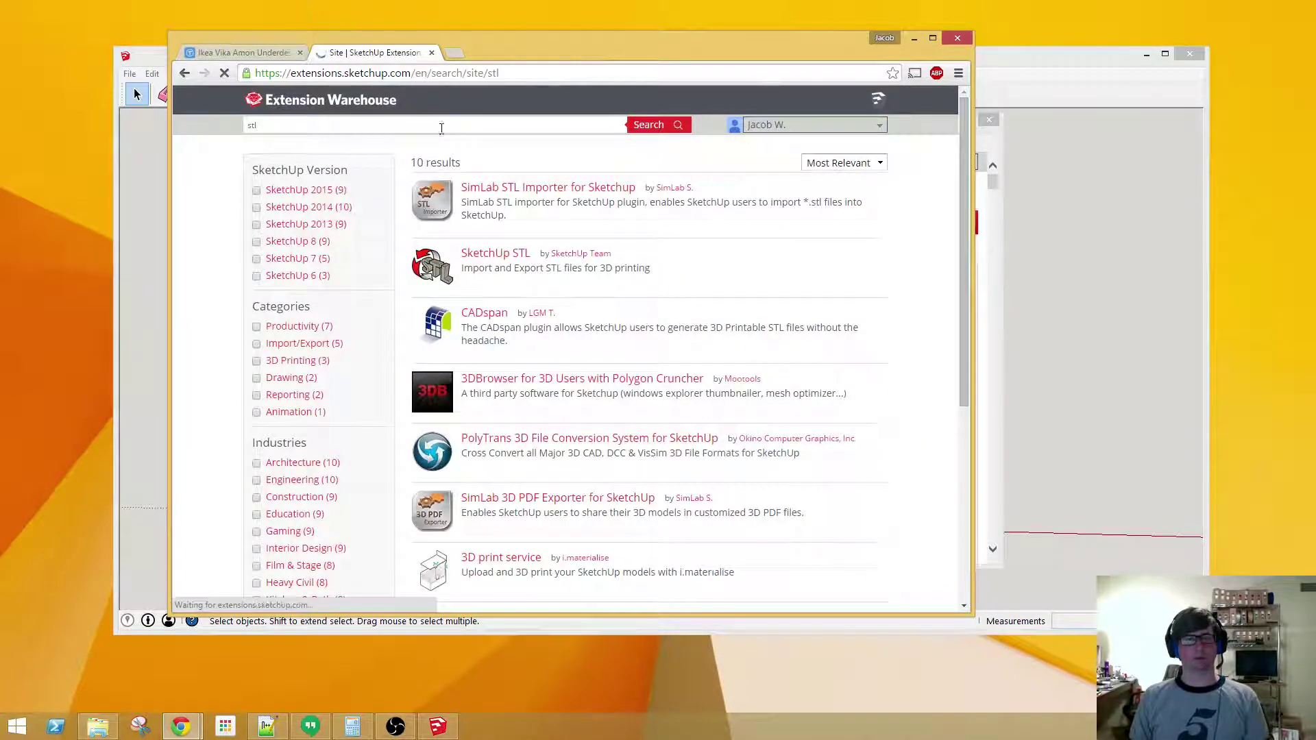
- Download sketchup-stl-2.1.4.rbz from the SketchUp STL extension page
click(491, 257)
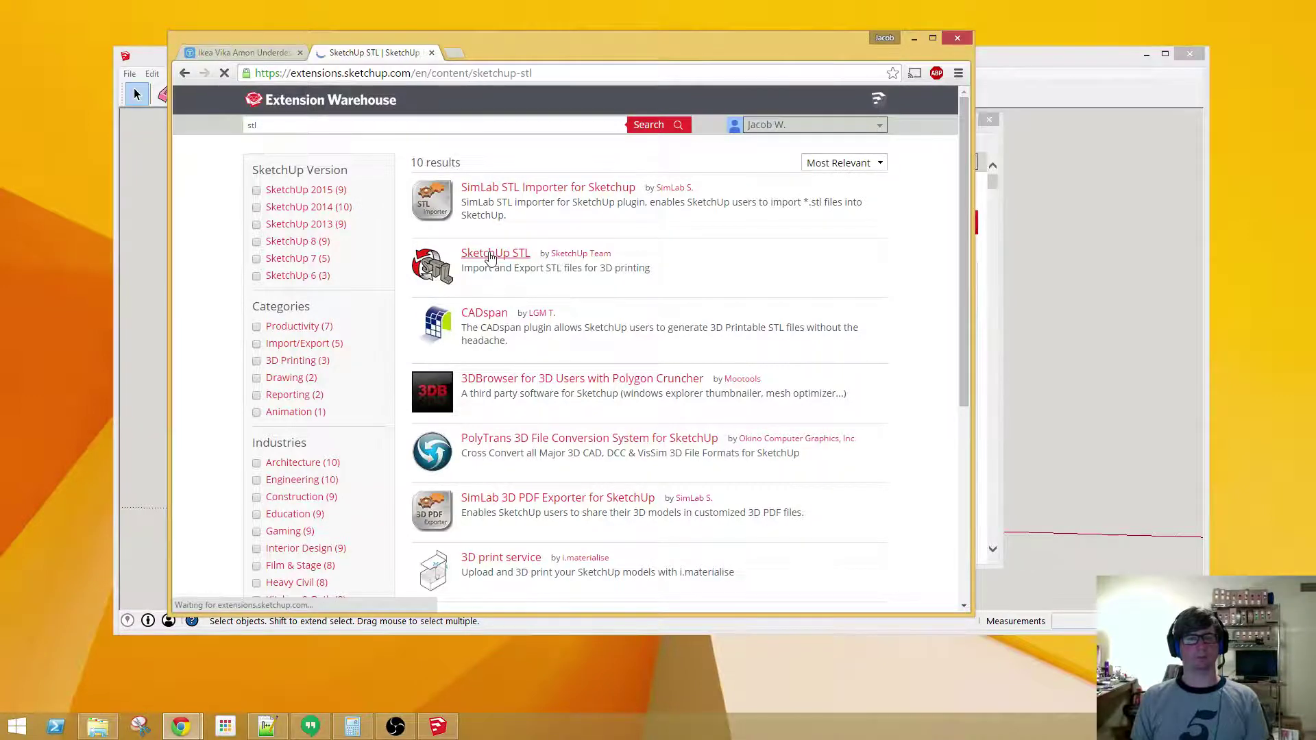
click(813, 169)
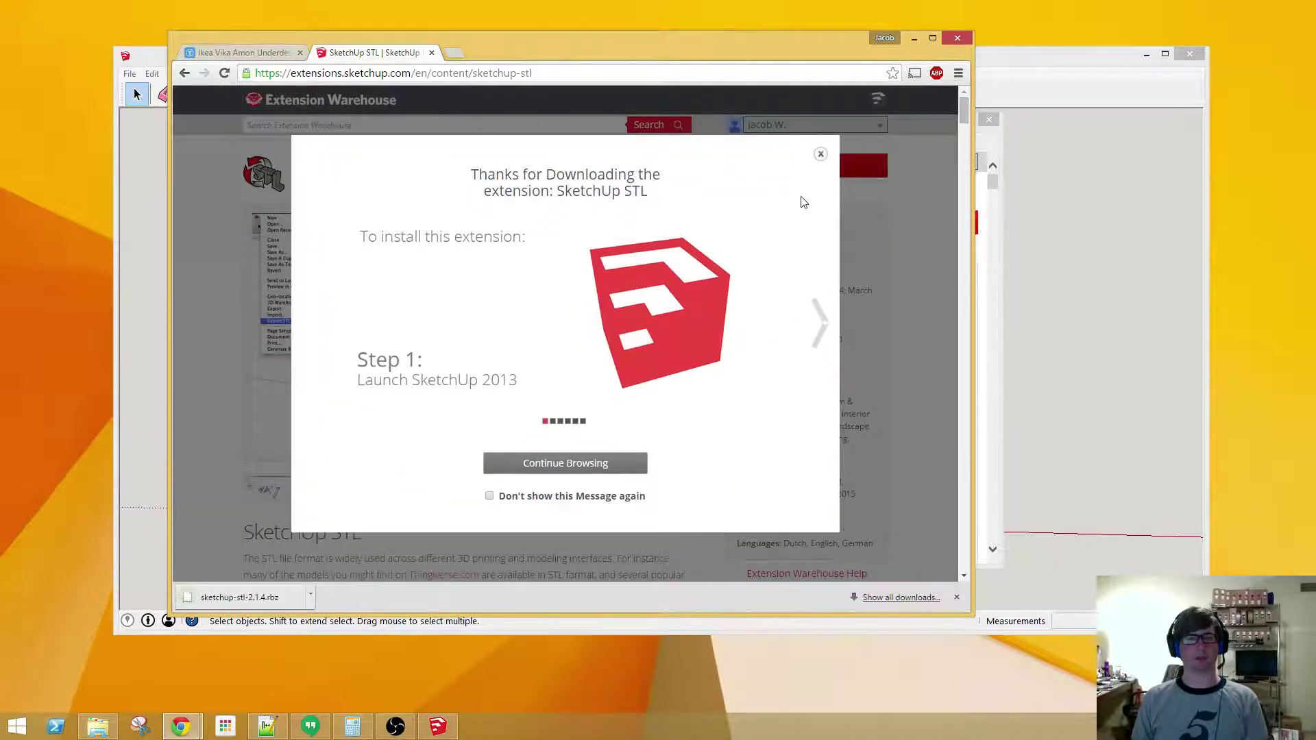
click(821, 154)
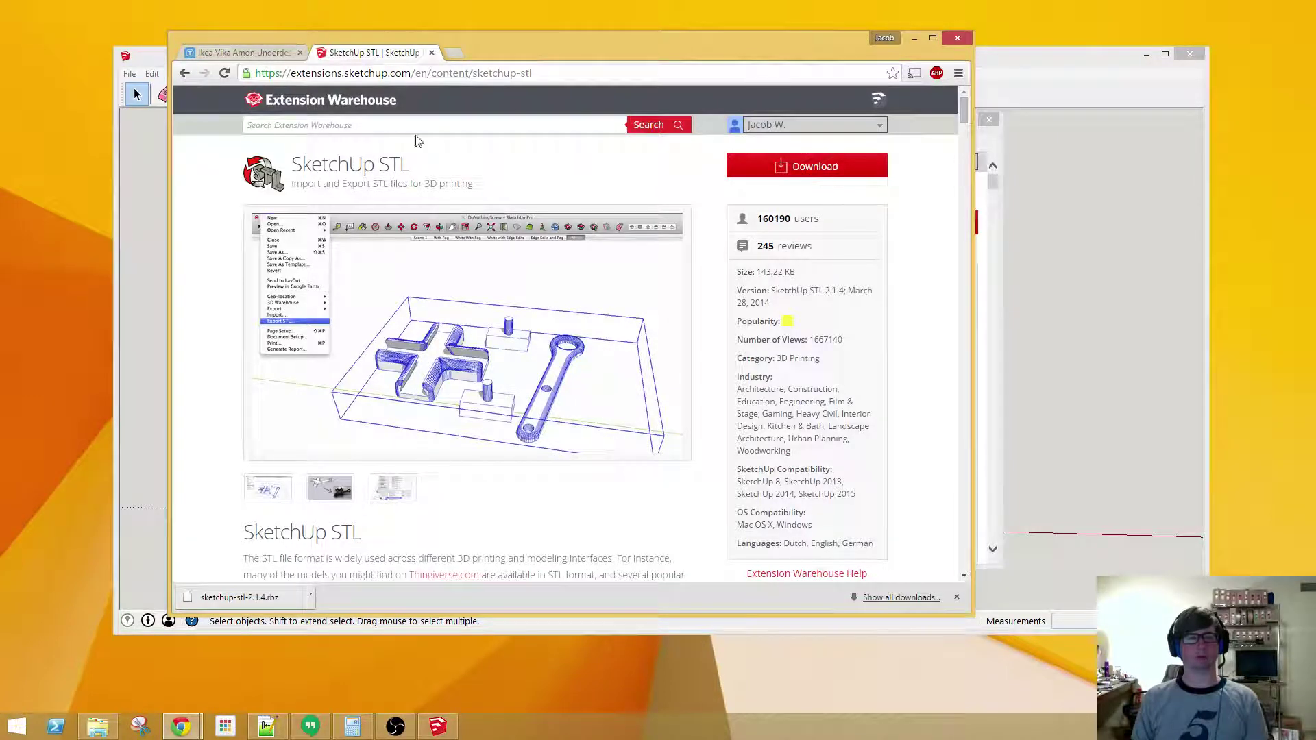
- Close the Extension Warehouse dialog and open the Extensions section of Preferences
click(128, 191)
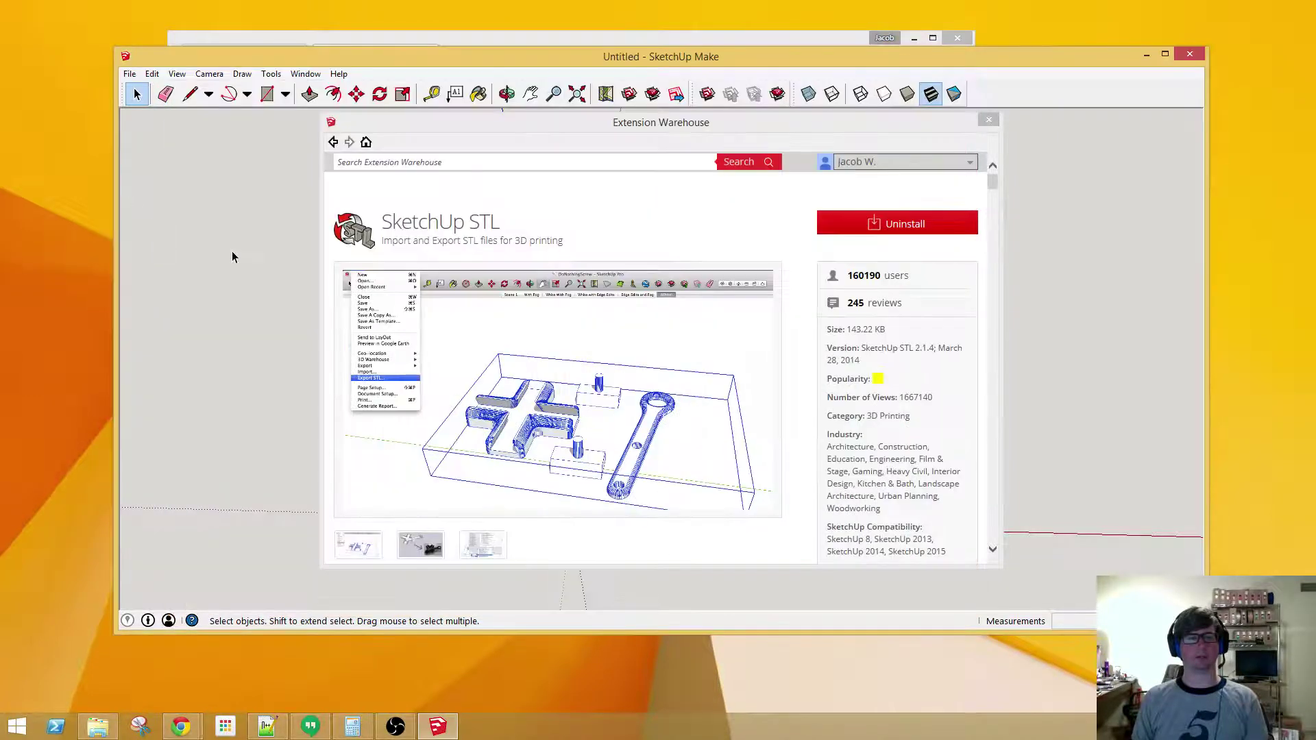
click(990, 122)
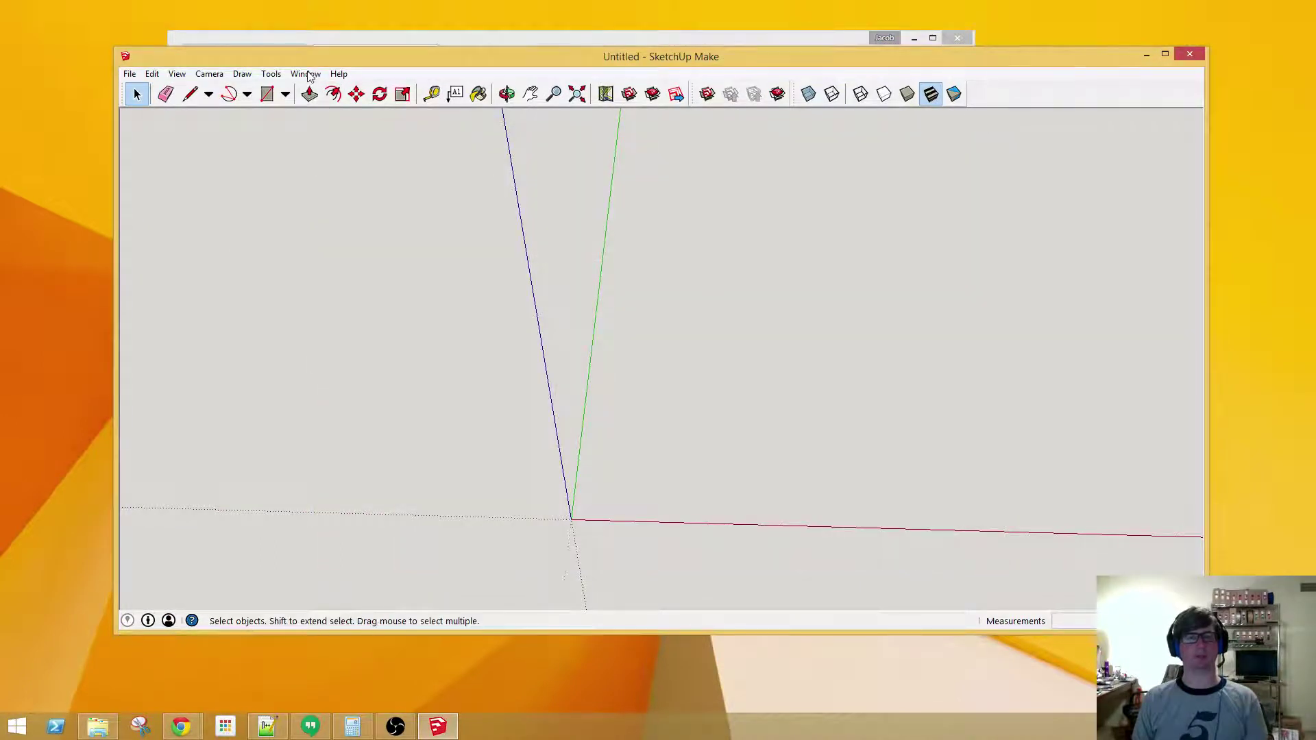
click(306, 74)
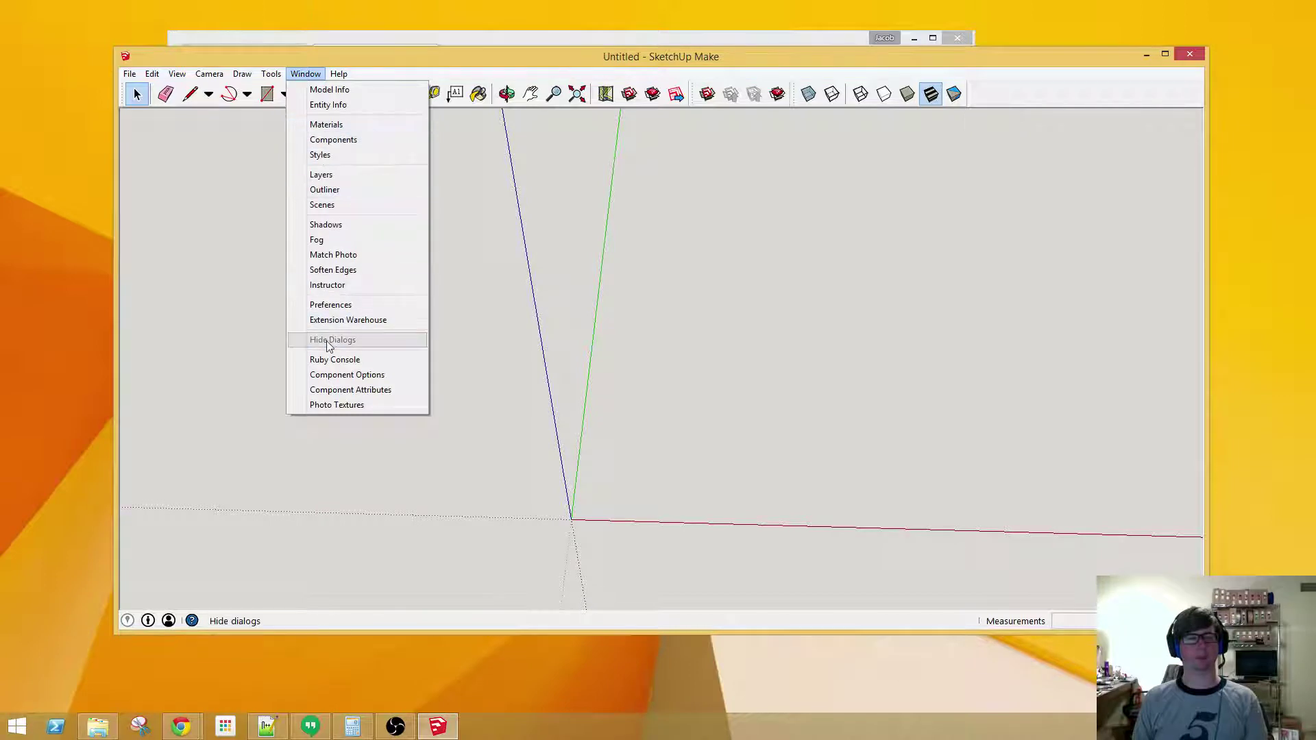
click(331, 305)
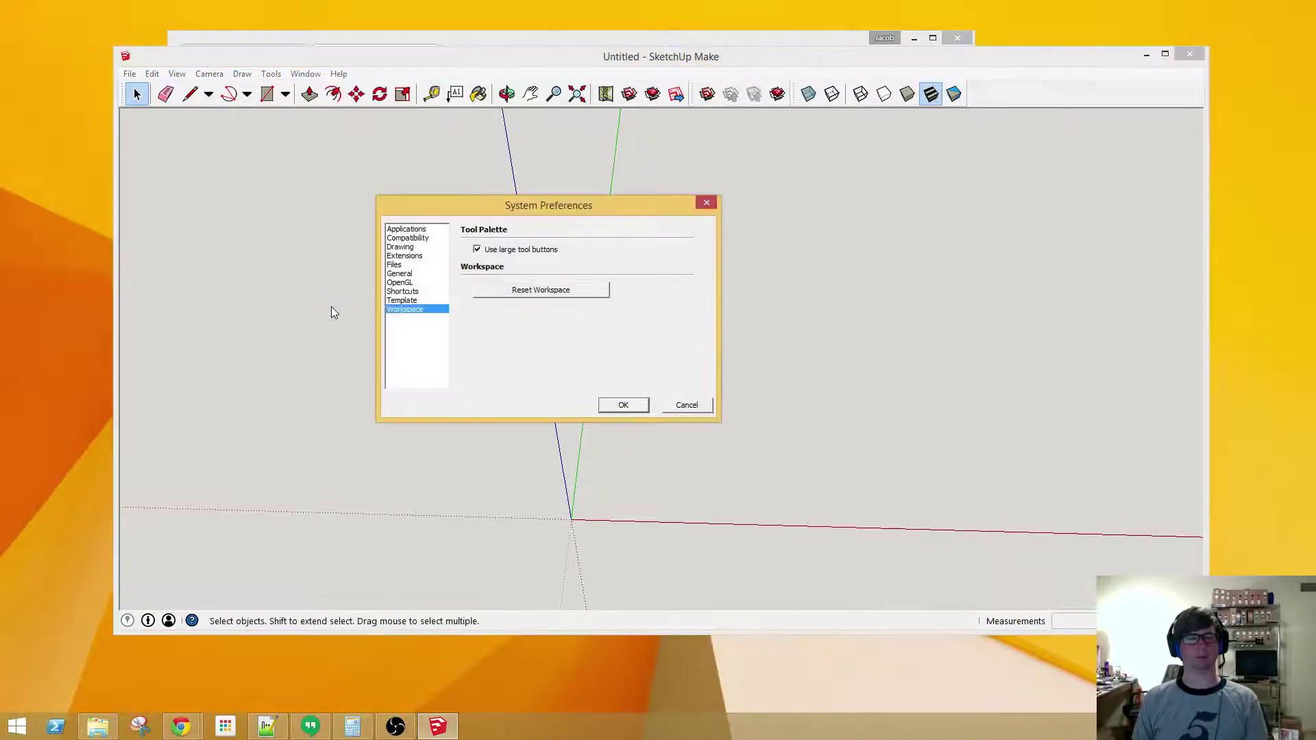
click(405, 257)
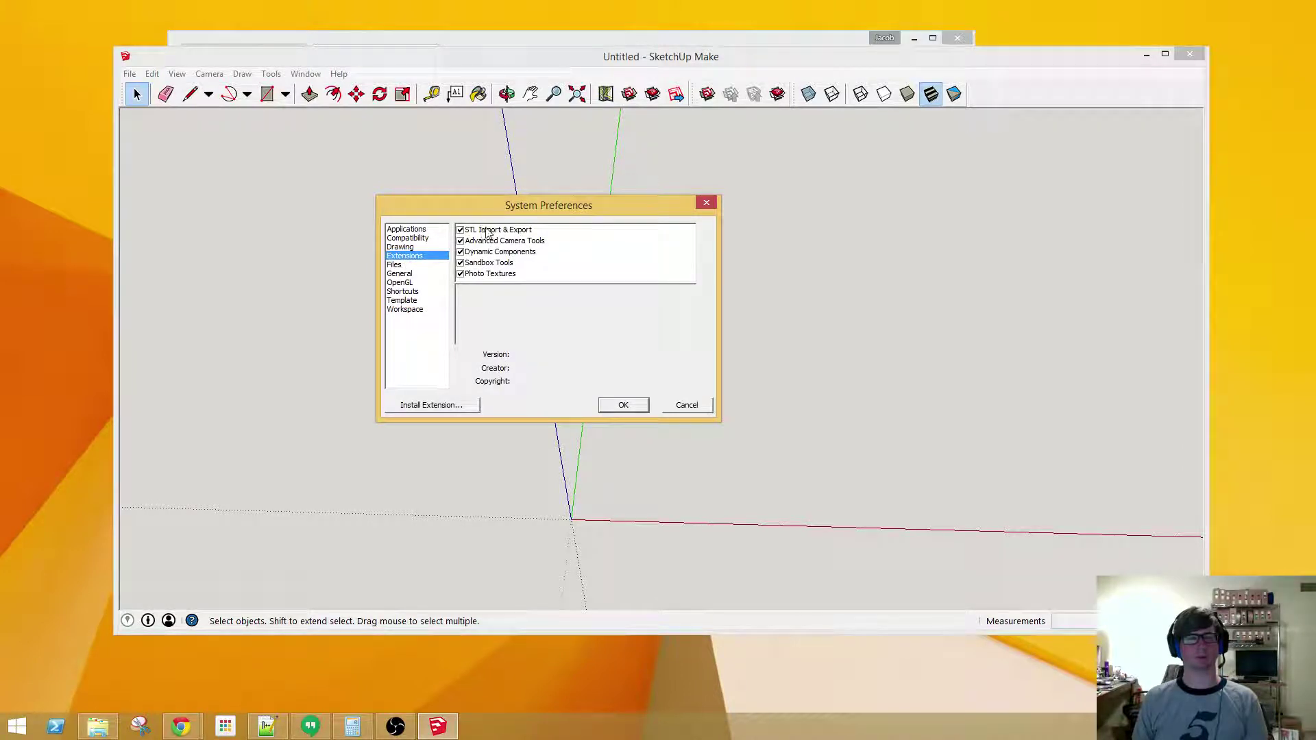
- Install the extension from sketchup-stl-2.1.4.rbz, approving the installation prompts
click(443, 406)
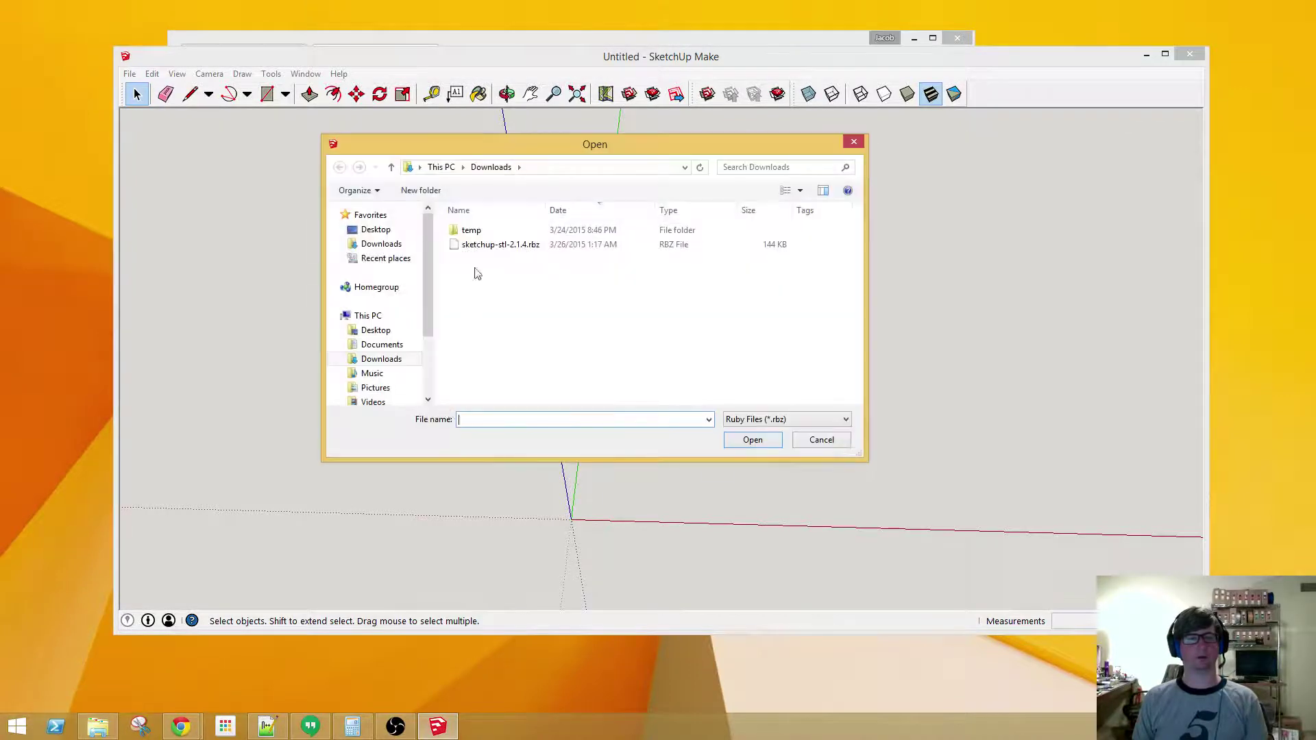
click(490, 248)
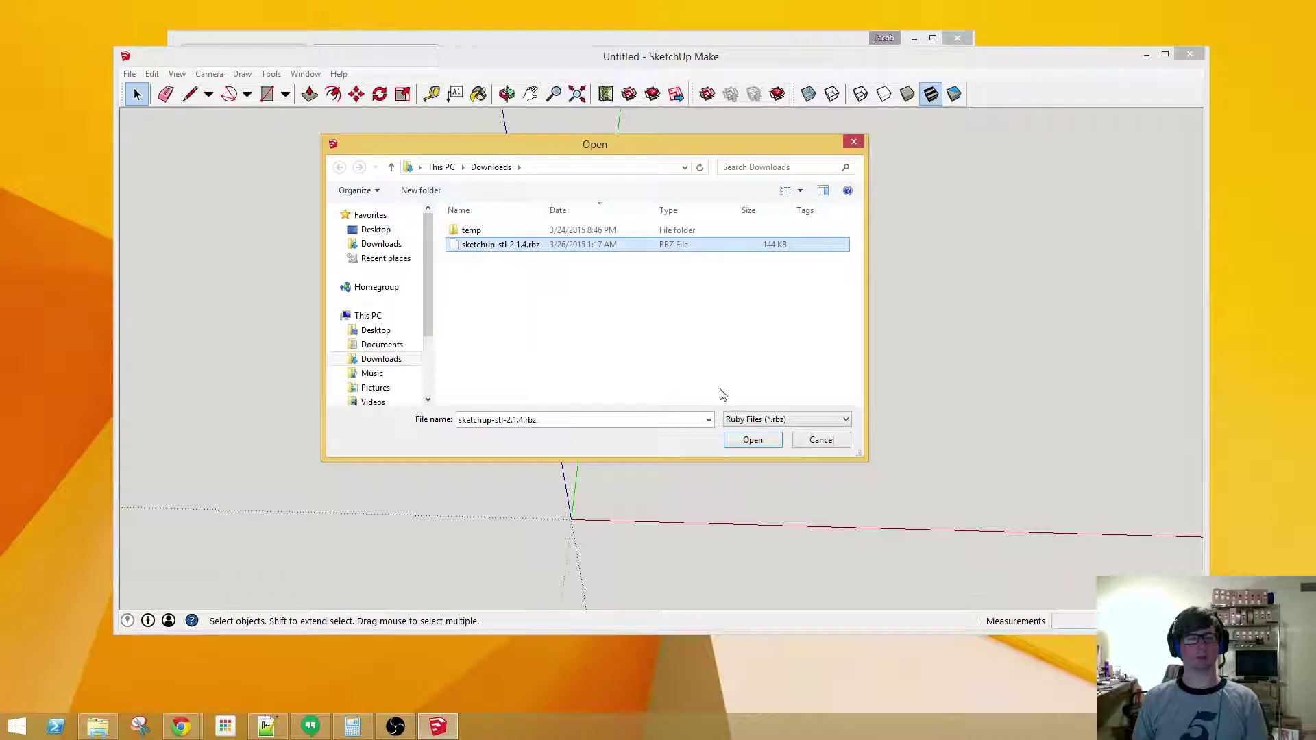
click(847, 420)
click(847, 421)
click(709, 420)
click(709, 419)
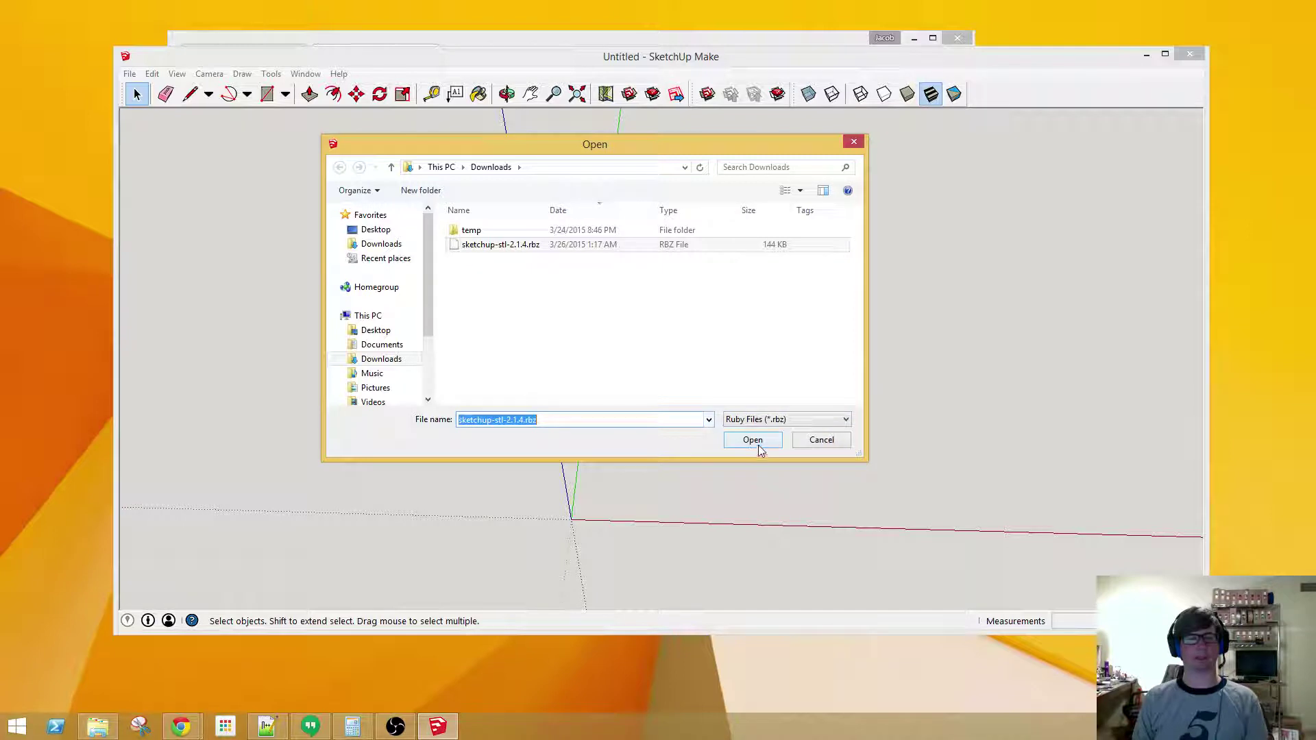
click(526, 291)
click(758, 445)
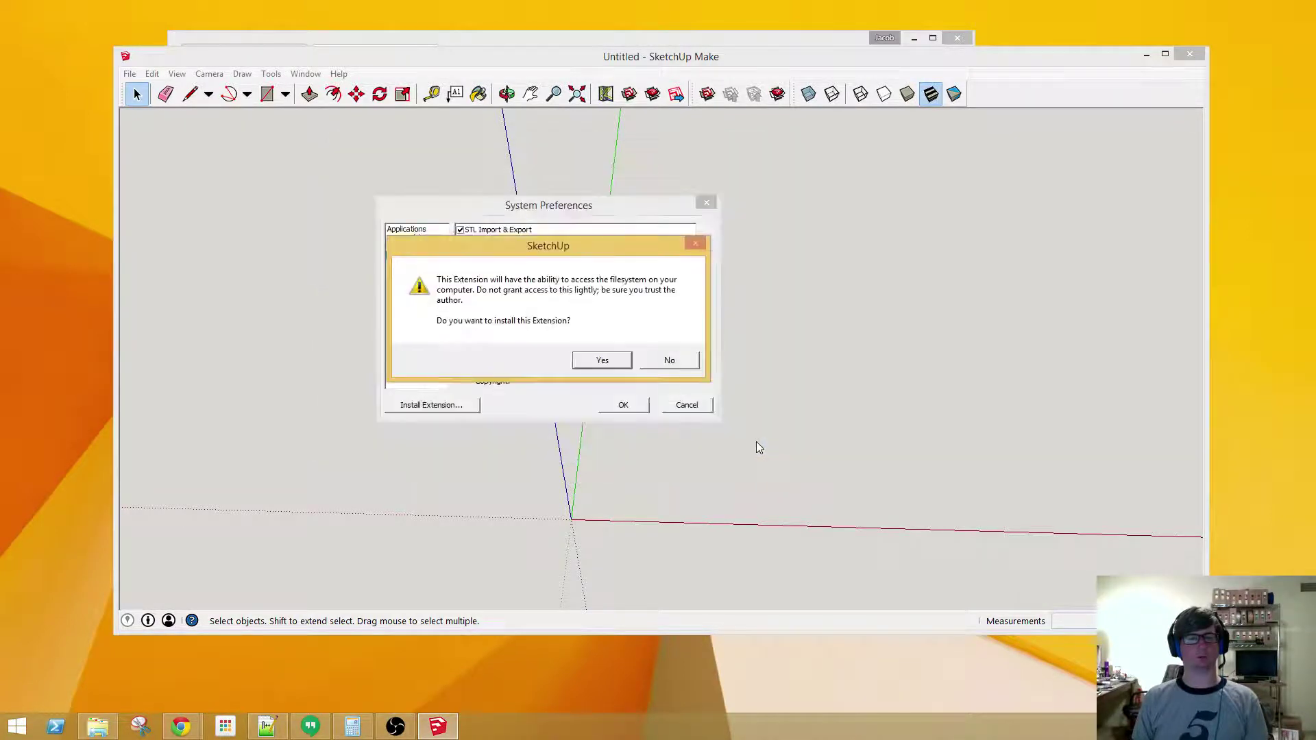
click(600, 359)
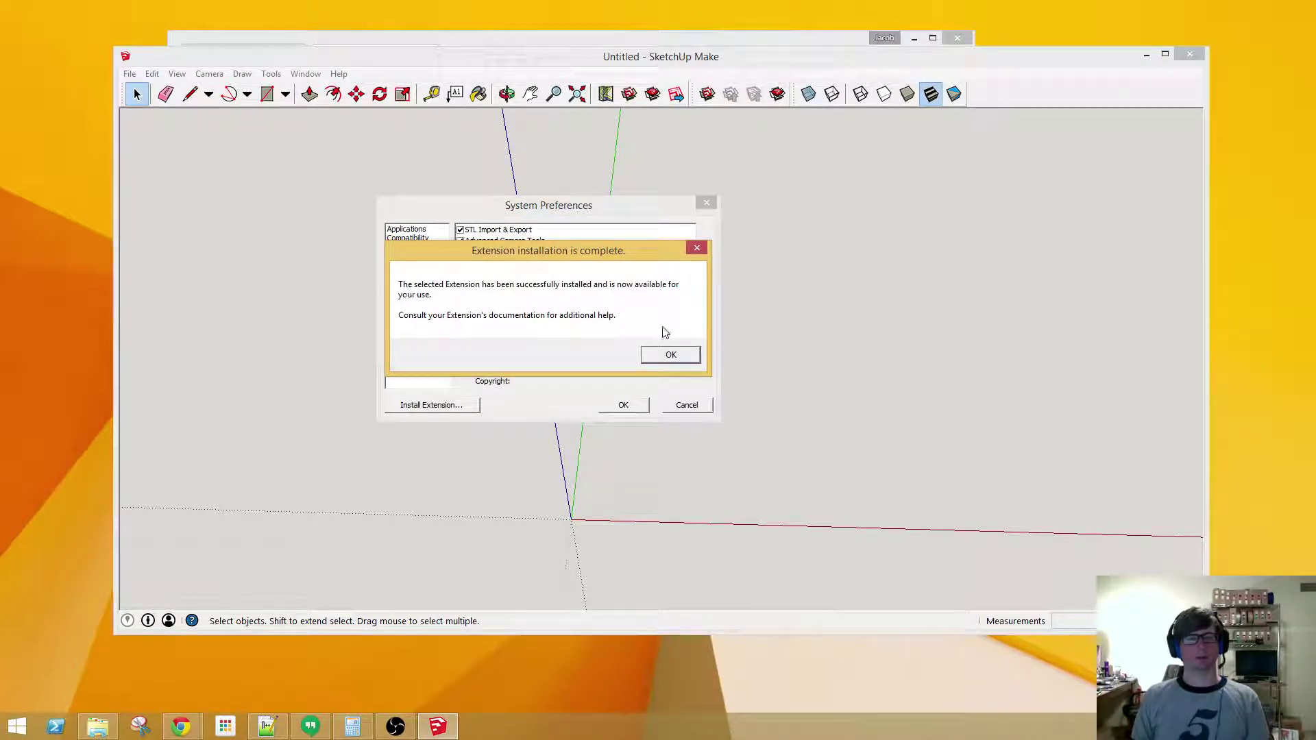
click(671, 356)
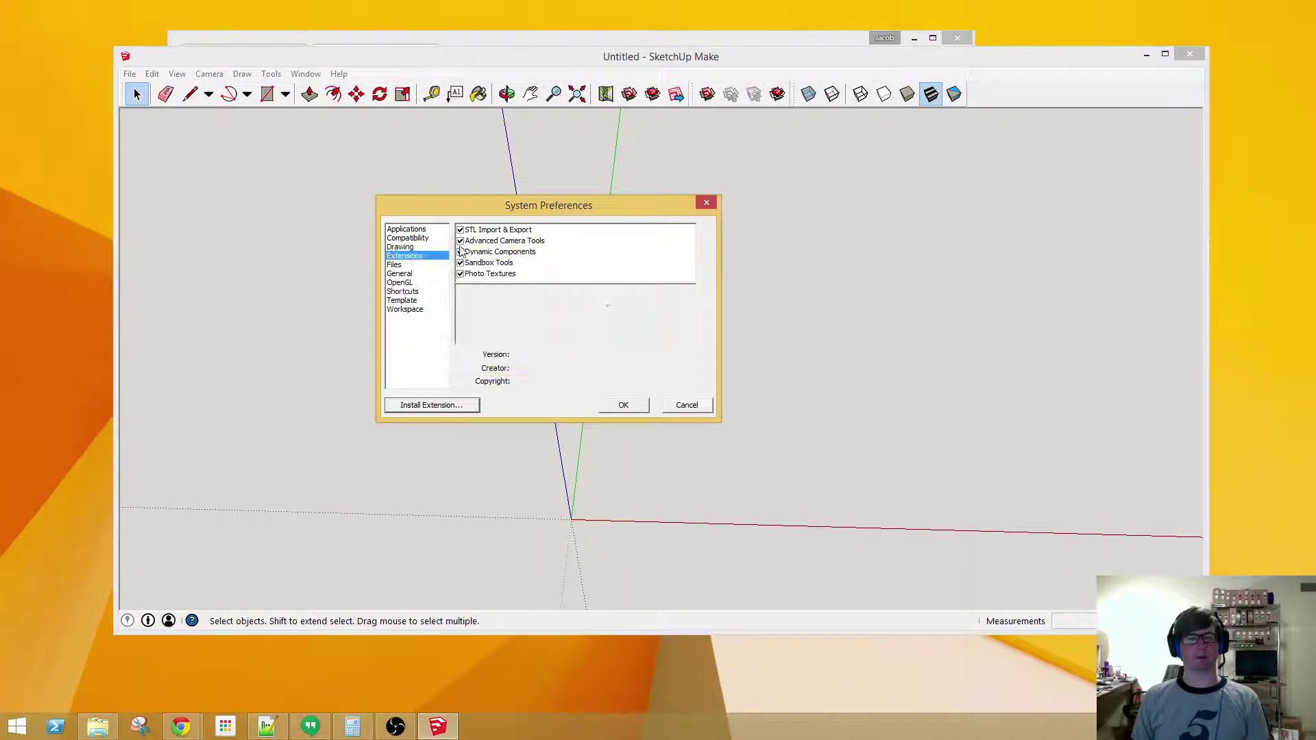
- Check that STL Import & Export 2.1.4 is enabled and close Preferences
click(504, 234)
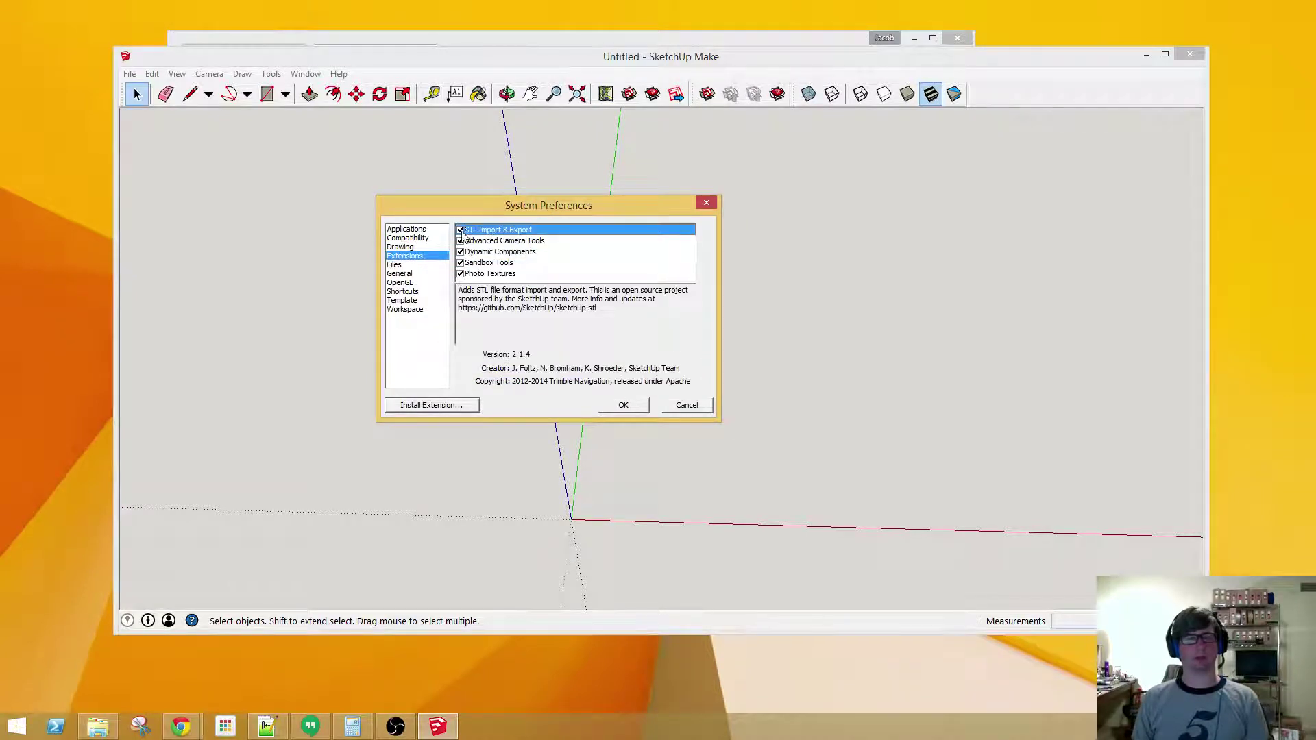
click(461, 231)
click(643, 349)
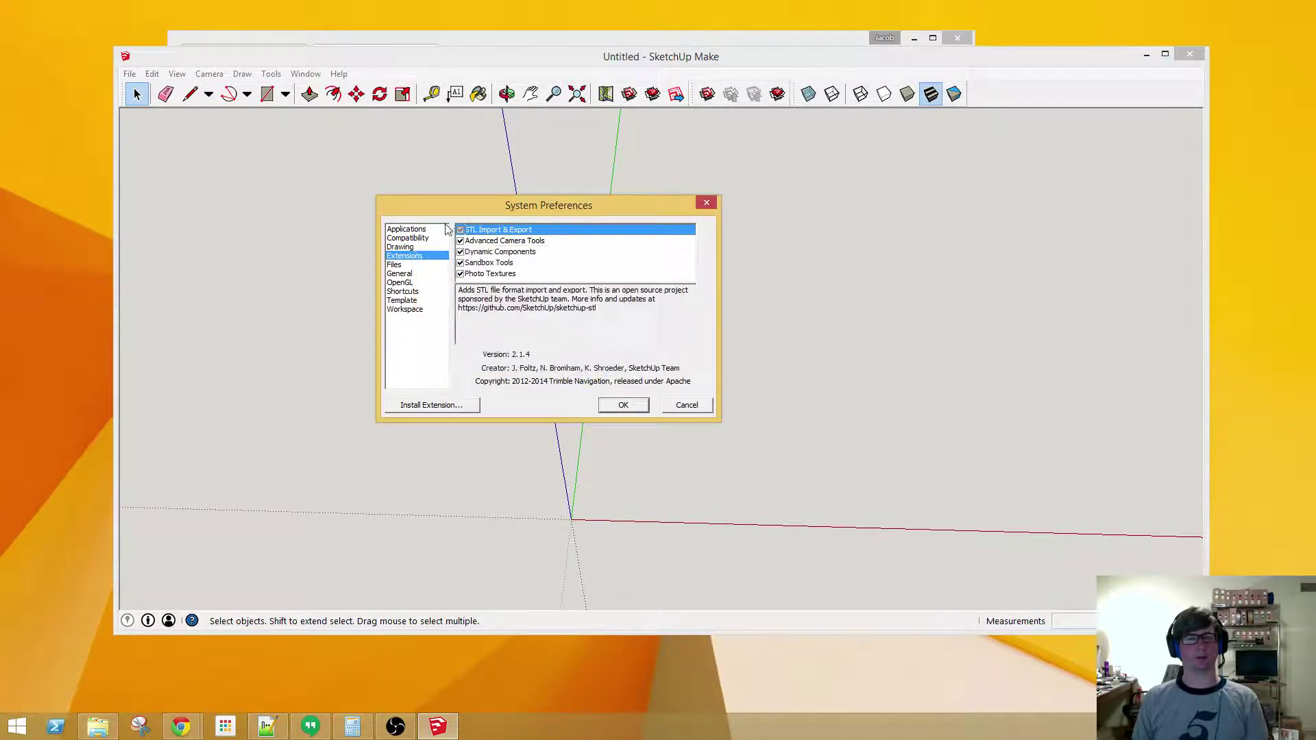
click(622, 408)
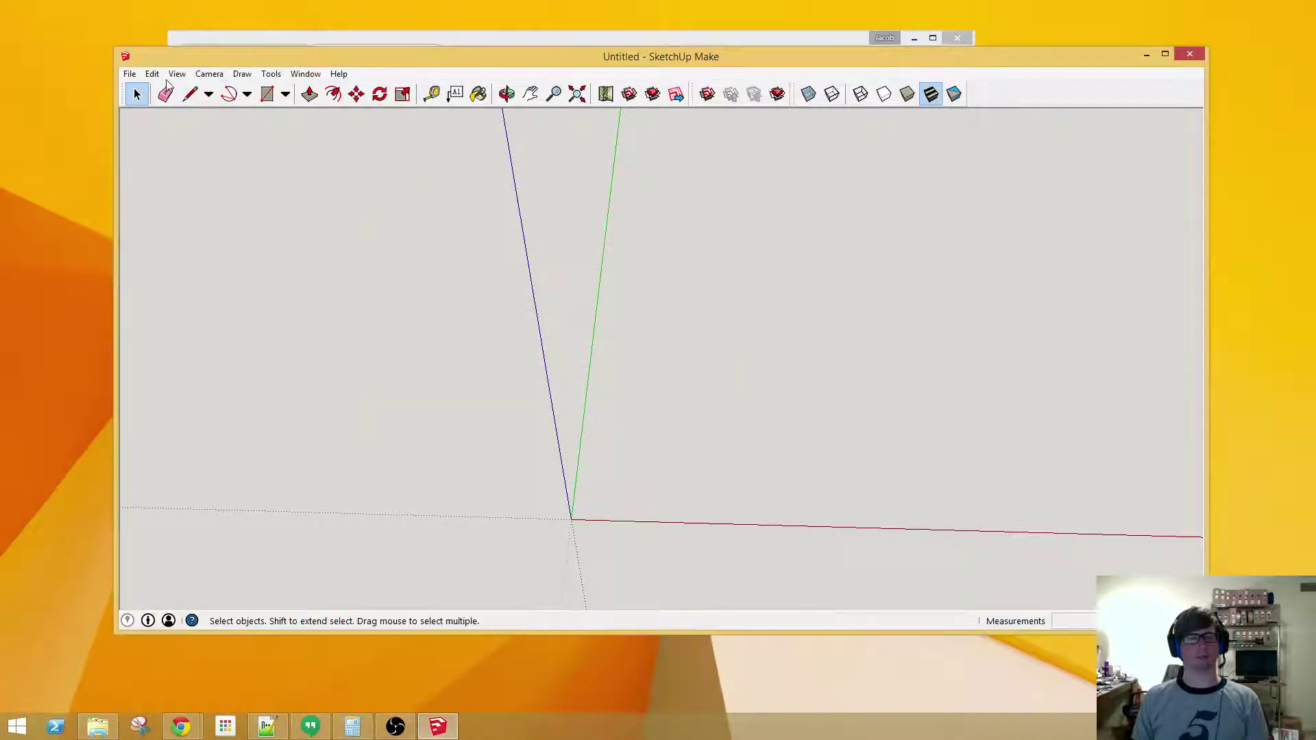
- Confirm STL export is in SketchUp's File menu, then return to the hanger's Thingiverse page
click(130, 74)
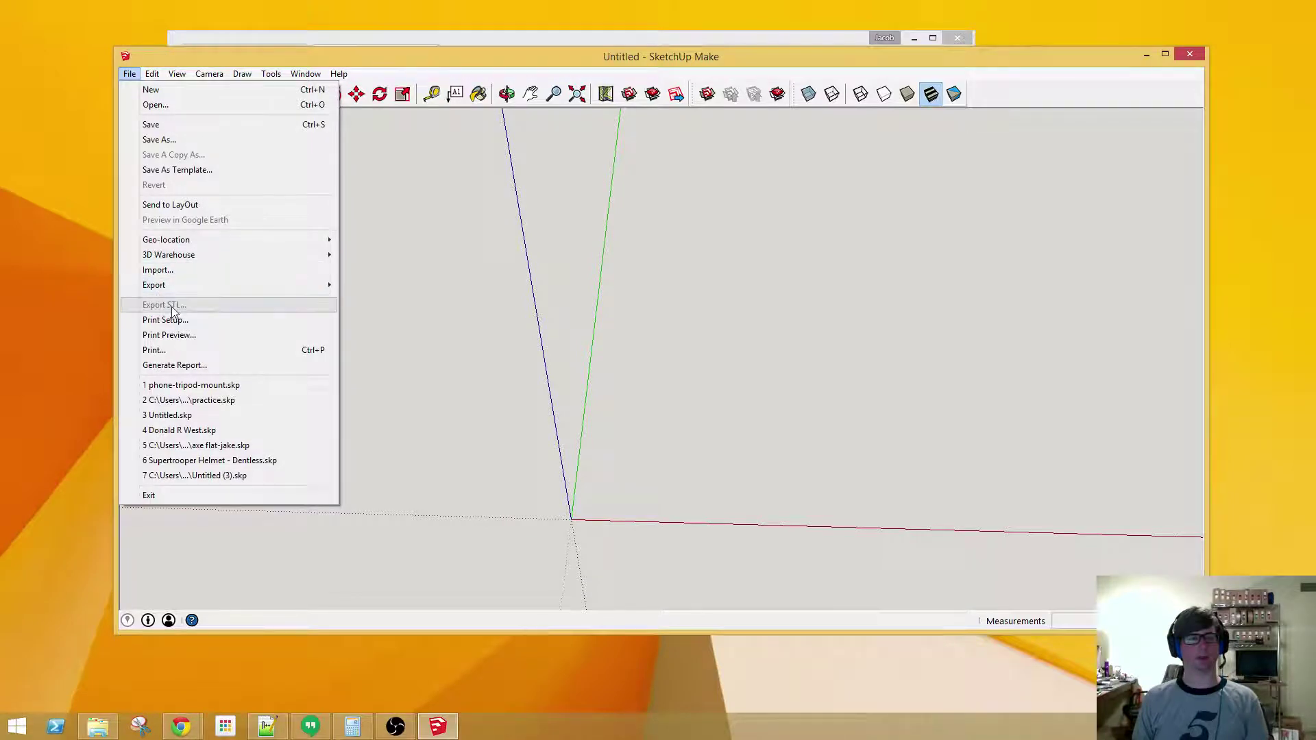
click(552, 261)
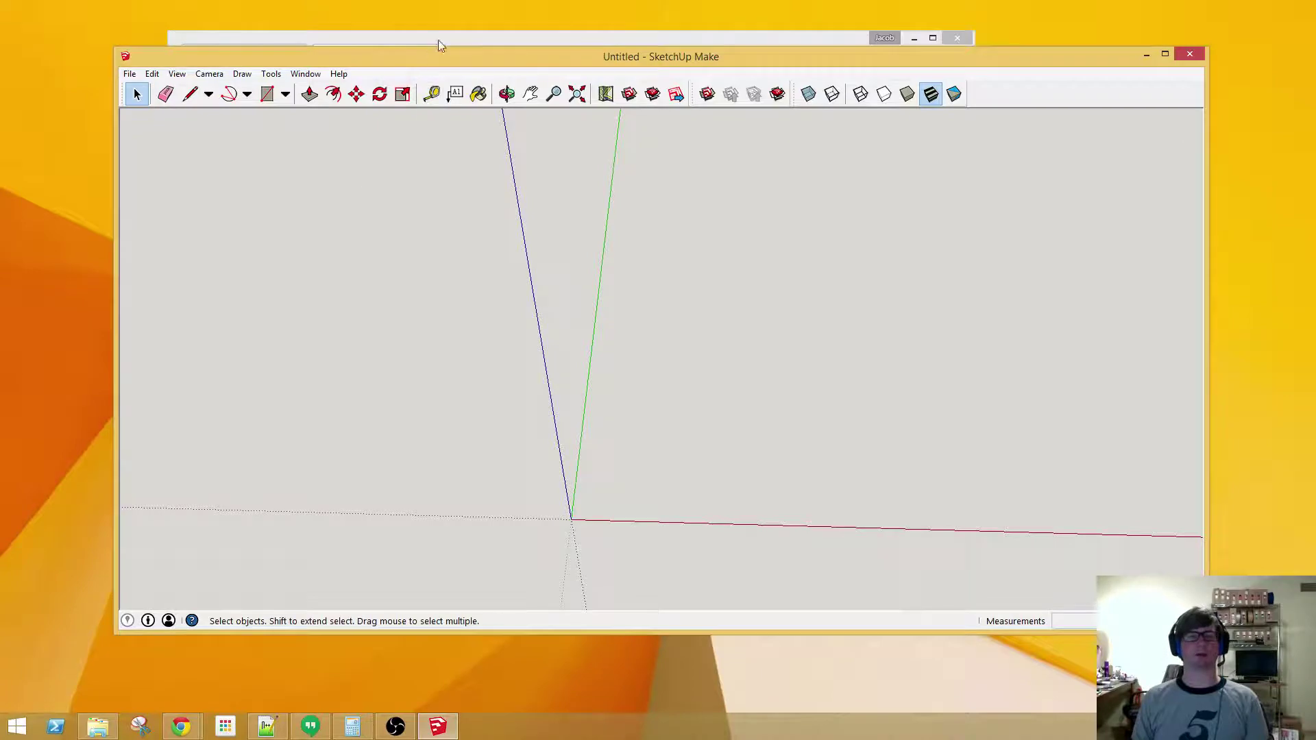
click(457, 39)
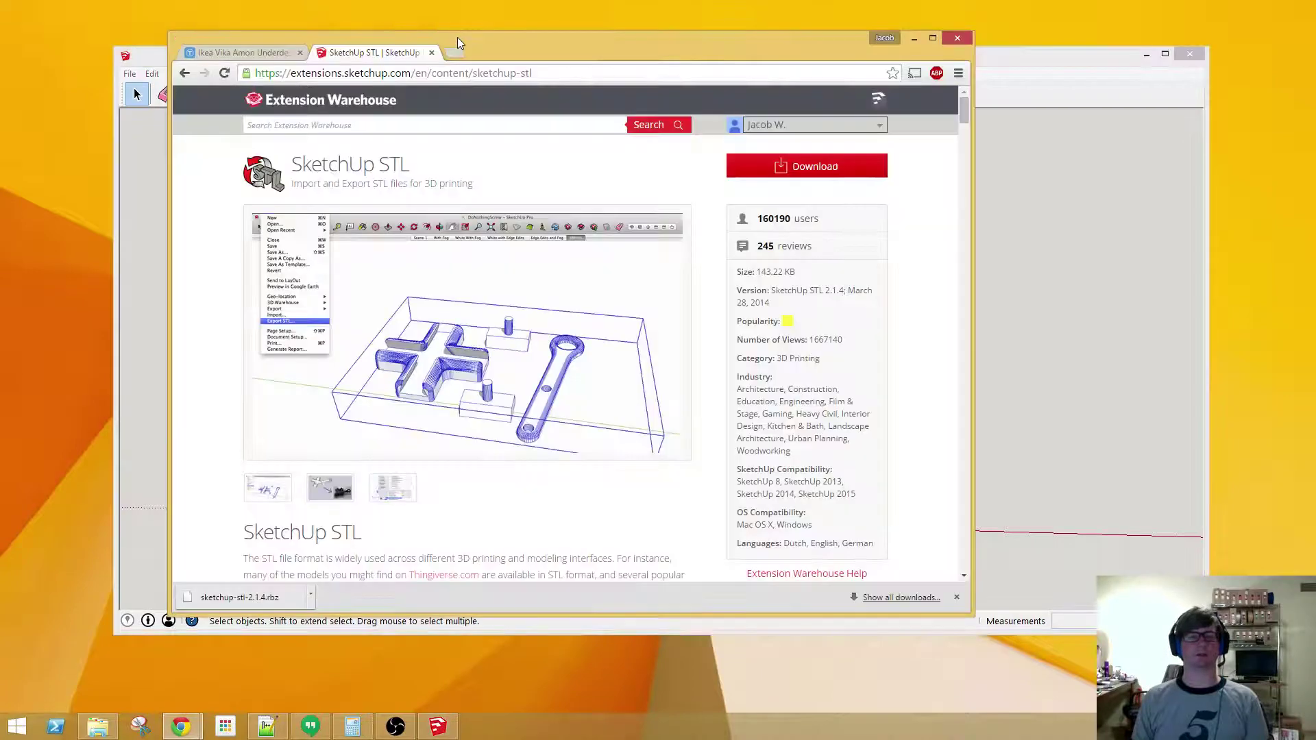
click(269, 53)
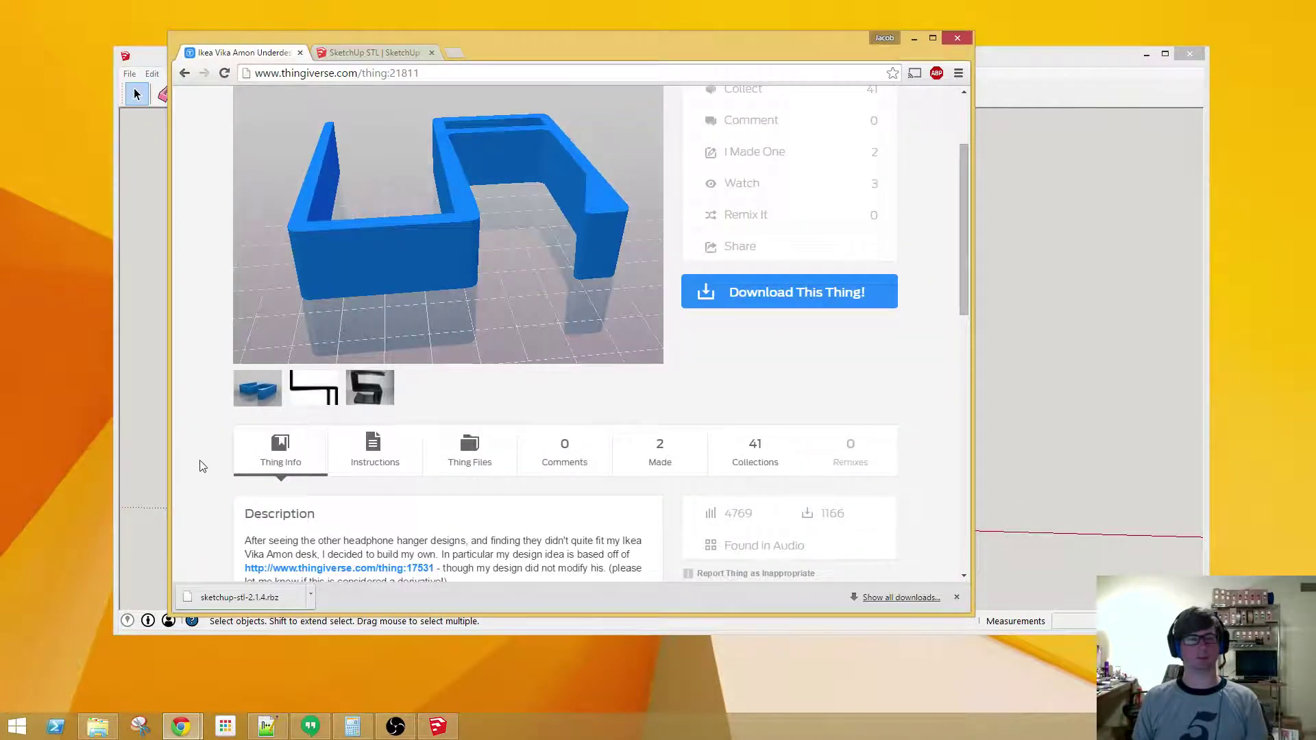
- Download ikea_vika_headphone_clip.stl from the design's Thing Files list
scroll(201, 466, down, 3)
scroll(327, 409, down, 3)
scroll(327, 409, up, 4)
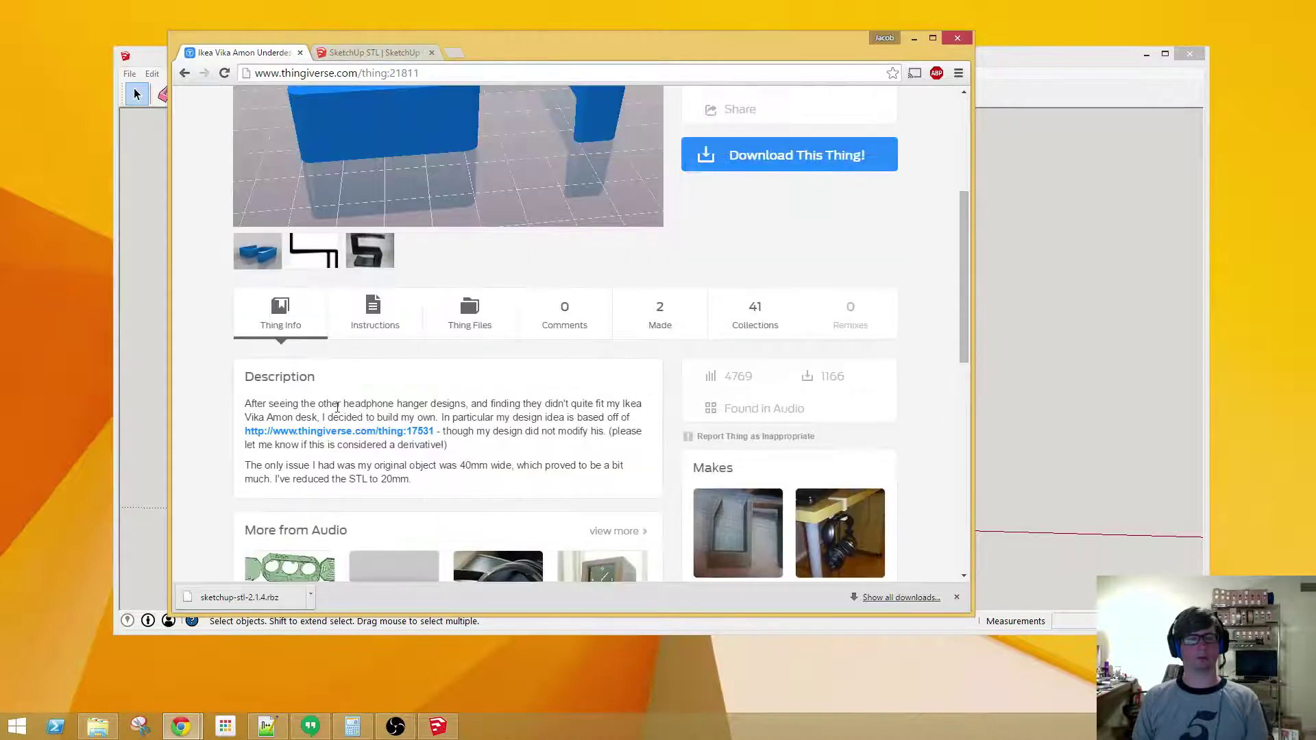
click(466, 309)
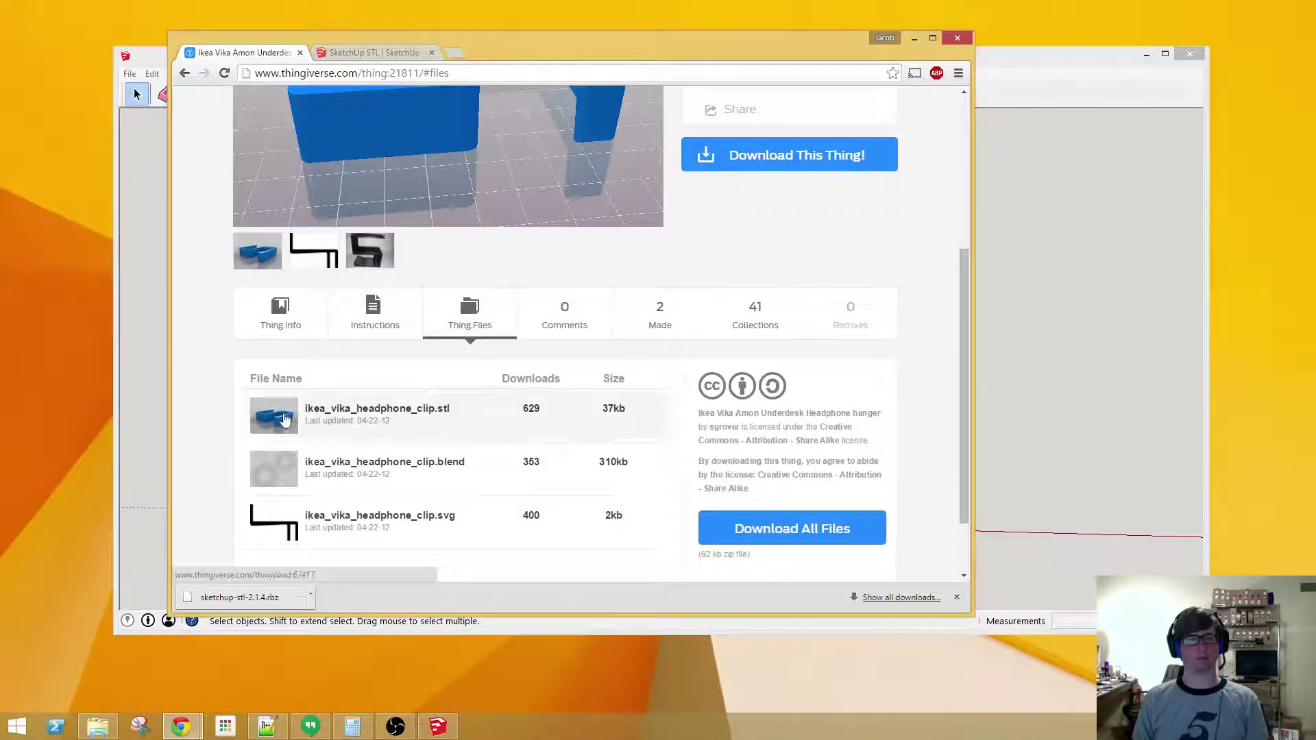
click(439, 411)
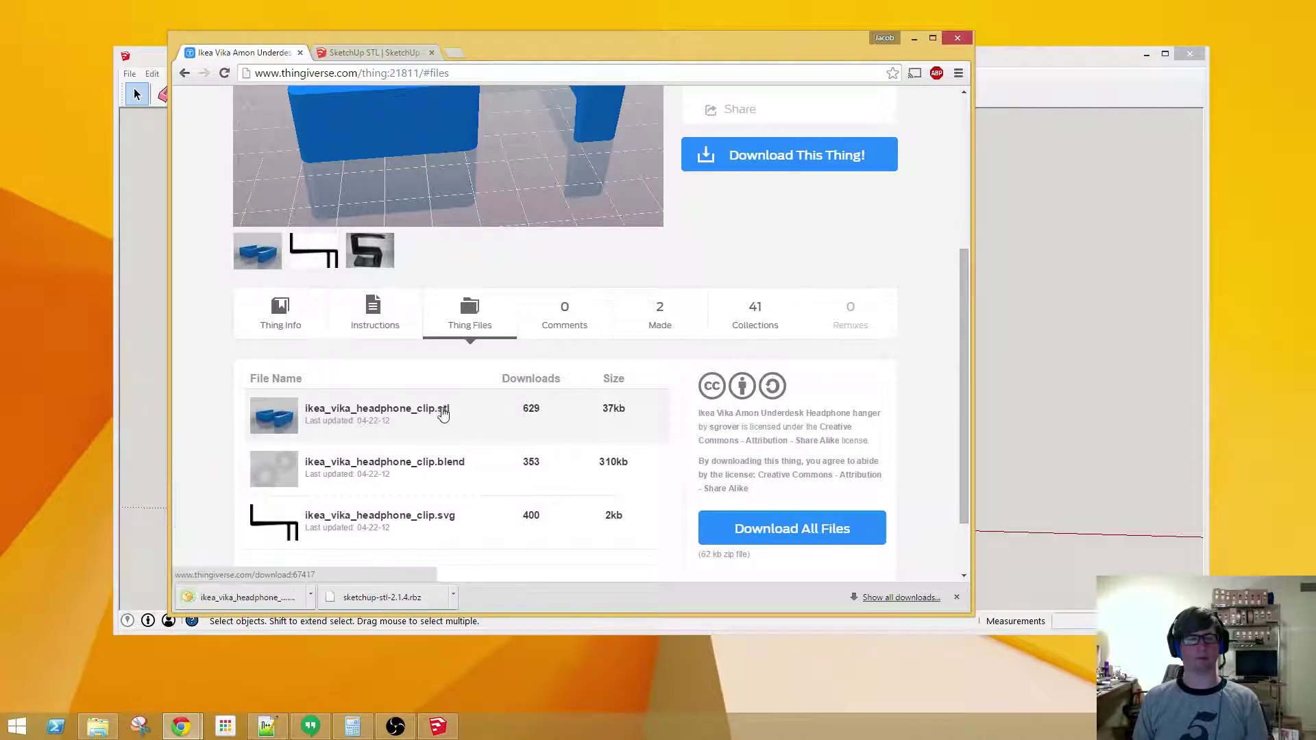
- Choose ikea_vika_headphone_clip.stl from Downloads, set import units to Millimeters, and preserve the drawing origin
click(151, 55)
click(129, 74)
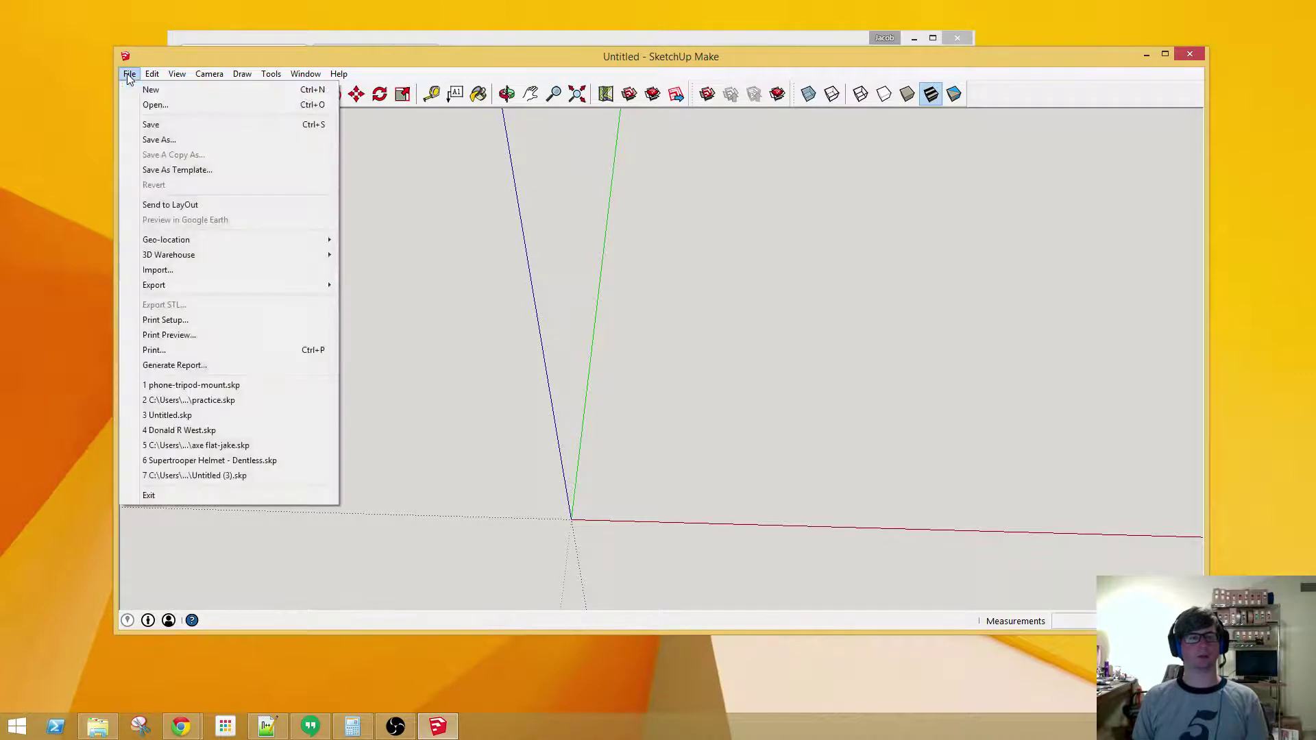
click(176, 276)
click(586, 295)
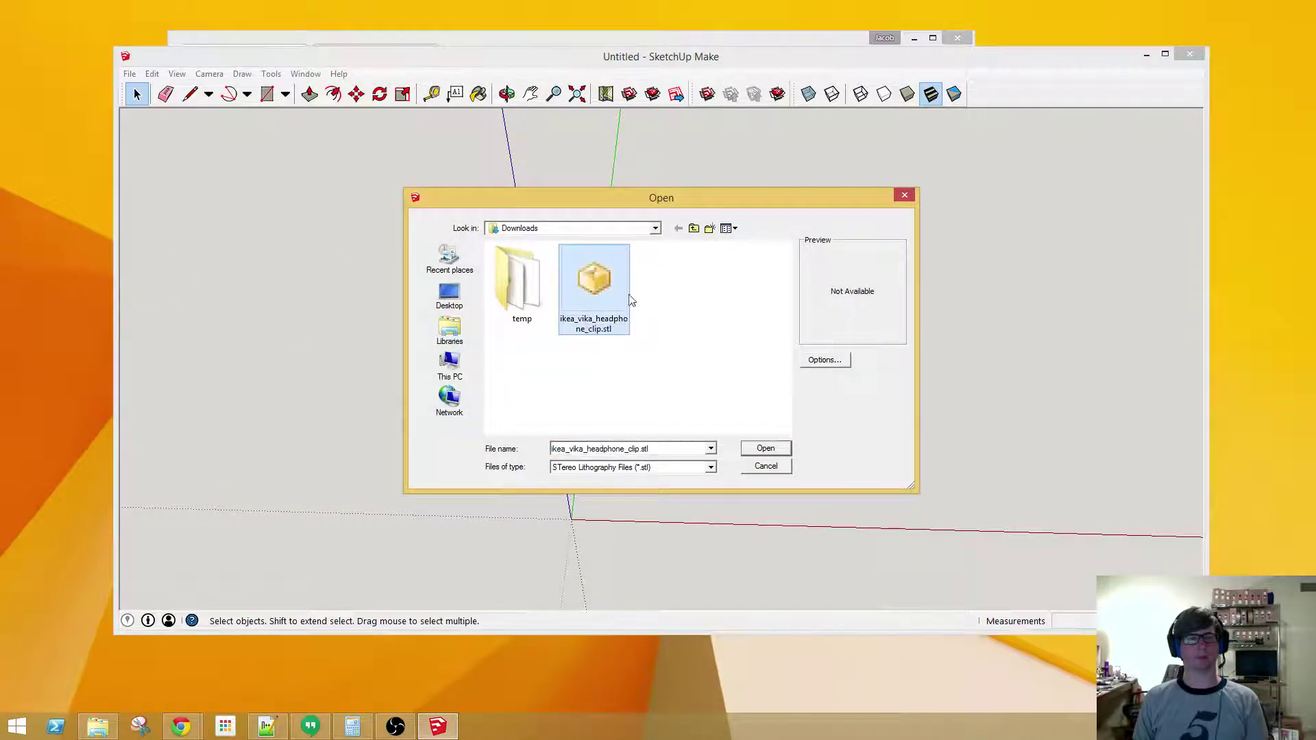
click(711, 467)
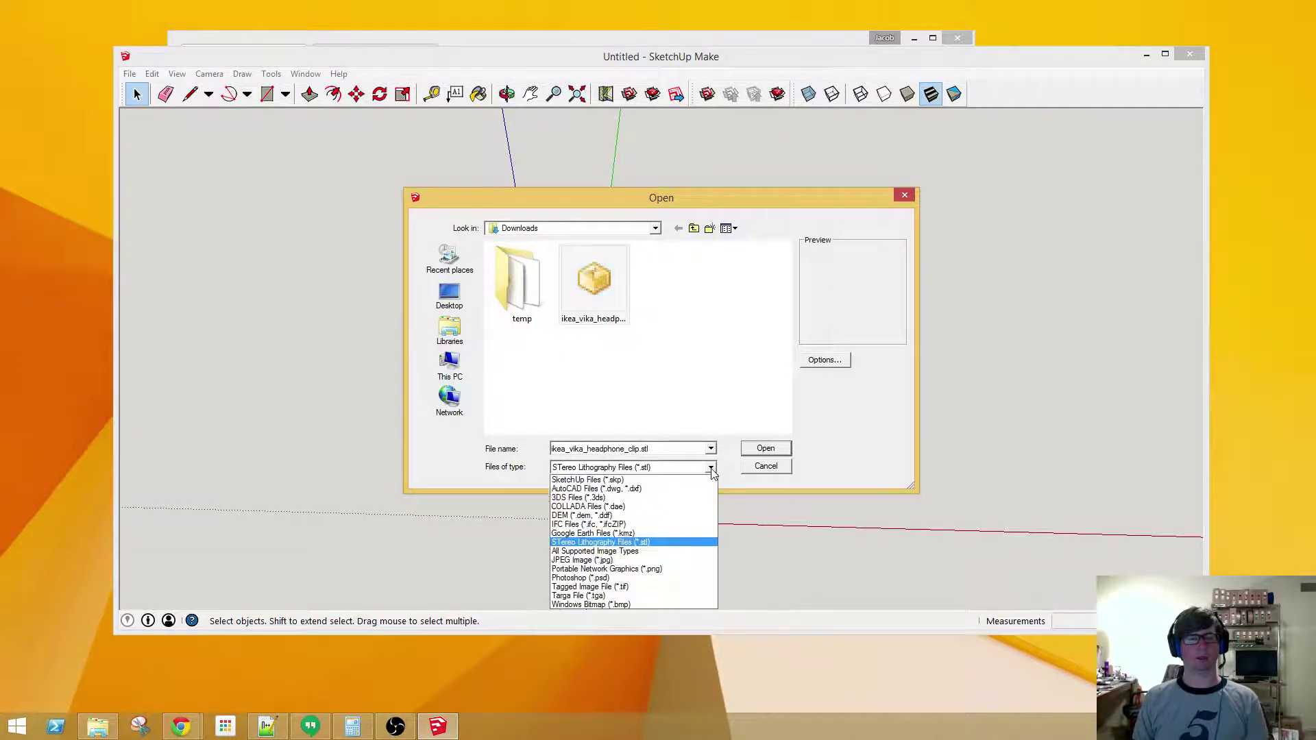
click(610, 543)
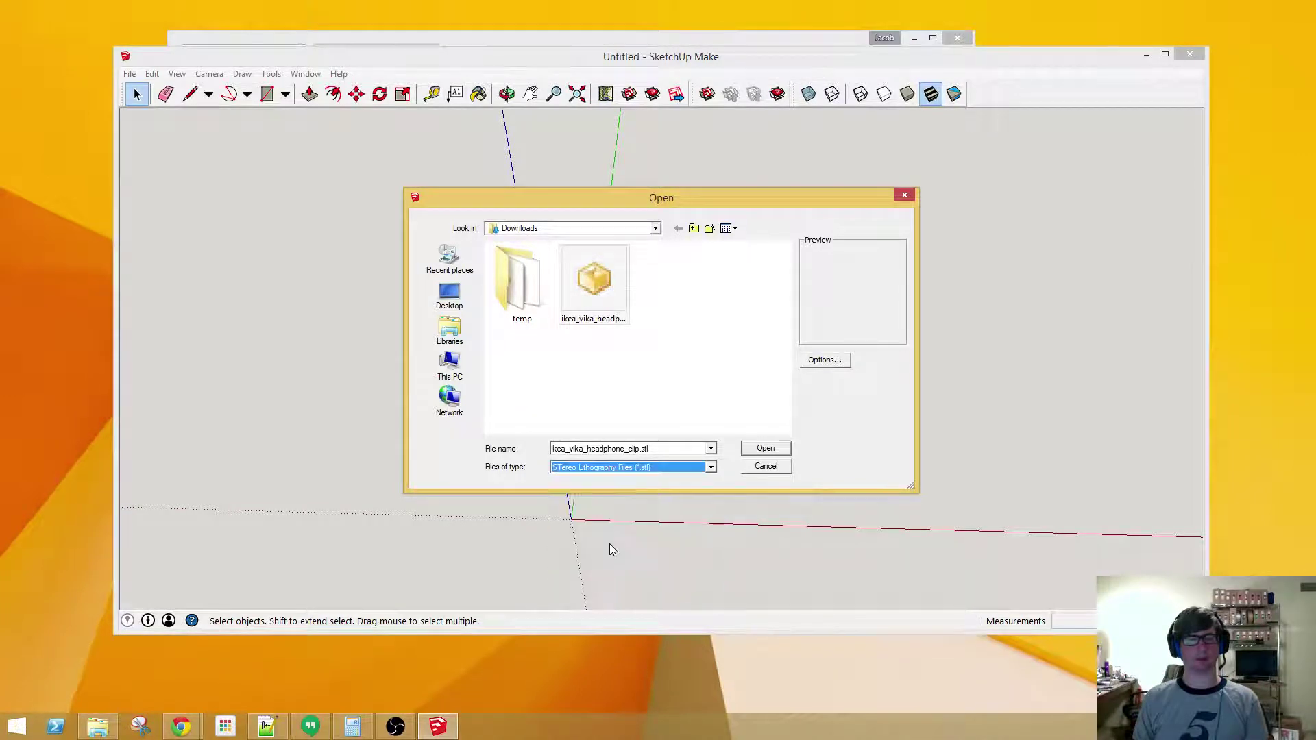
click(824, 360)
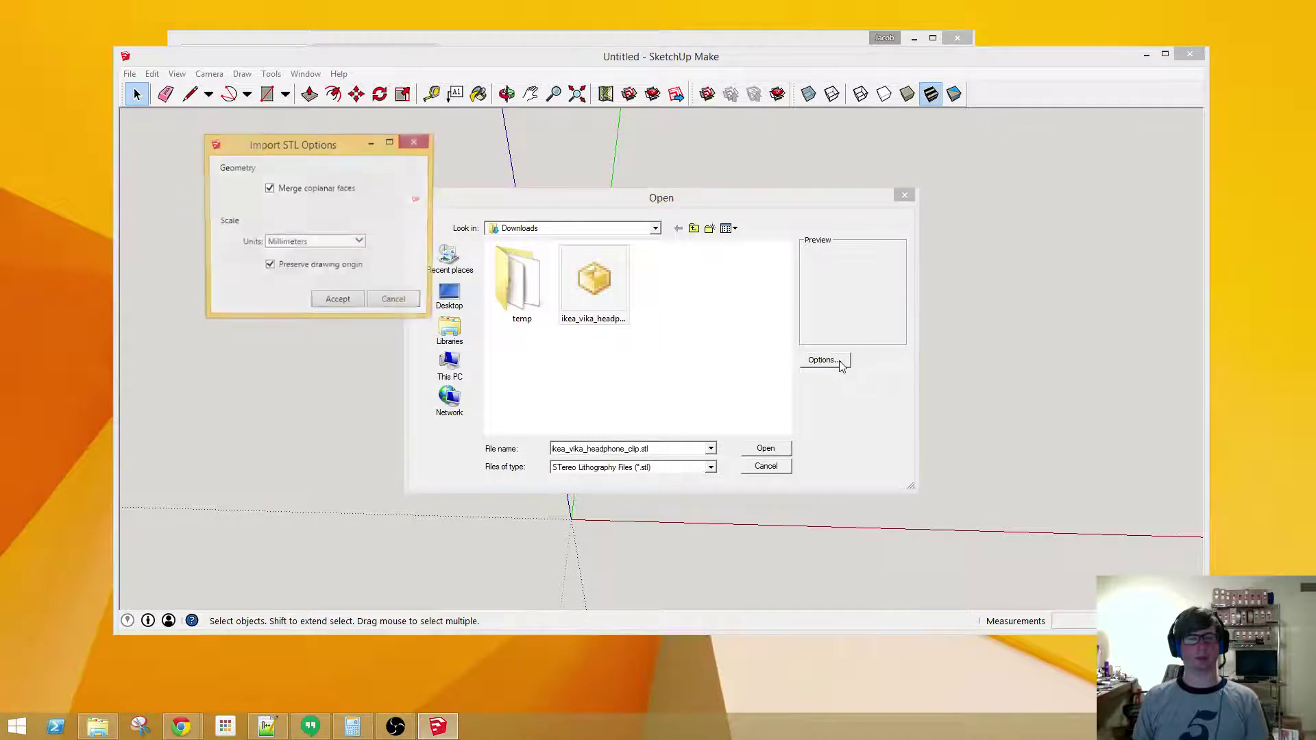
click(269, 266)
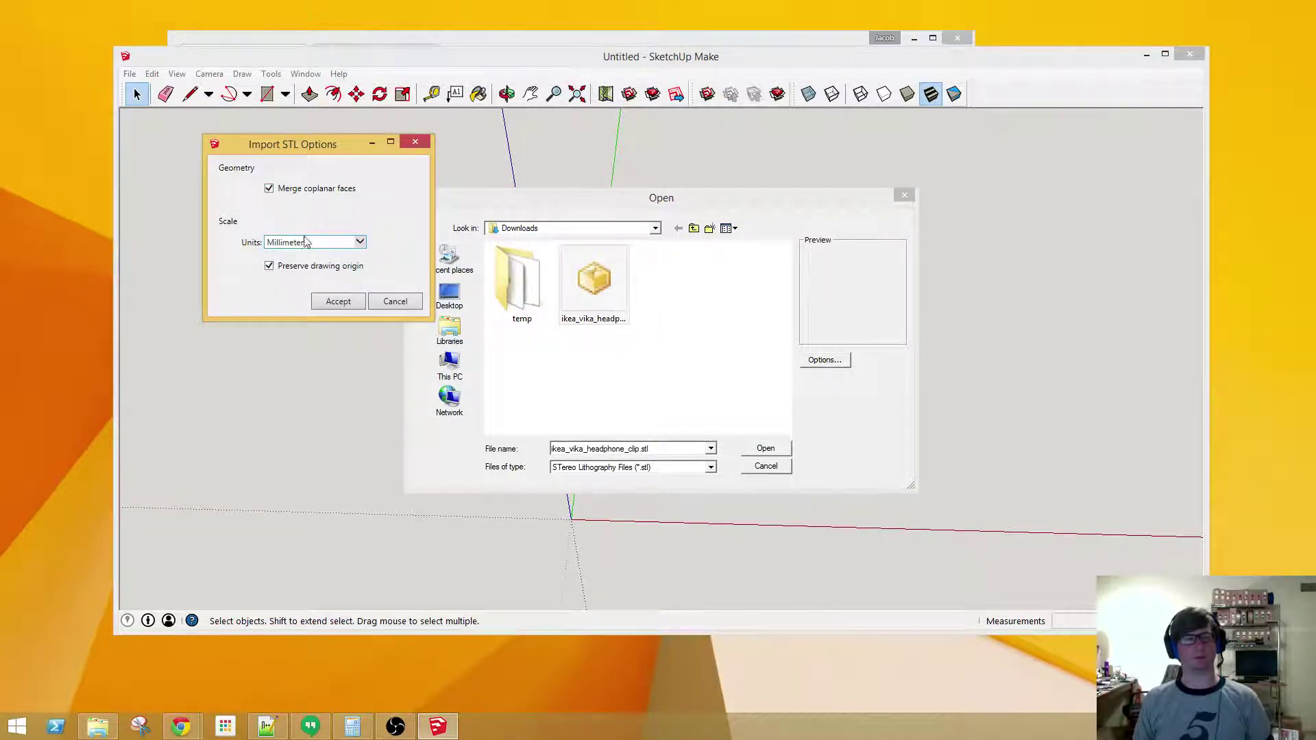
click(339, 301)
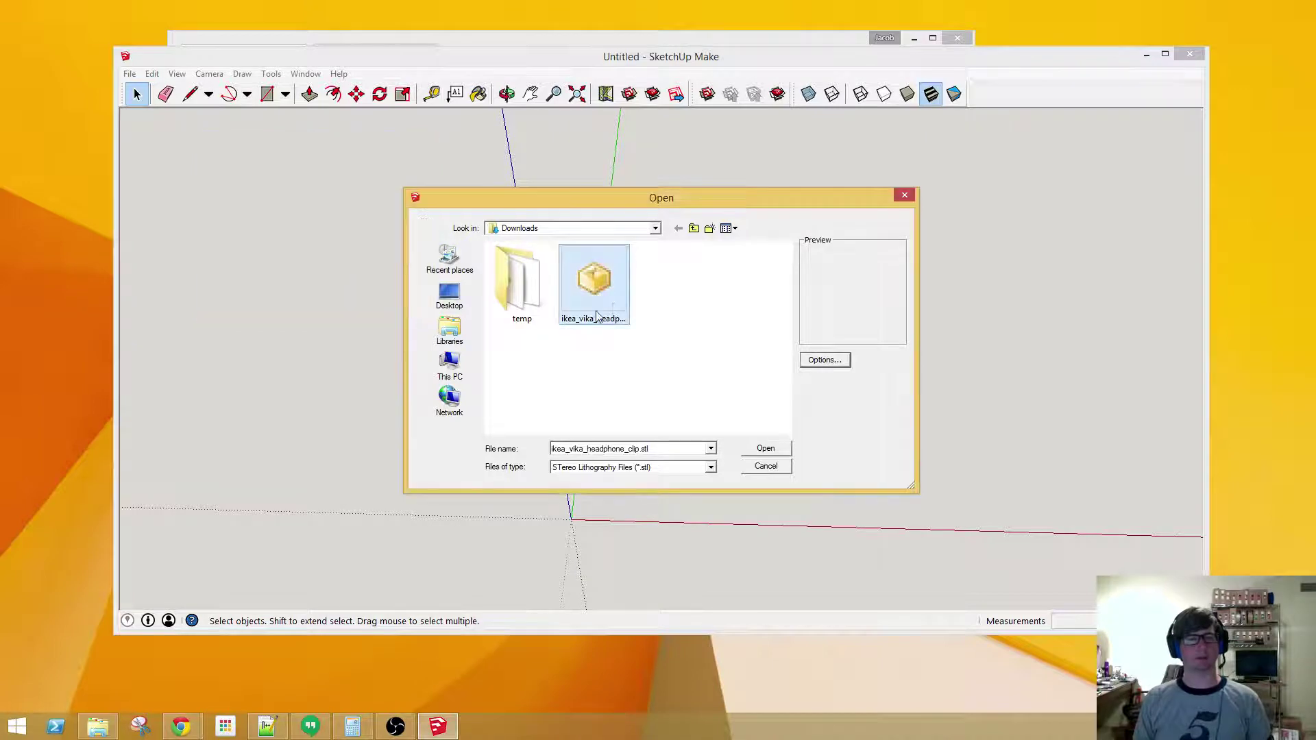
click(601, 281)
- Import the headphone clip and reverse its first inside-out inner face
click(766, 449)
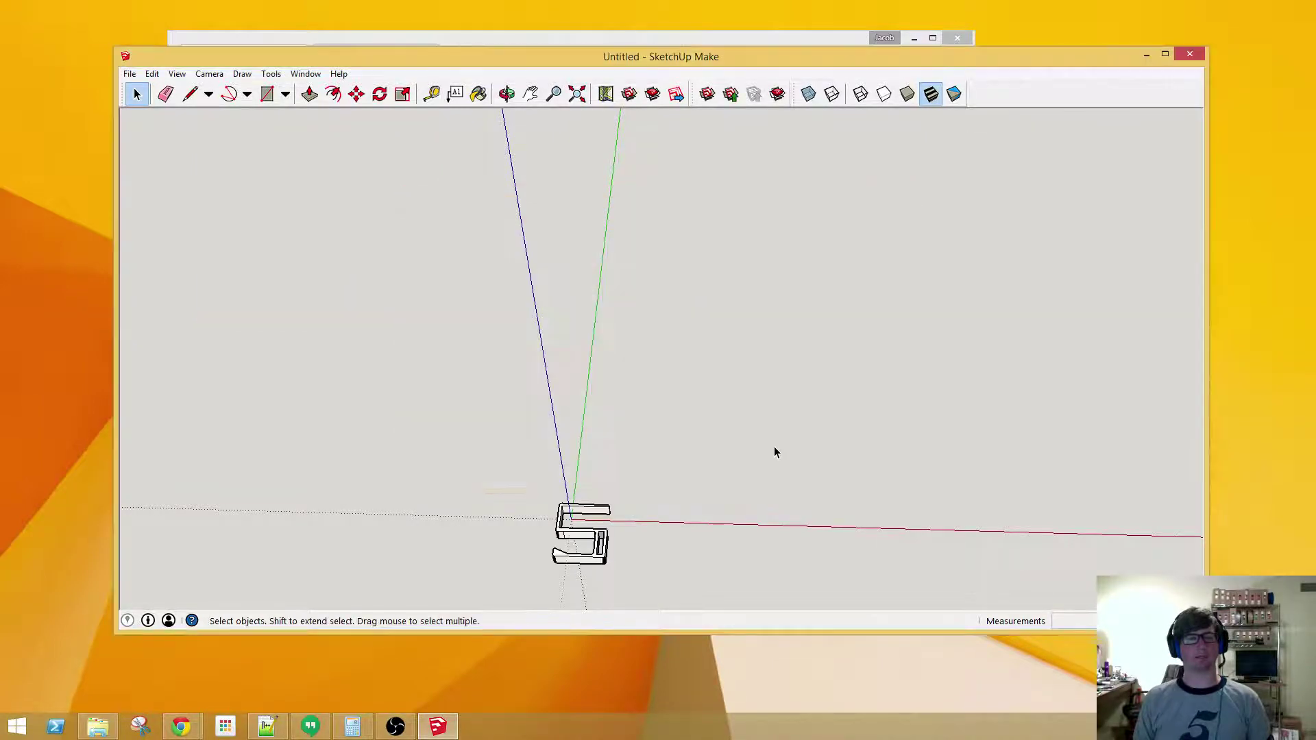
scroll(587, 579, up, 8)
middle_drag(843, 412, 961, 372)
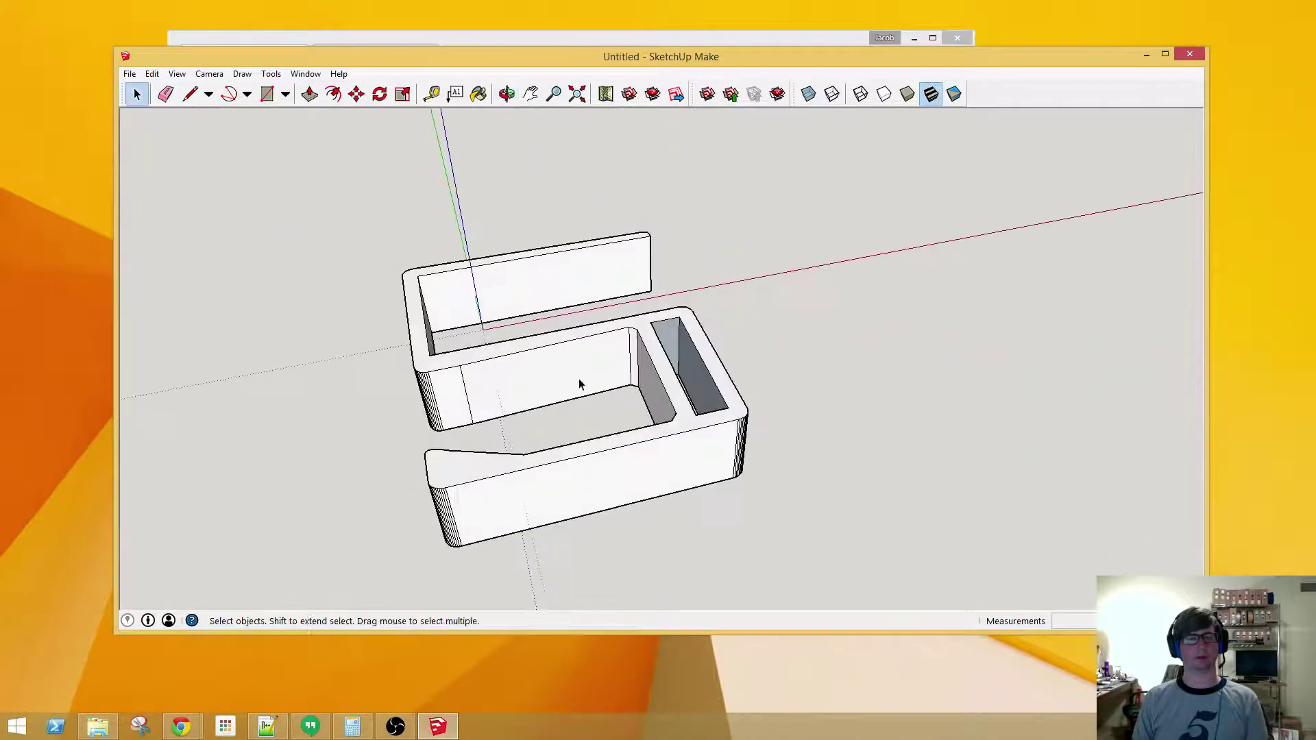
middle_drag(578, 384, 456, 456)
right_click(680, 343)
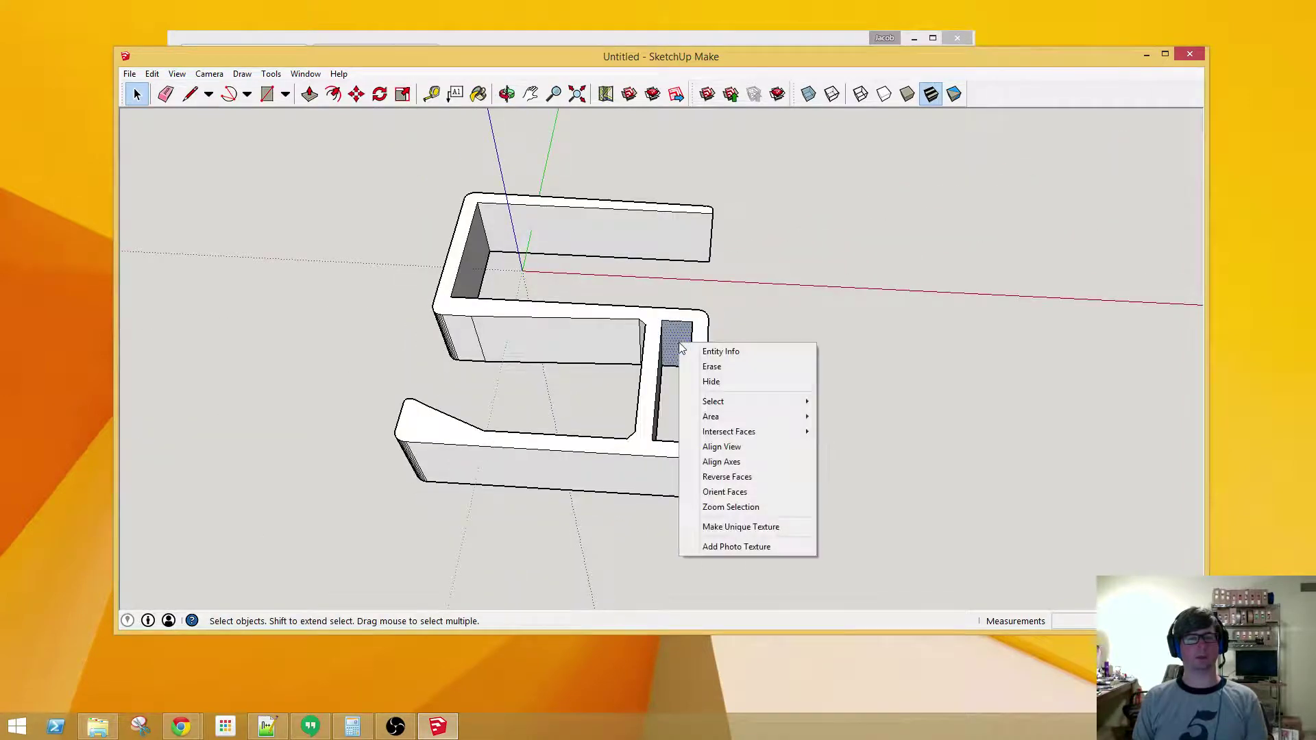
click(727, 476)
click(825, 362)
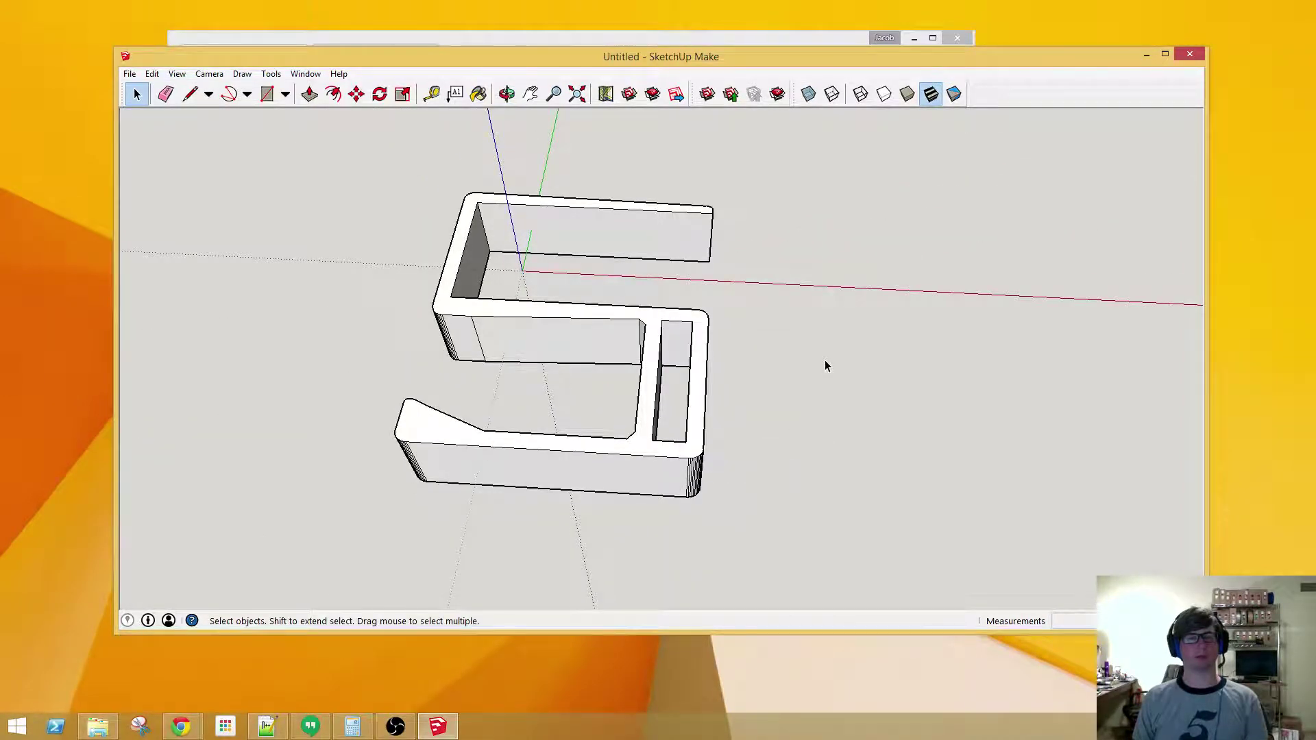
- Reverse two more back faces, including the small dark one, from oblique views
middle_drag(826, 365, 1097, 556)
right_click(634, 390)
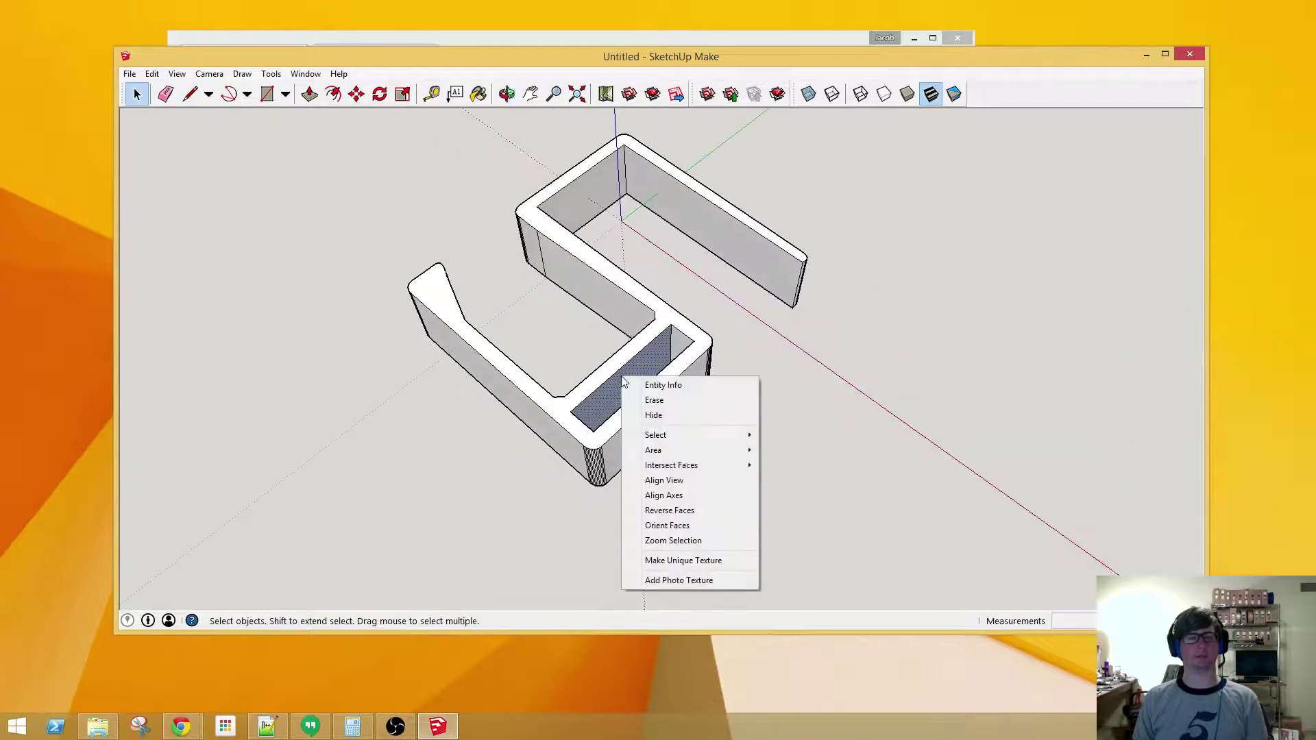
click(670, 511)
middle_drag(758, 441, 560, 342)
right_click(554, 266)
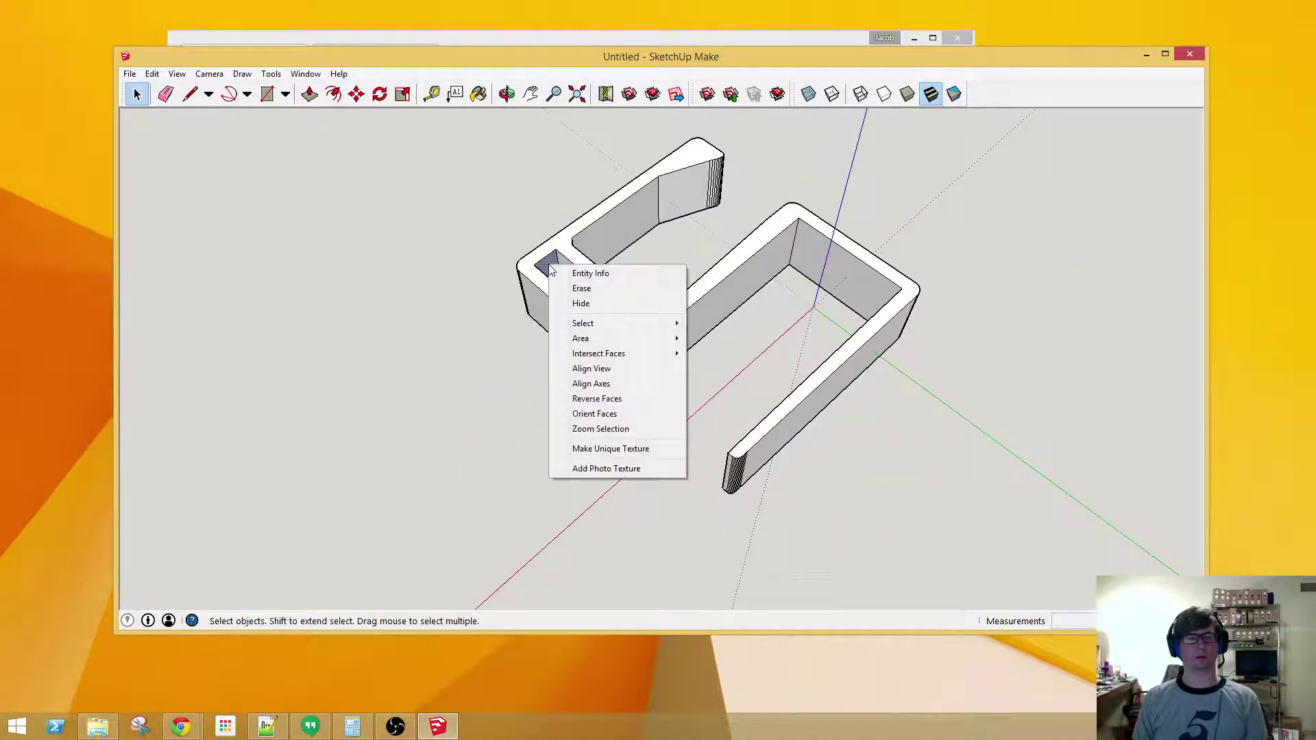
click(597, 399)
- Reverse the last inner face and view the S-shaped clip from near the top
middle_drag(596, 405, 656, 270)
right_click(657, 269)
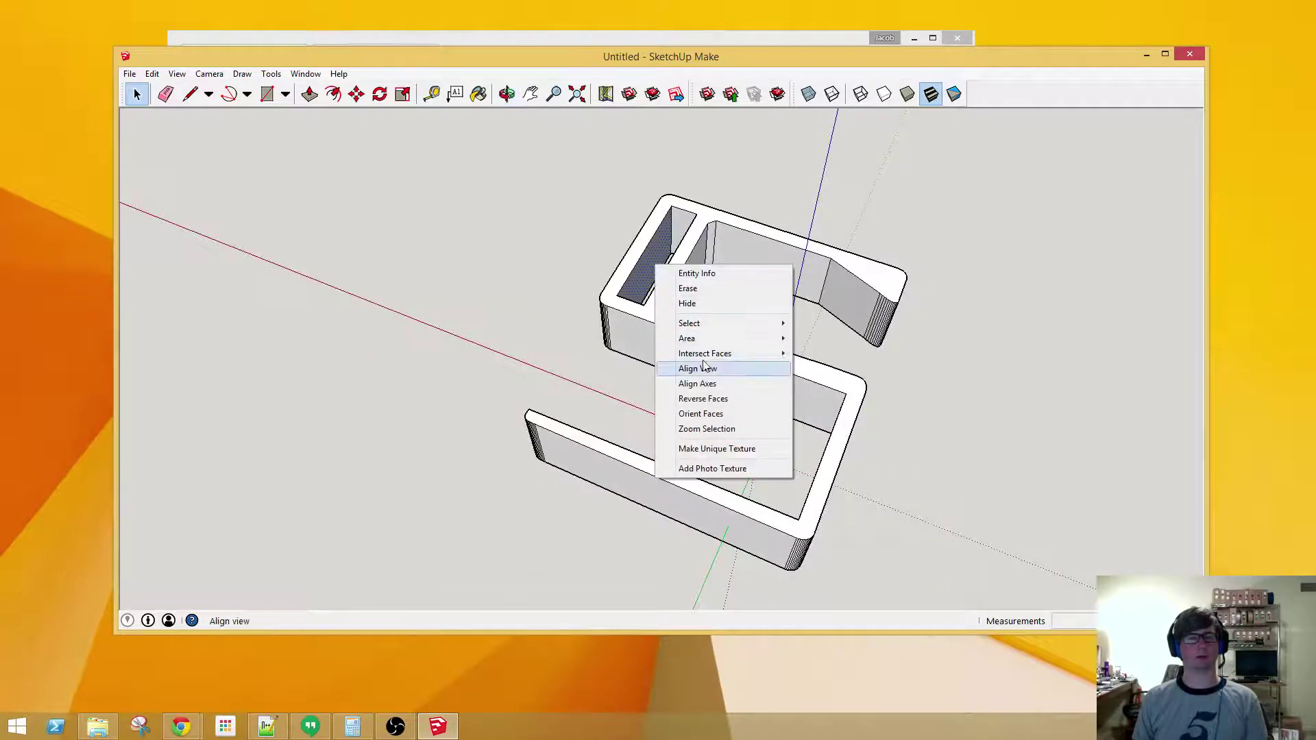
click(692, 398)
middle_drag(618, 372, 927, 349)
middle_drag(632, 300, 676, 414)
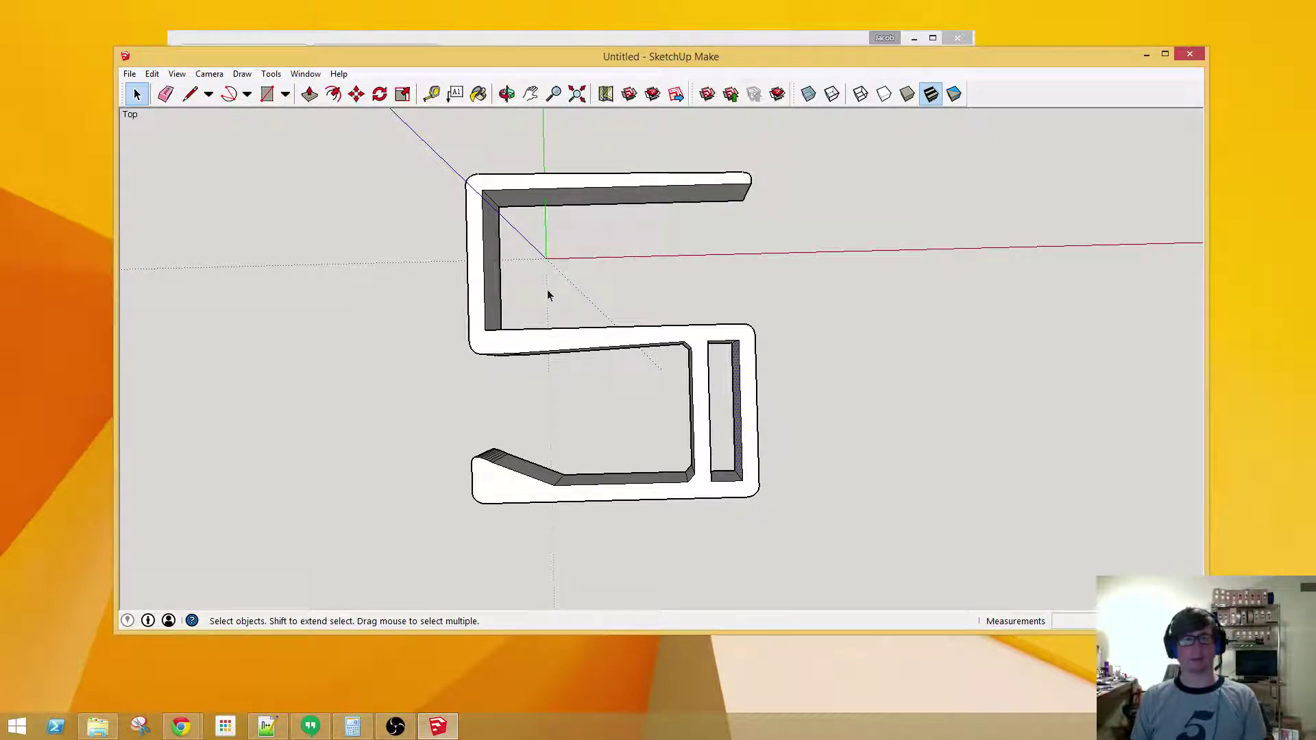
- Draw a 17.5 mm line upward from the inner corner of the clip's top opening
click(190, 94)
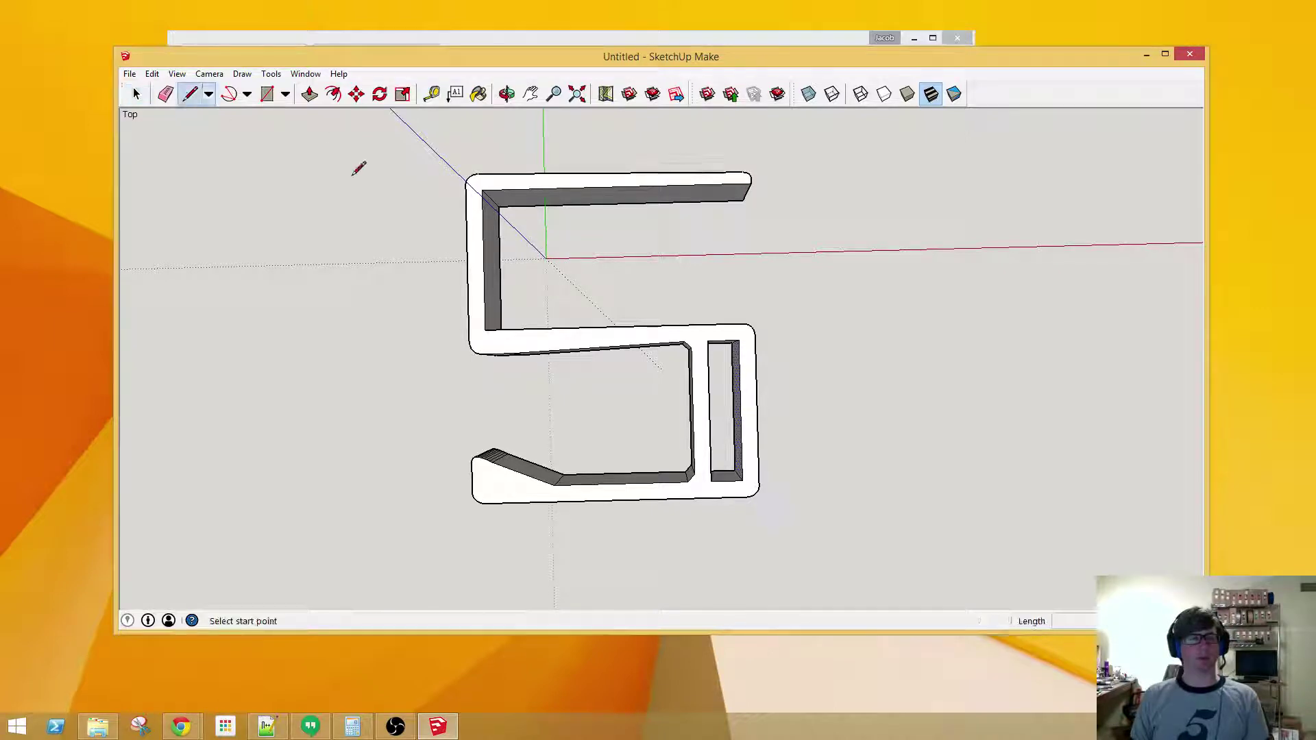
scroll(524, 300, up, 5)
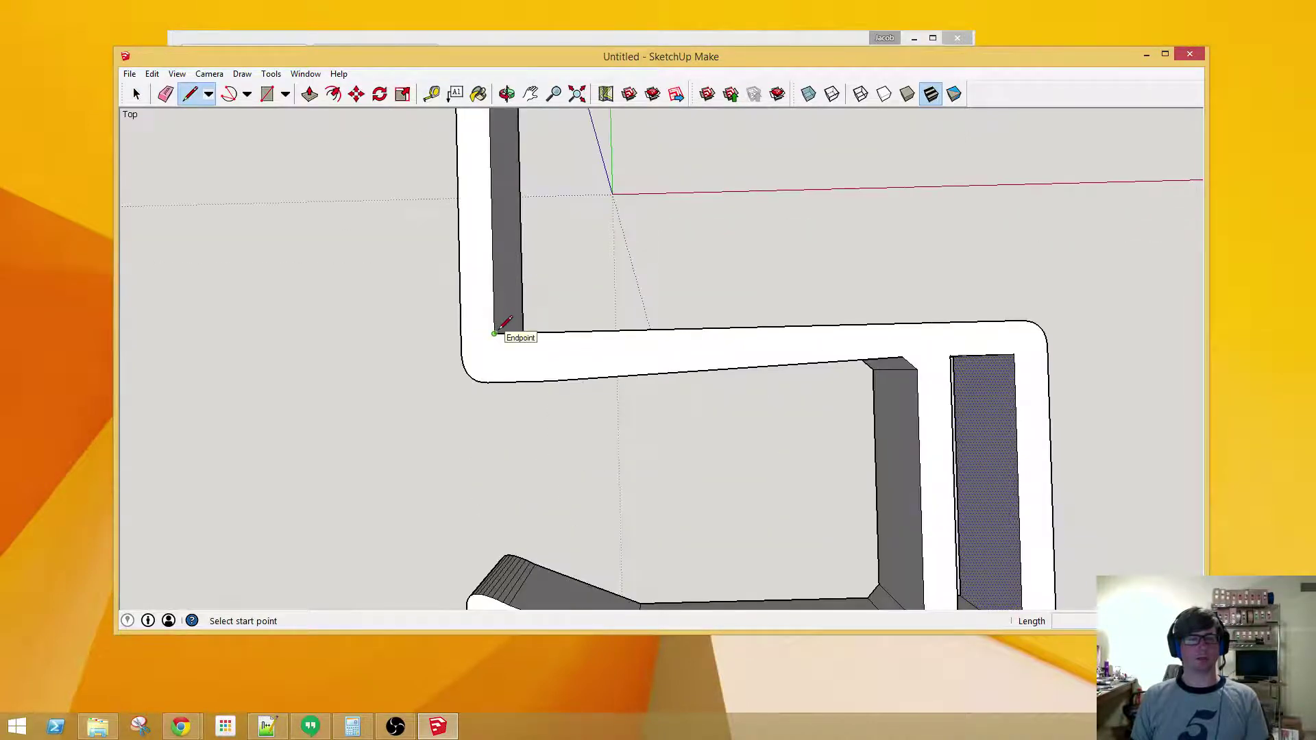
click(495, 334)
scroll(495, 247, down, 3)
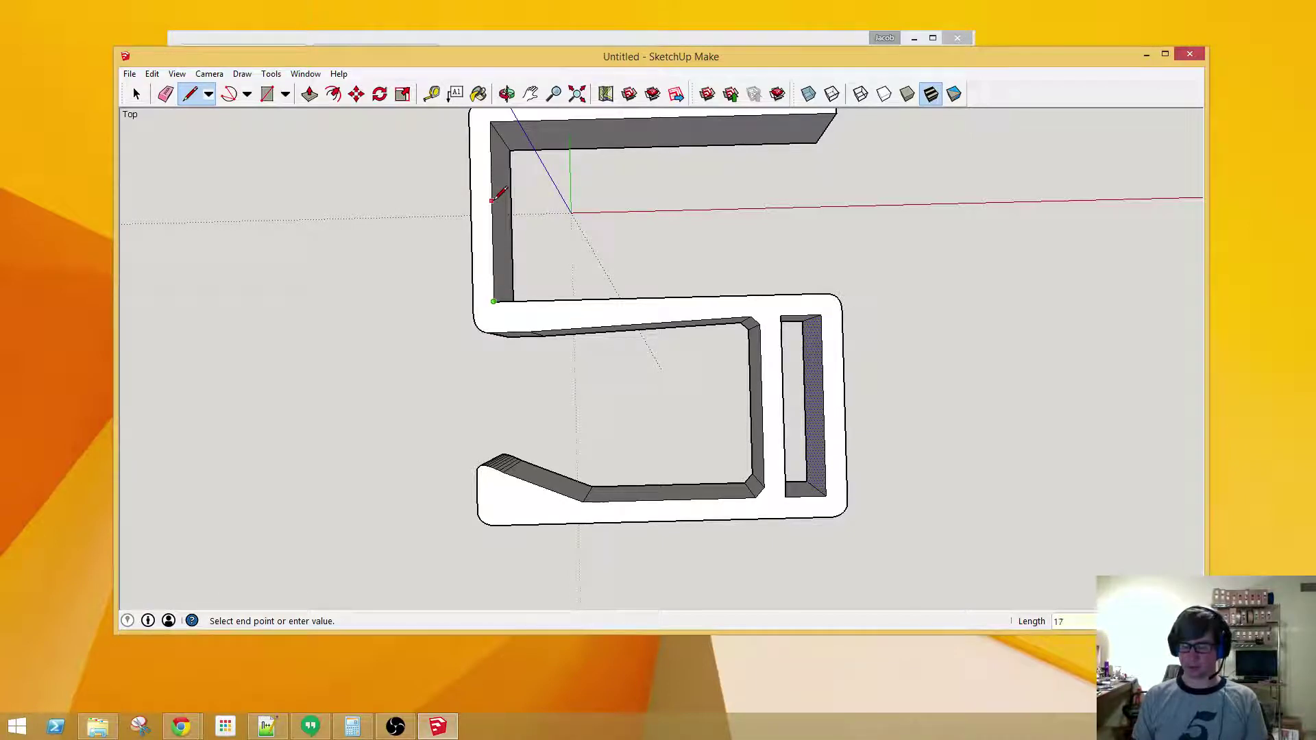
text(17.5)
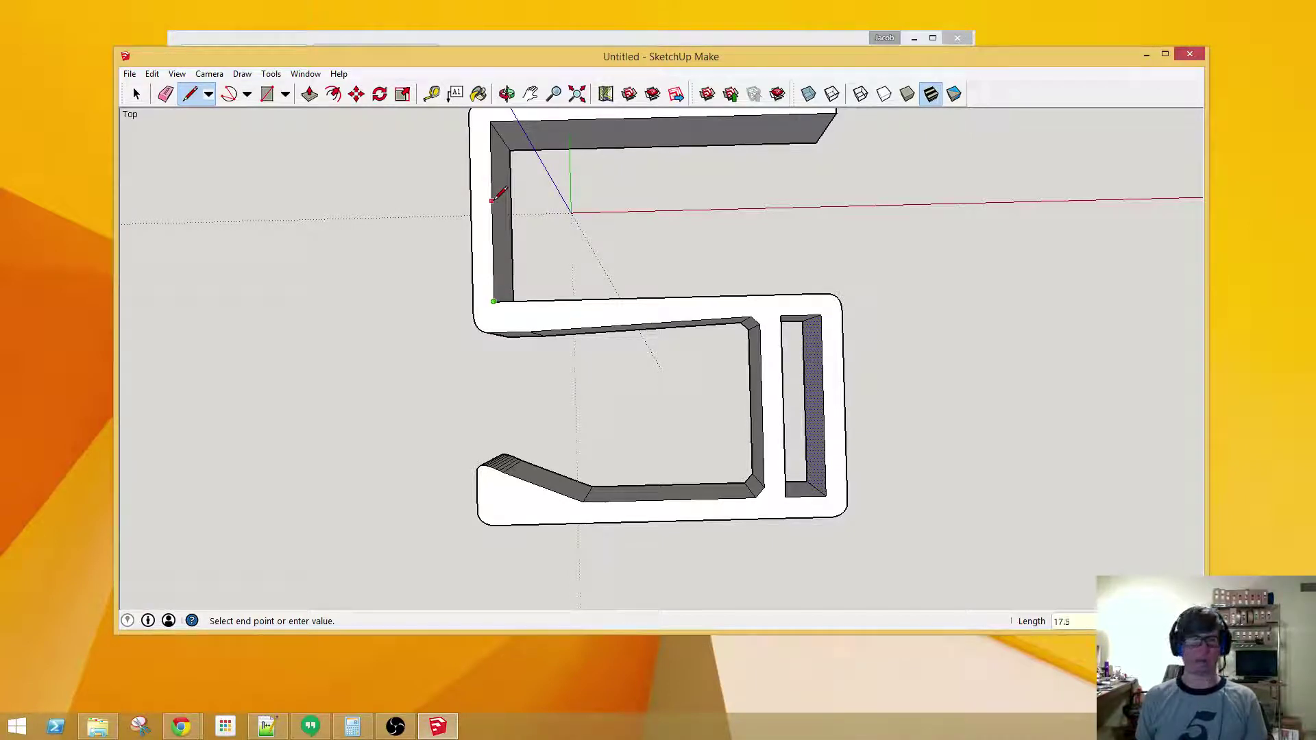
key(Return)
scroll(500, 194, down, 2)
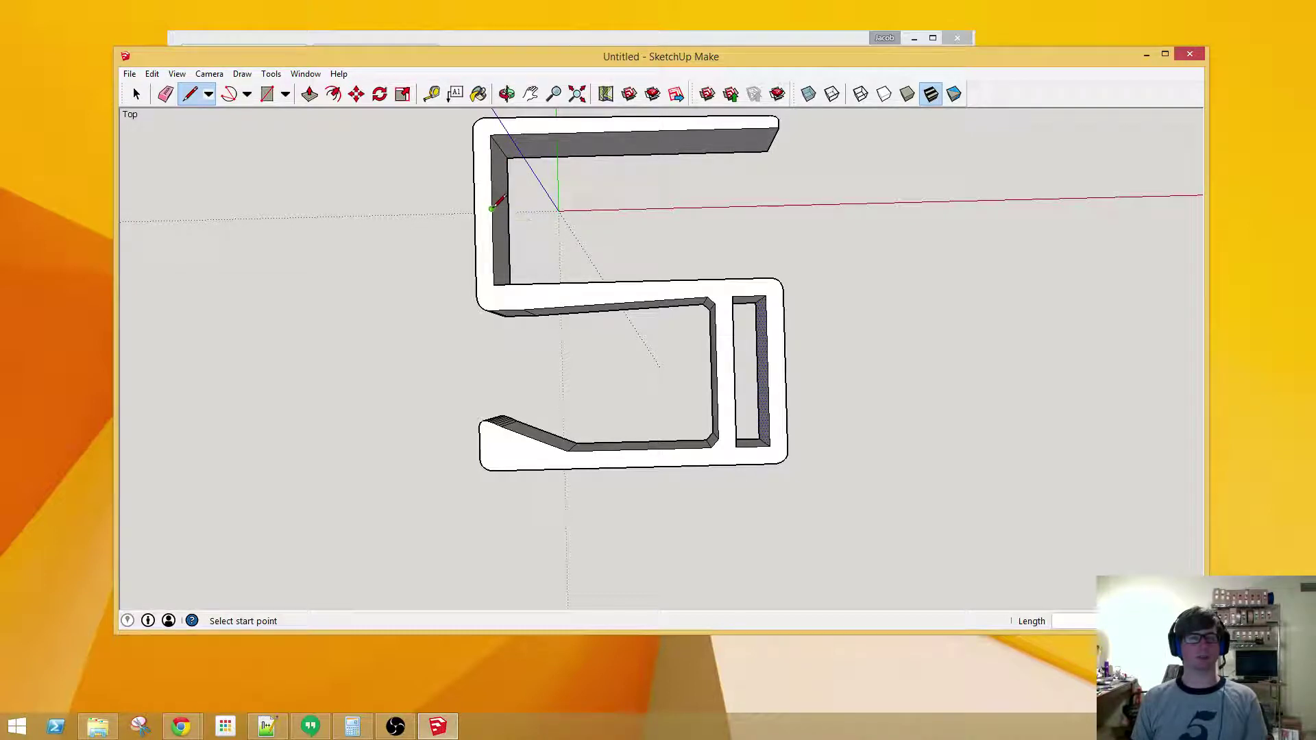
- Box-select the clip's top bar and move it about 17.18 down, onto the upright's top endpoint
click(136, 93)
drag(431, 109, 827, 170)
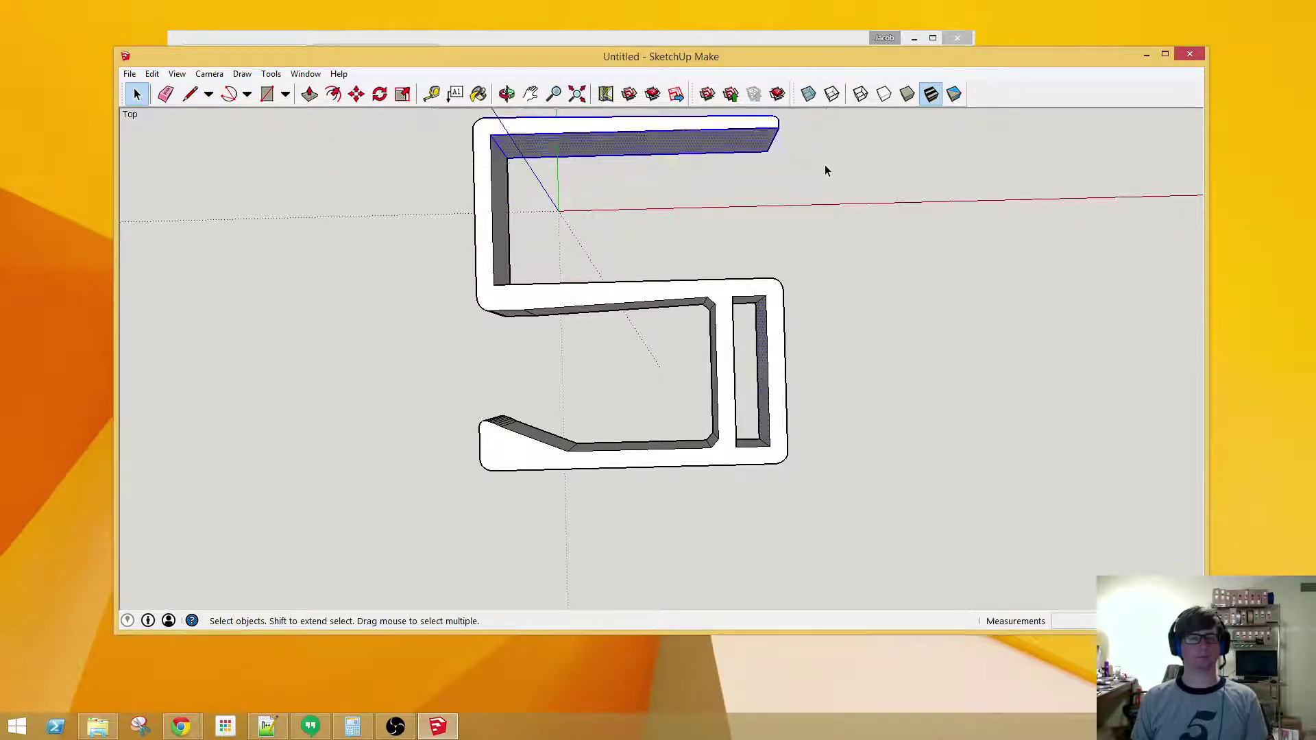
click(355, 96)
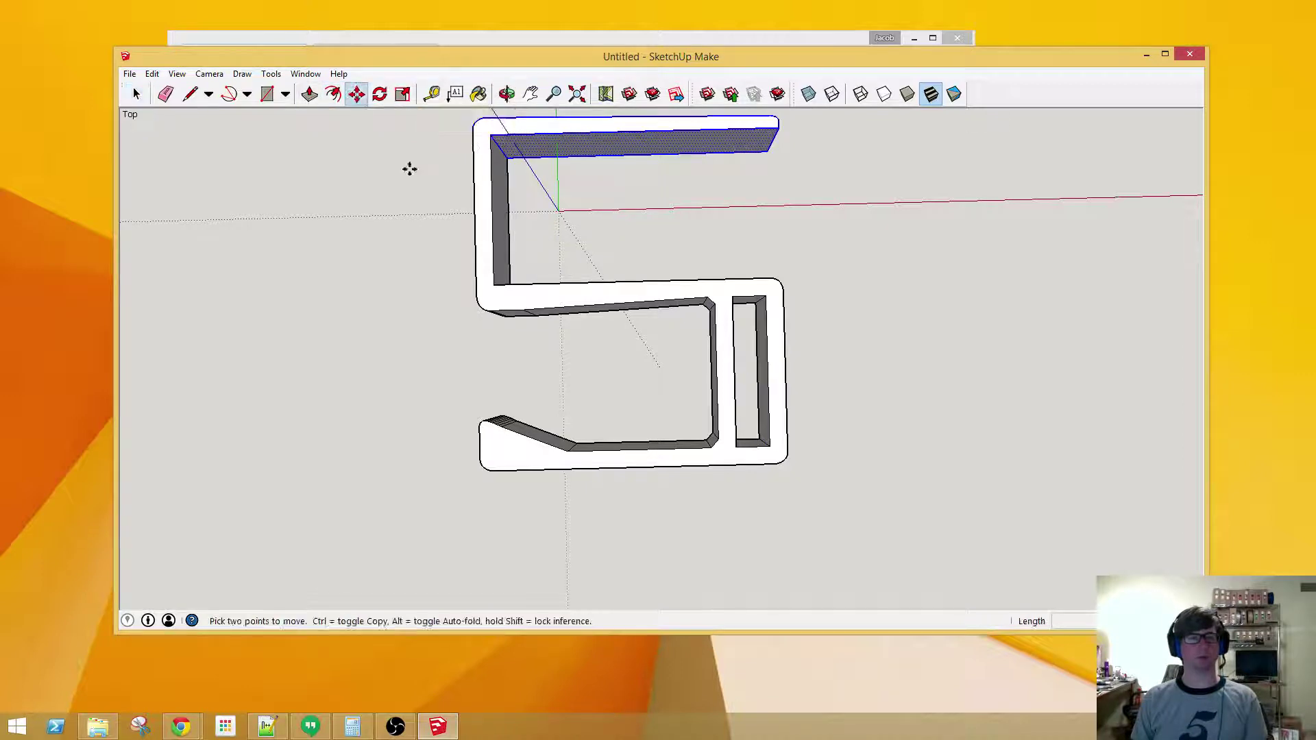
click(492, 135)
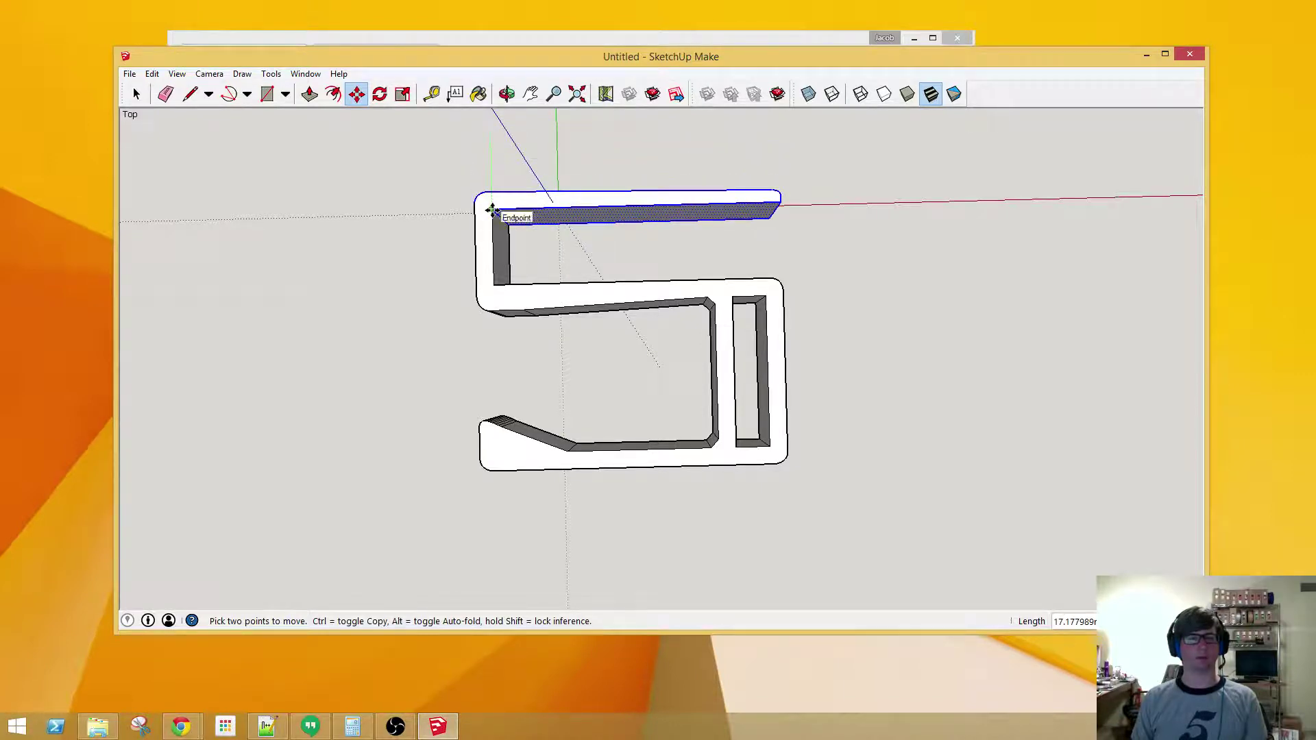
click(493, 210)
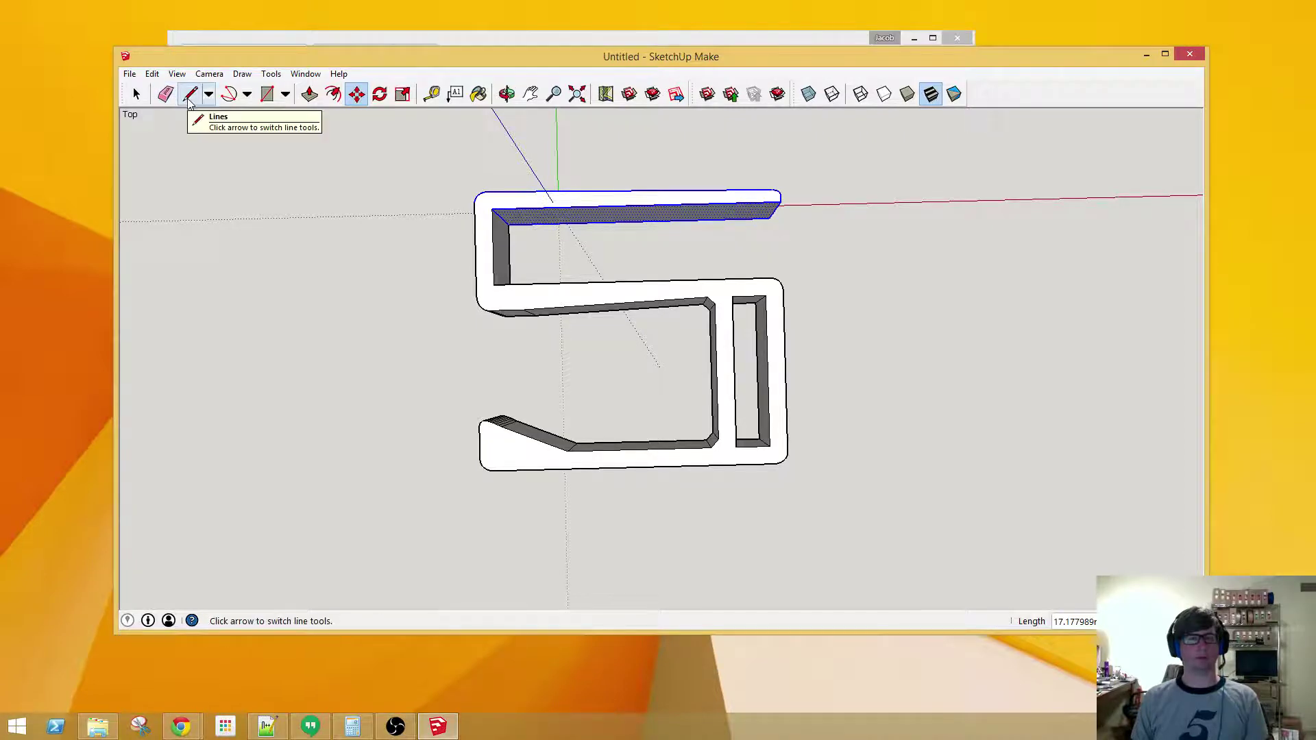
key(space)
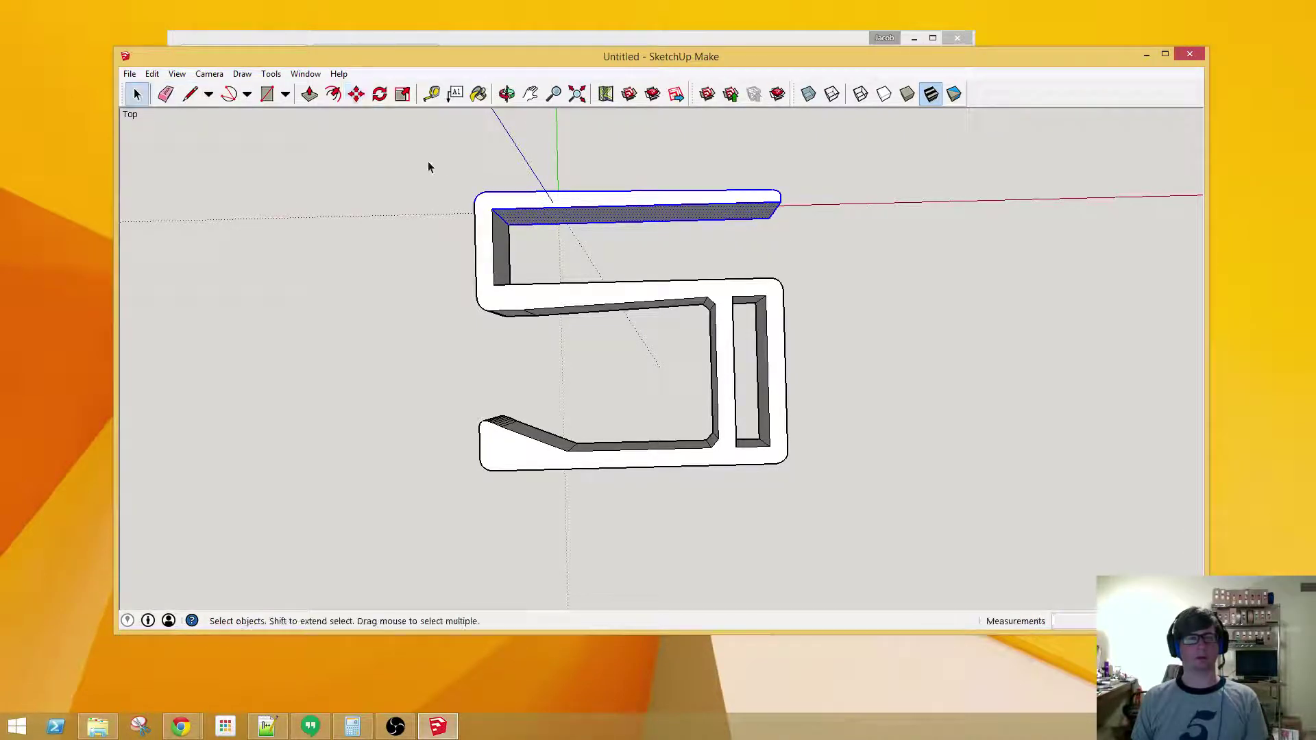
- Orbit to a perspective view and box-select the whole hanger model
middle_drag(391, 256, 720, 168)
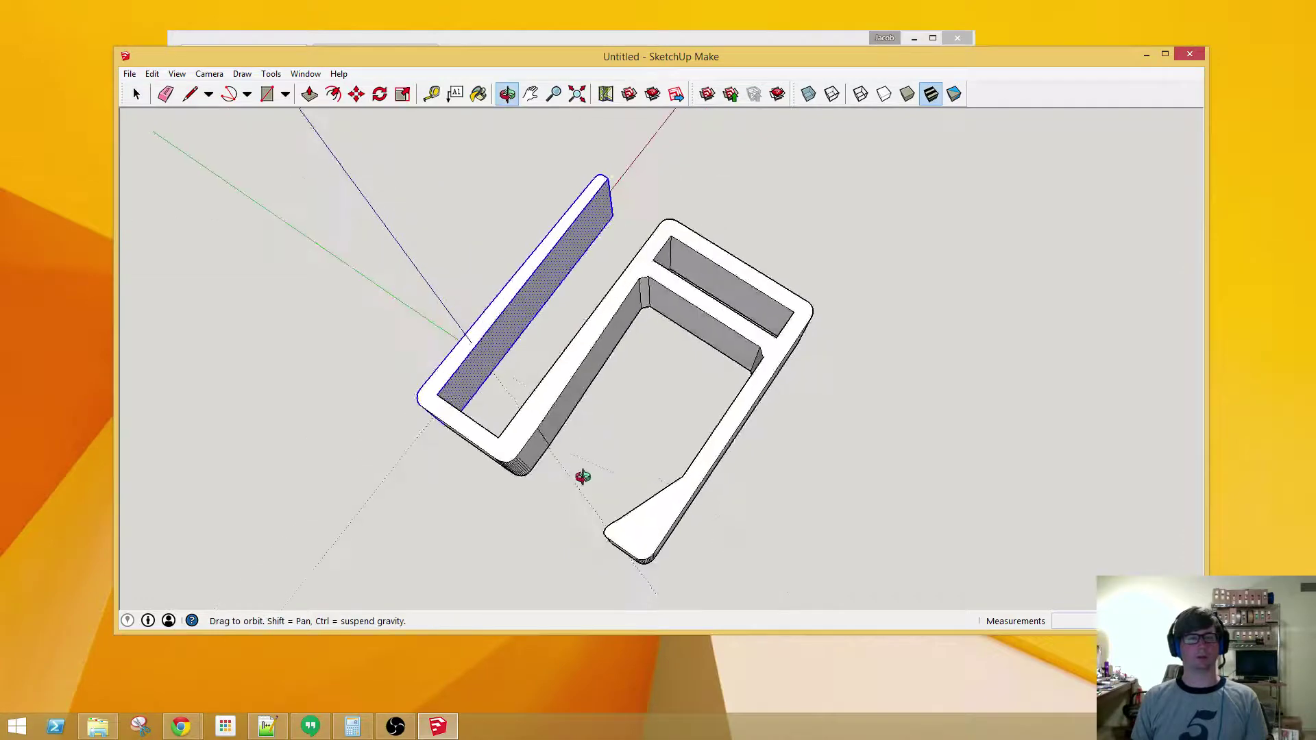
middle_drag(581, 476, 752, 215)
middle_drag(447, 549, 606, 432)
drag(455, 189, 923, 534)
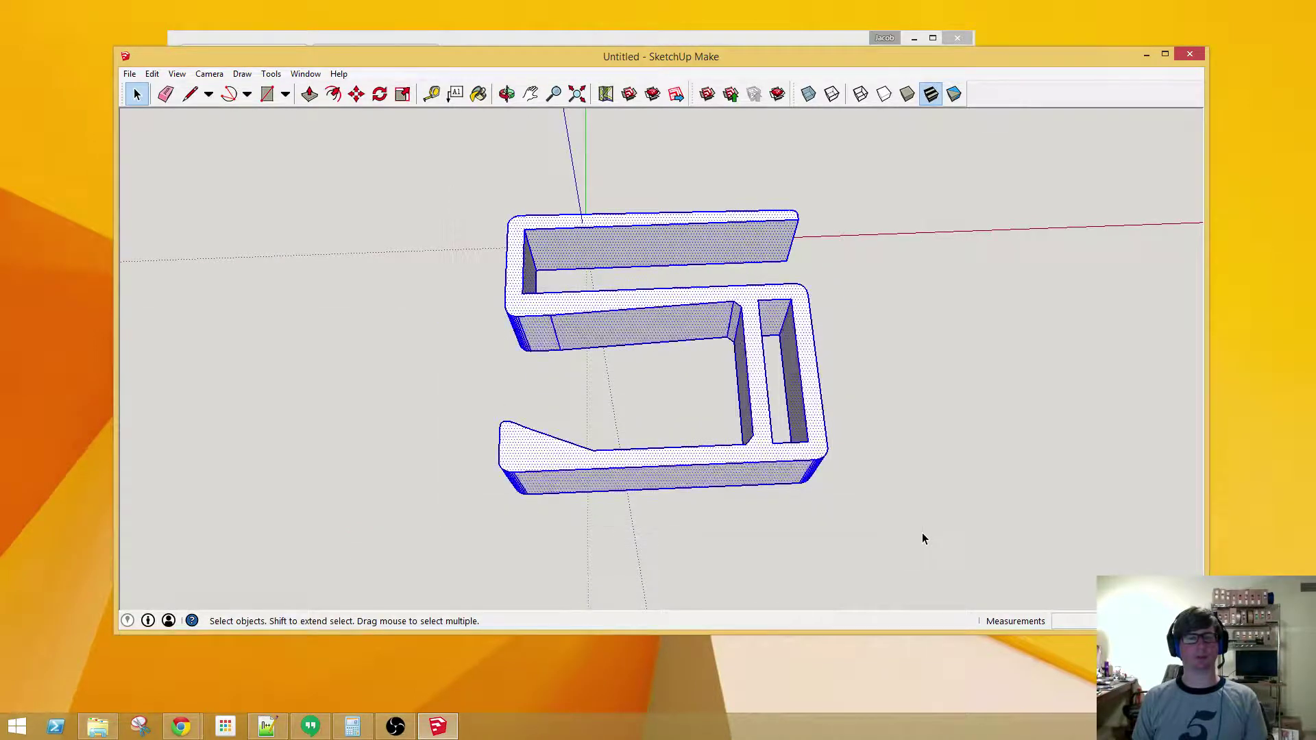
- Export the selected model as an STL named 'new headphone' in Downloads
click(130, 74)
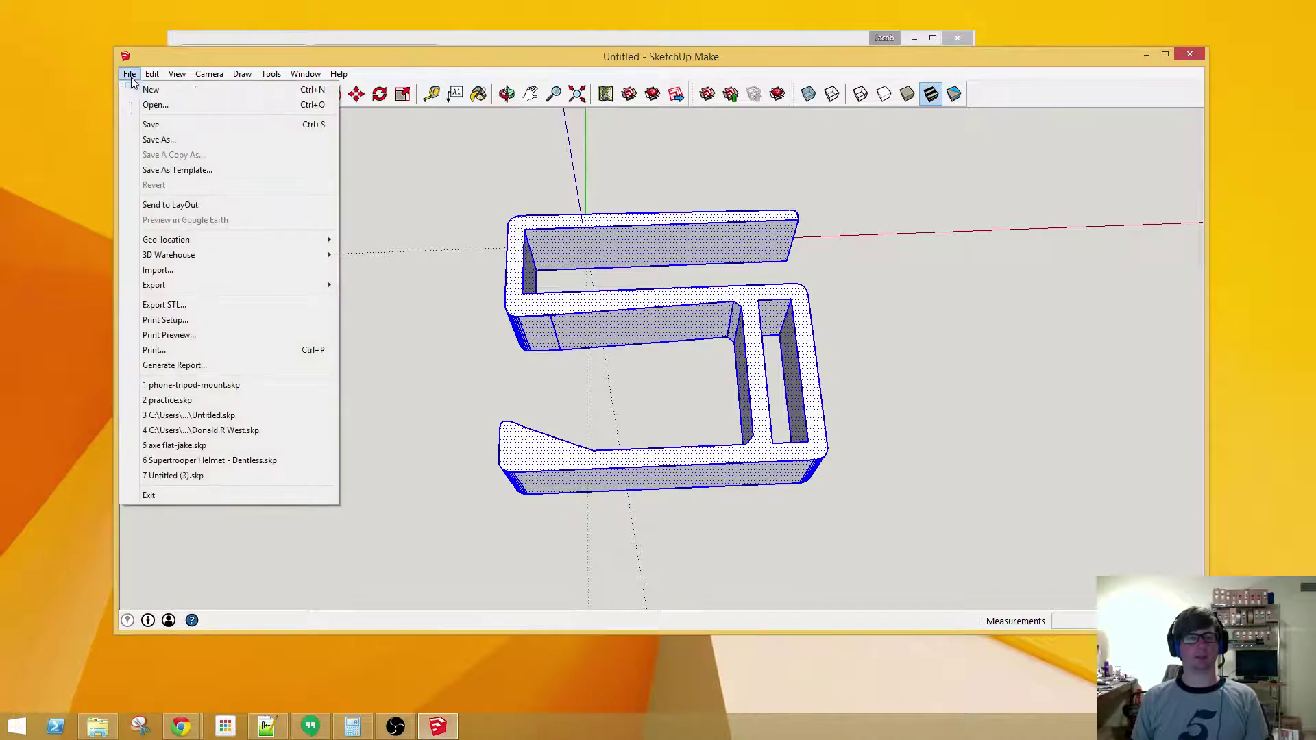
click(154, 309)
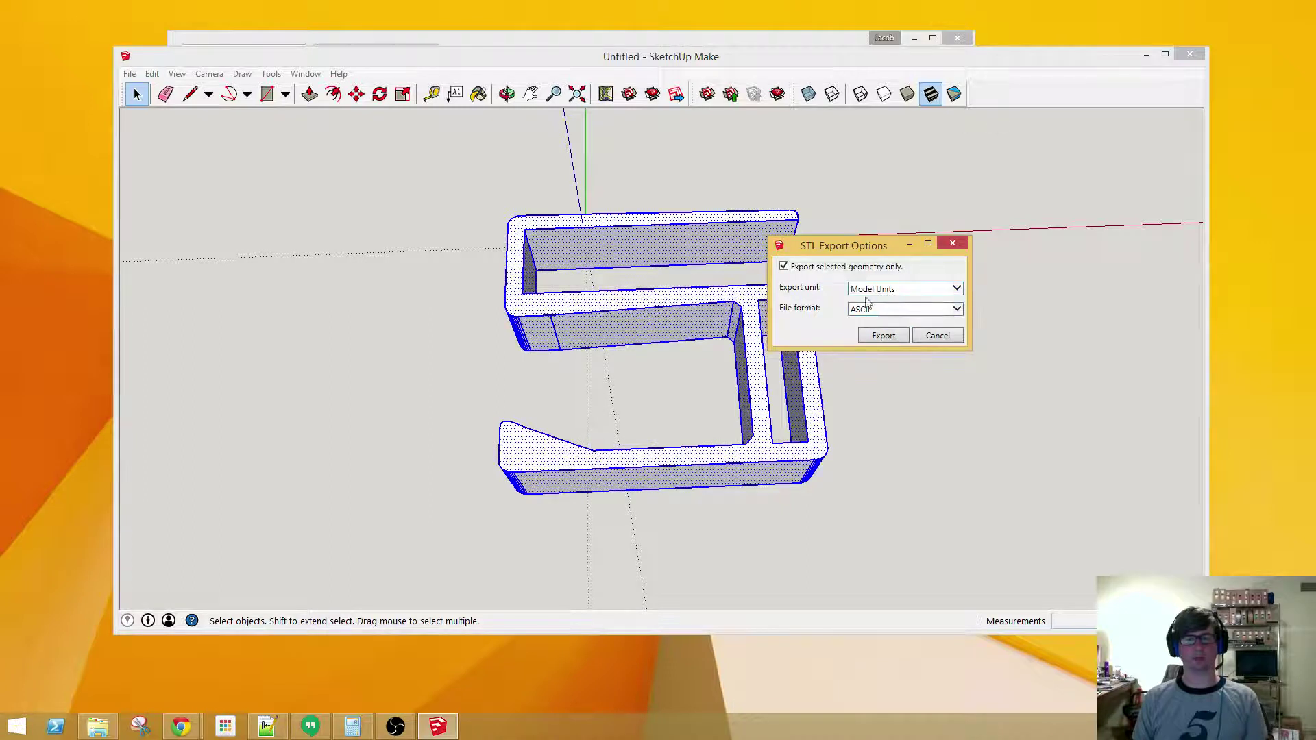
click(880, 337)
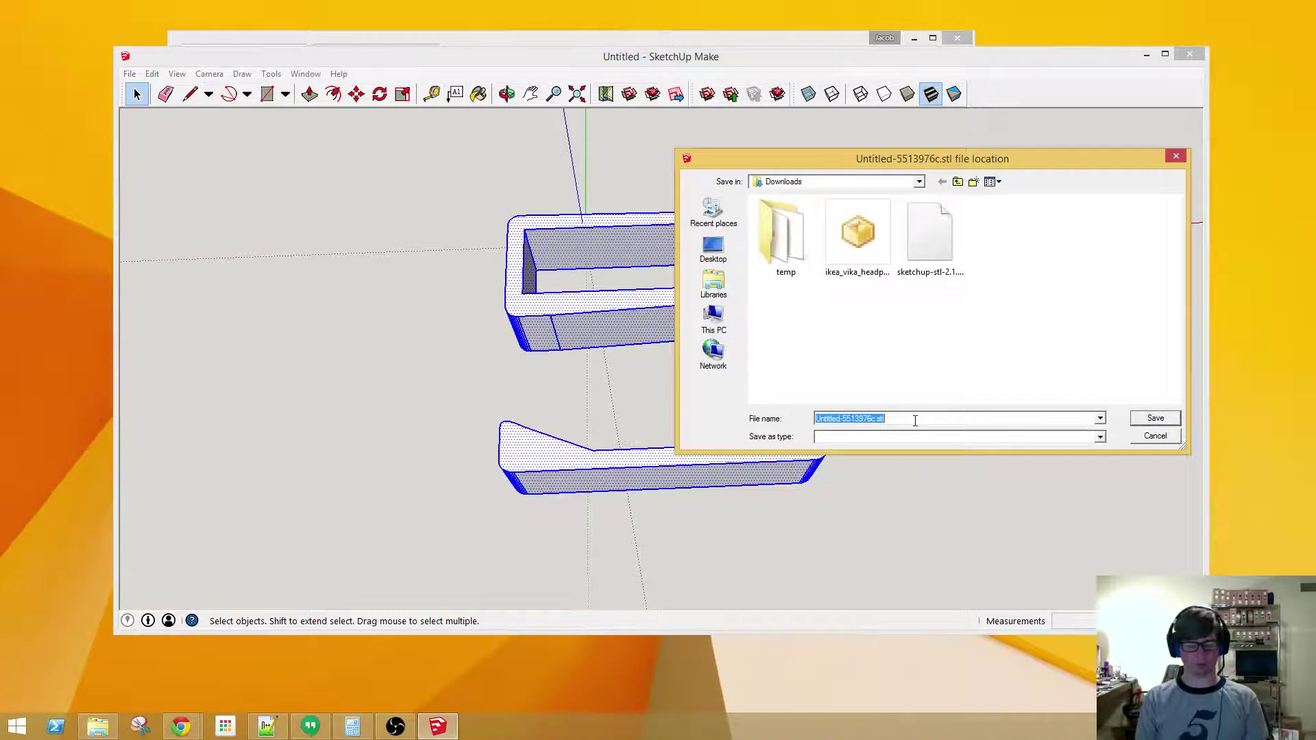
text(new headphone)
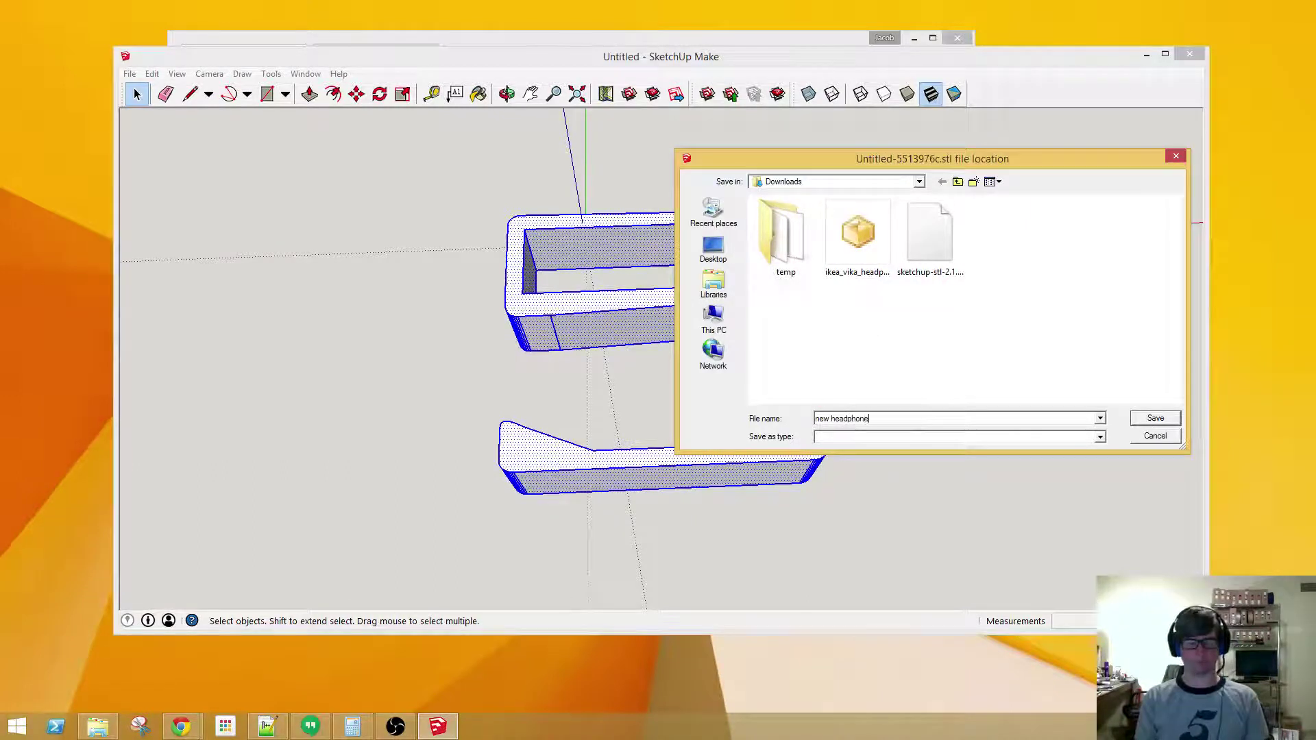
click(1139, 420)
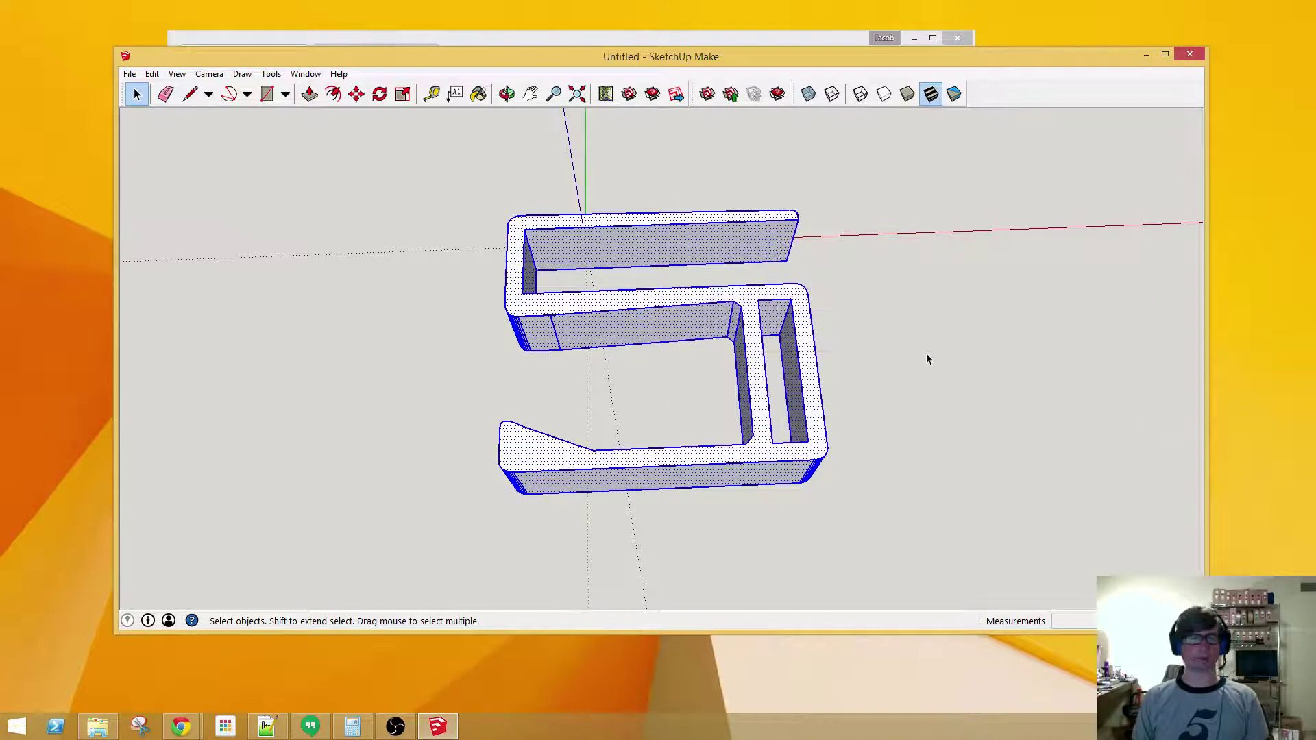
- Orbit to an angled view of the reshaped clamp, then leave SketchUp to start Slic3r
middle_drag(551, 438, 599, 373)
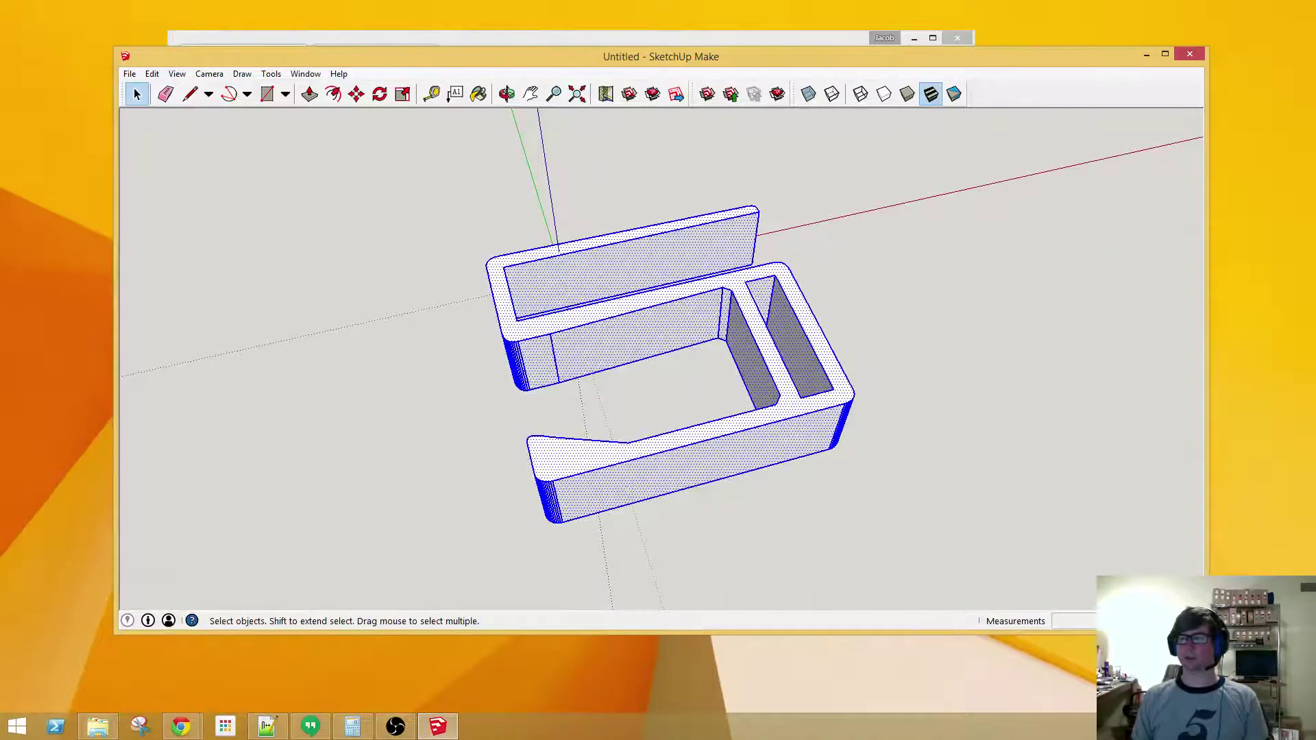
key(super+e)
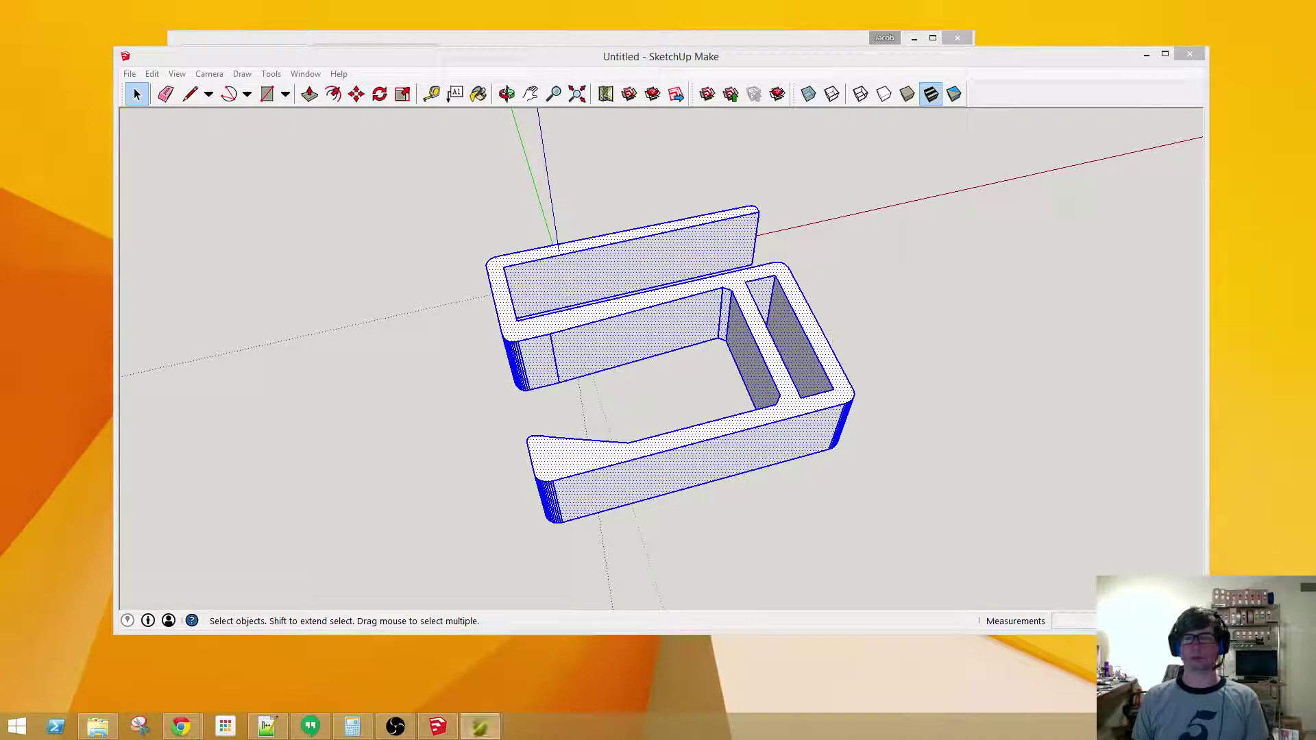
- Load new headphone.stl and the original clip STL from Downloads onto the plater
click(455, 223)
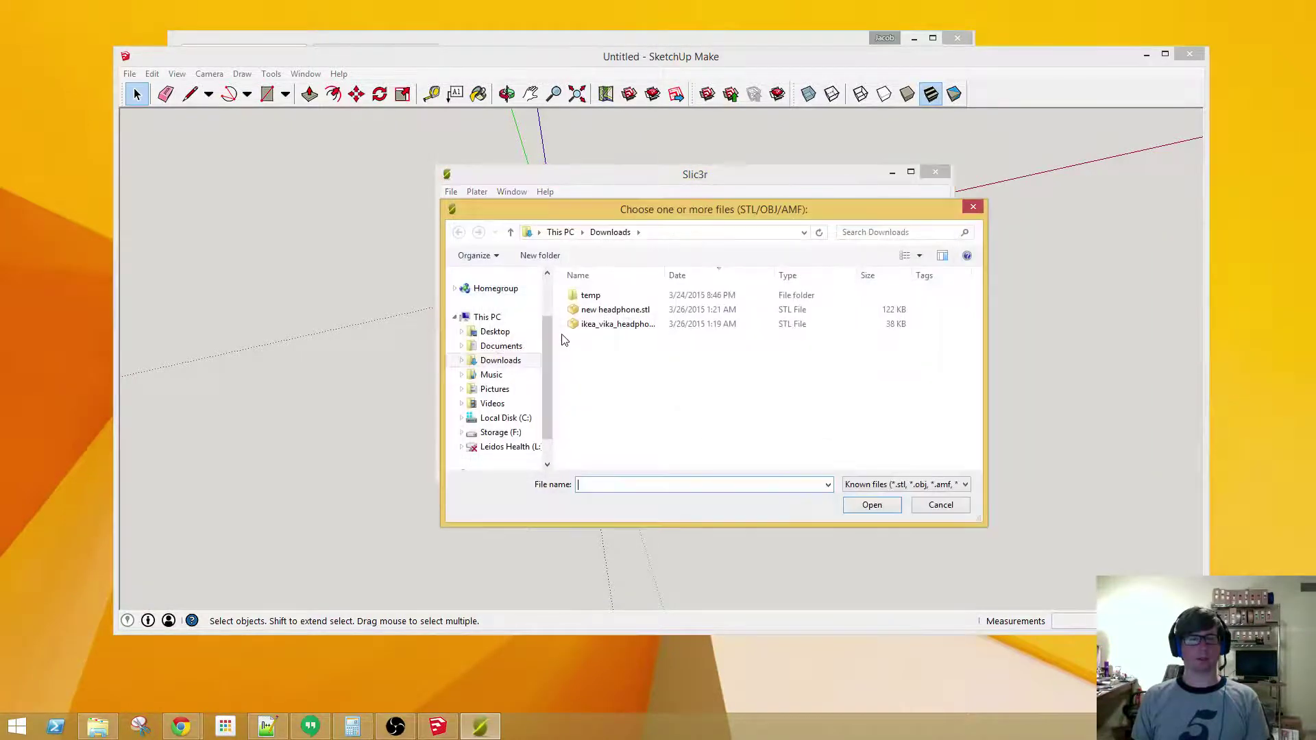
drag(631, 354, 589, 314)
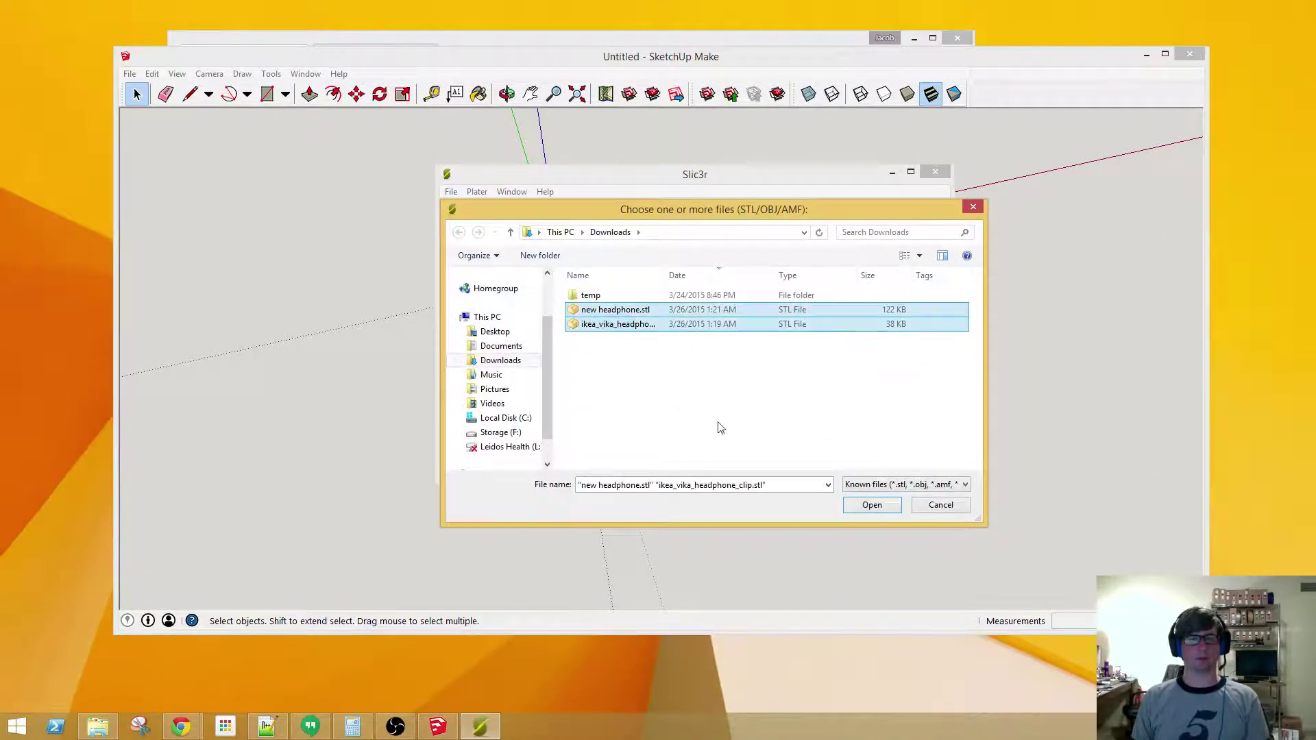
click(883, 508)
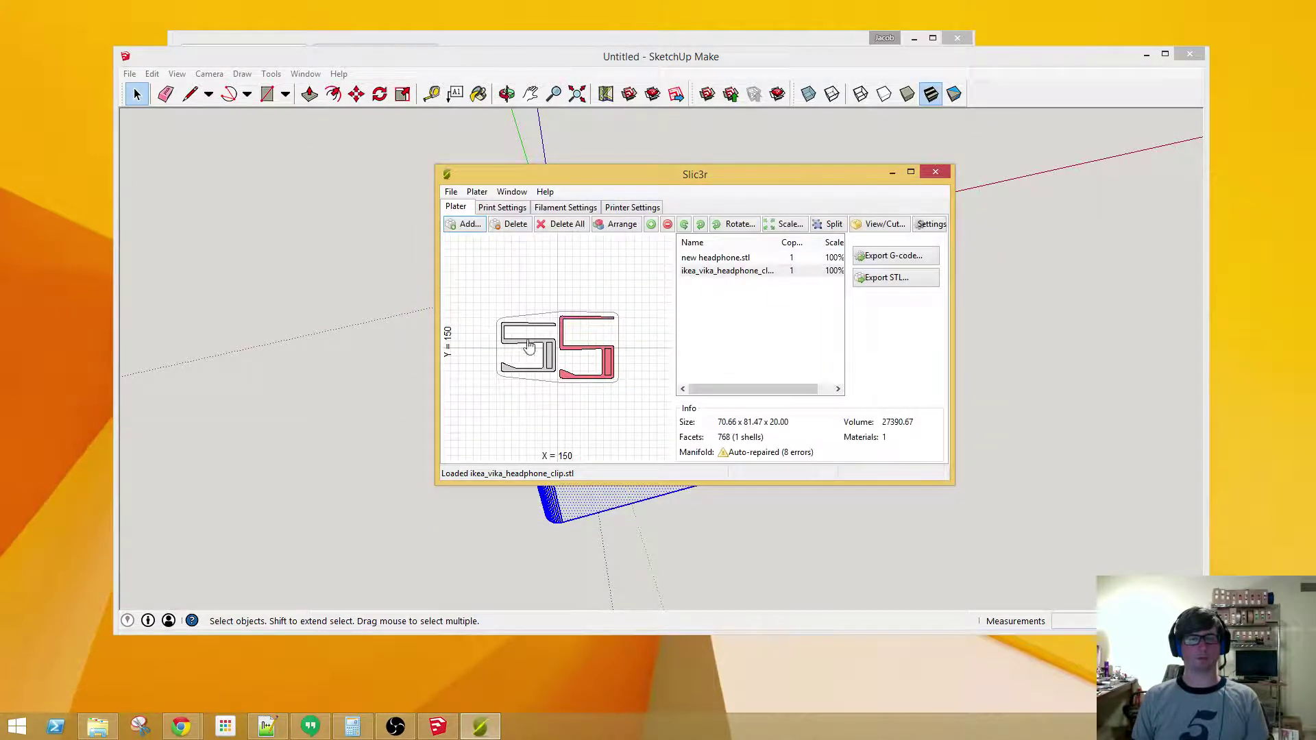
- Compare the parts' info: new headphone 64.30 tall versus original clip 81.47 tall
click(521, 347)
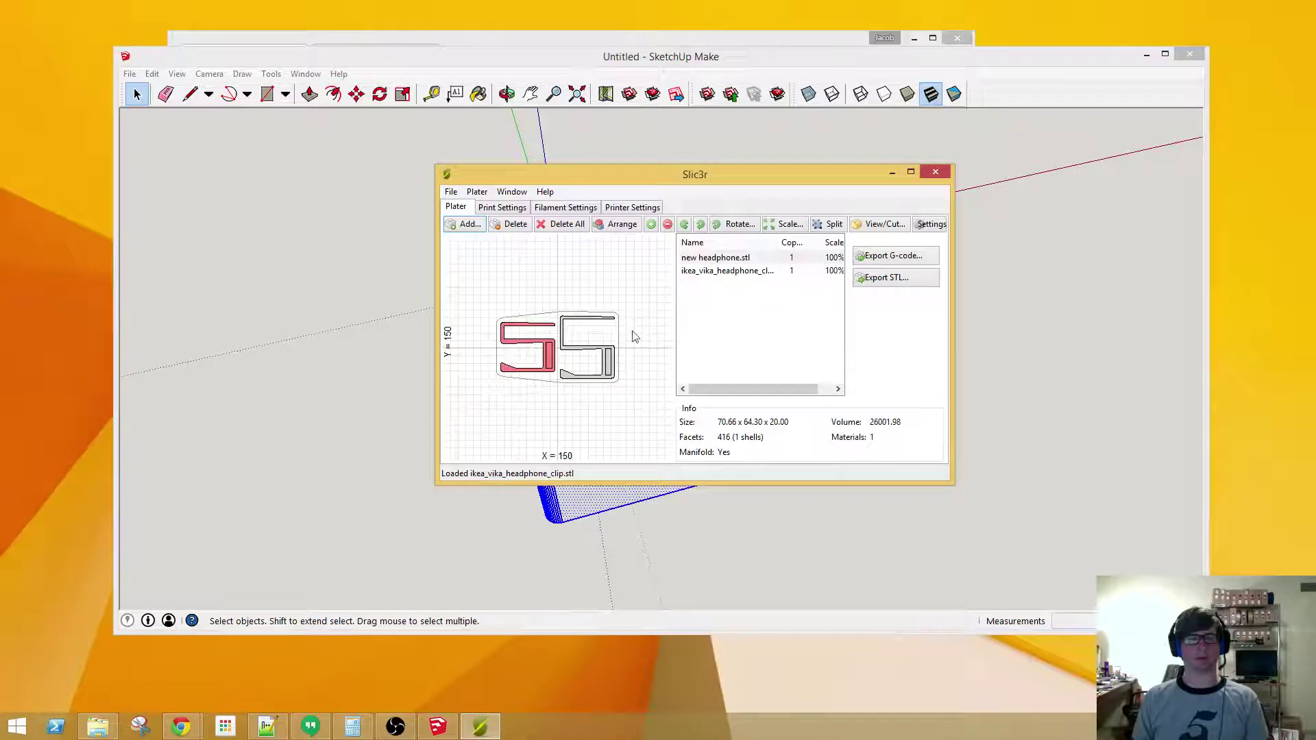
click(584, 355)
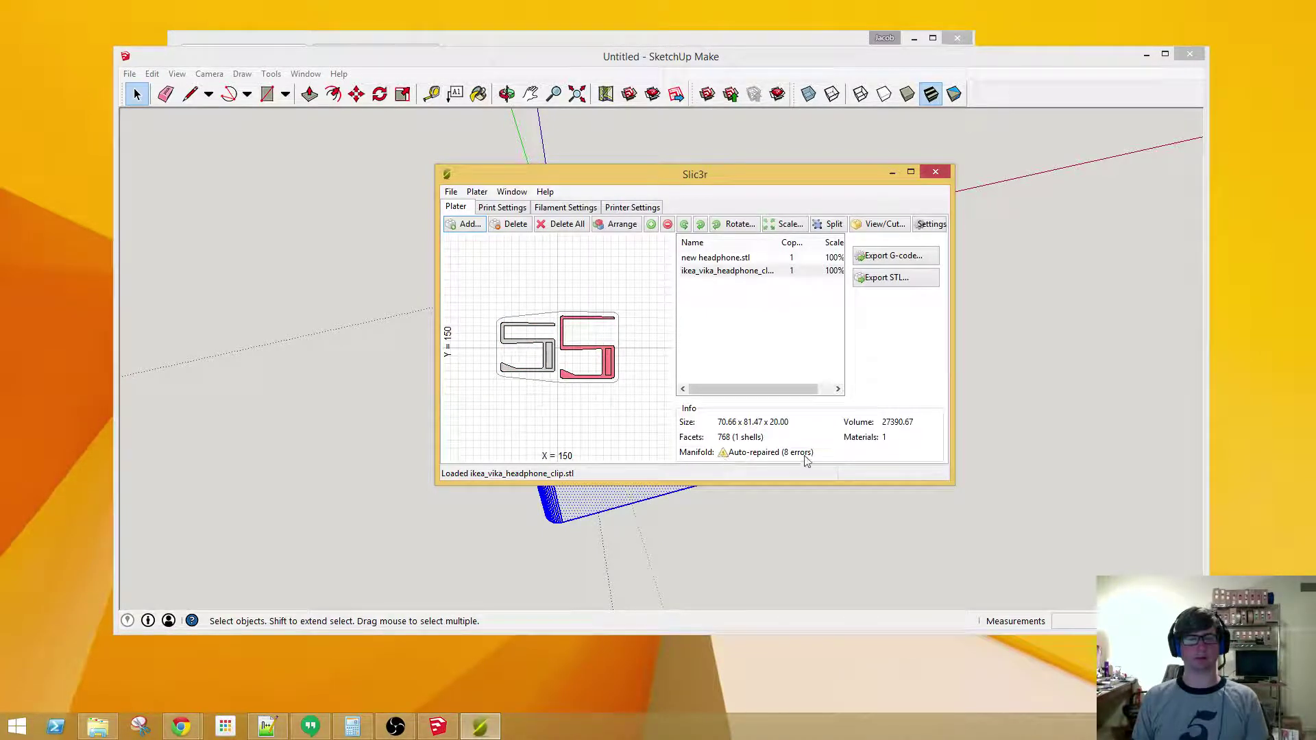
mouse_move(793, 456)
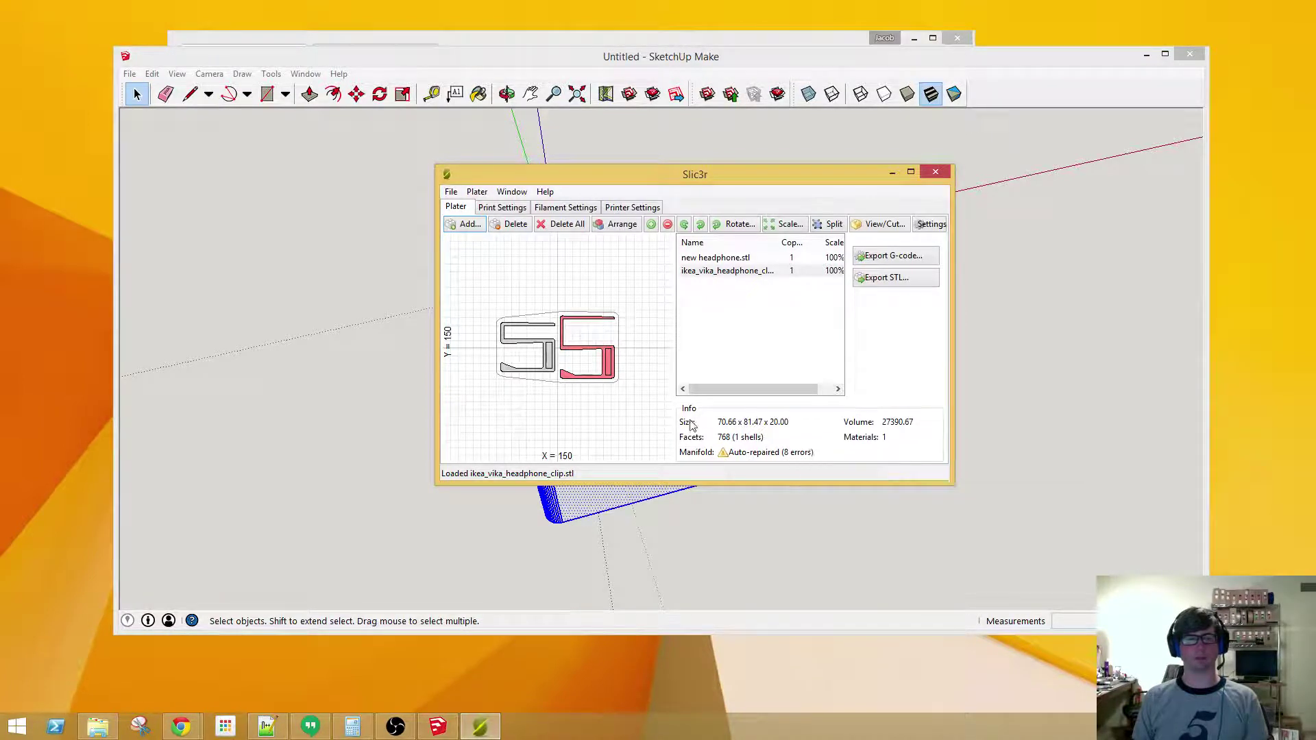
click(548, 371)
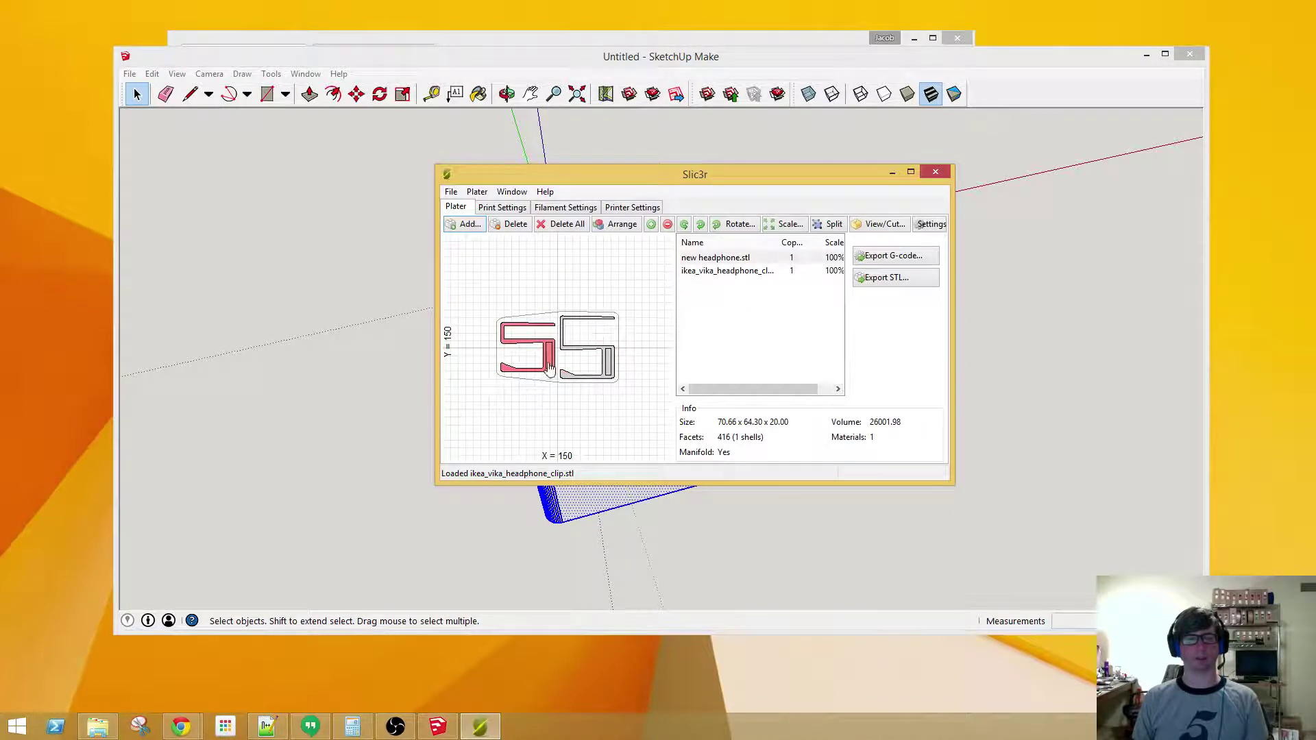
click(609, 370)
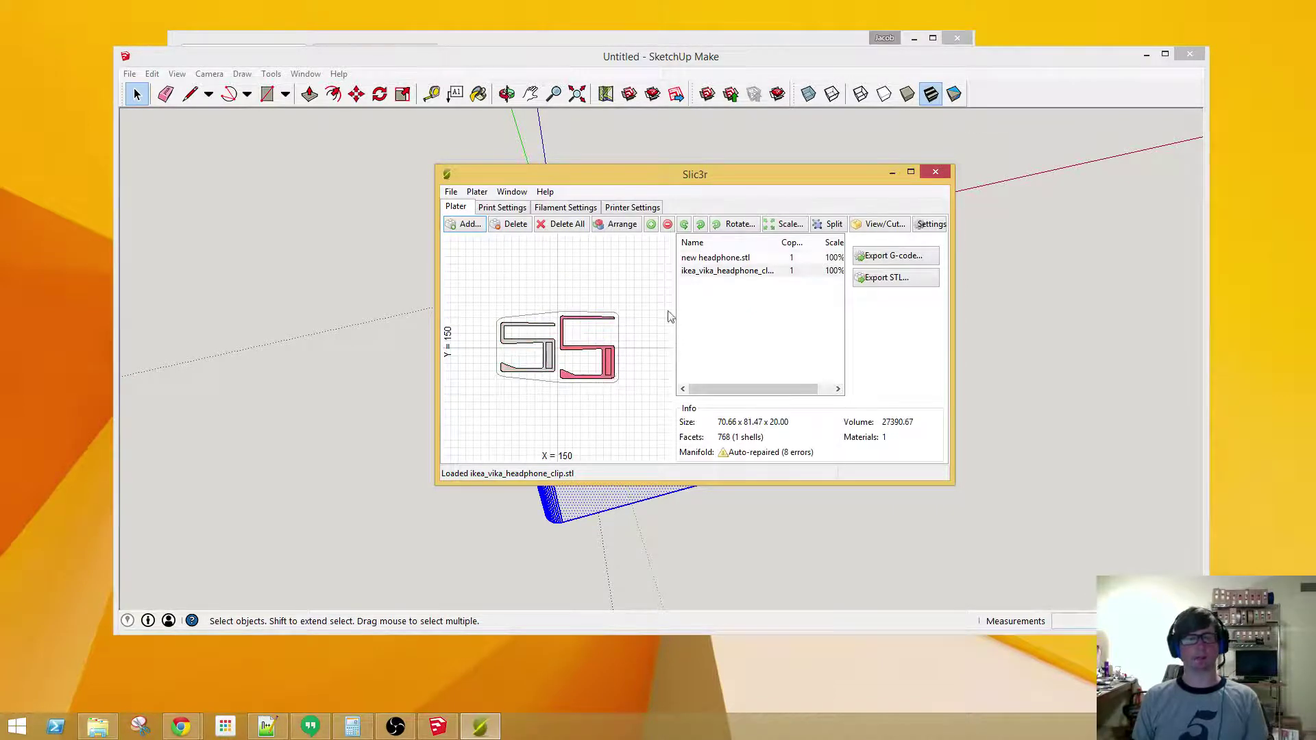
- Delete the selected original clip, leaving new headphone.stl centred on the bed
click(669, 227)
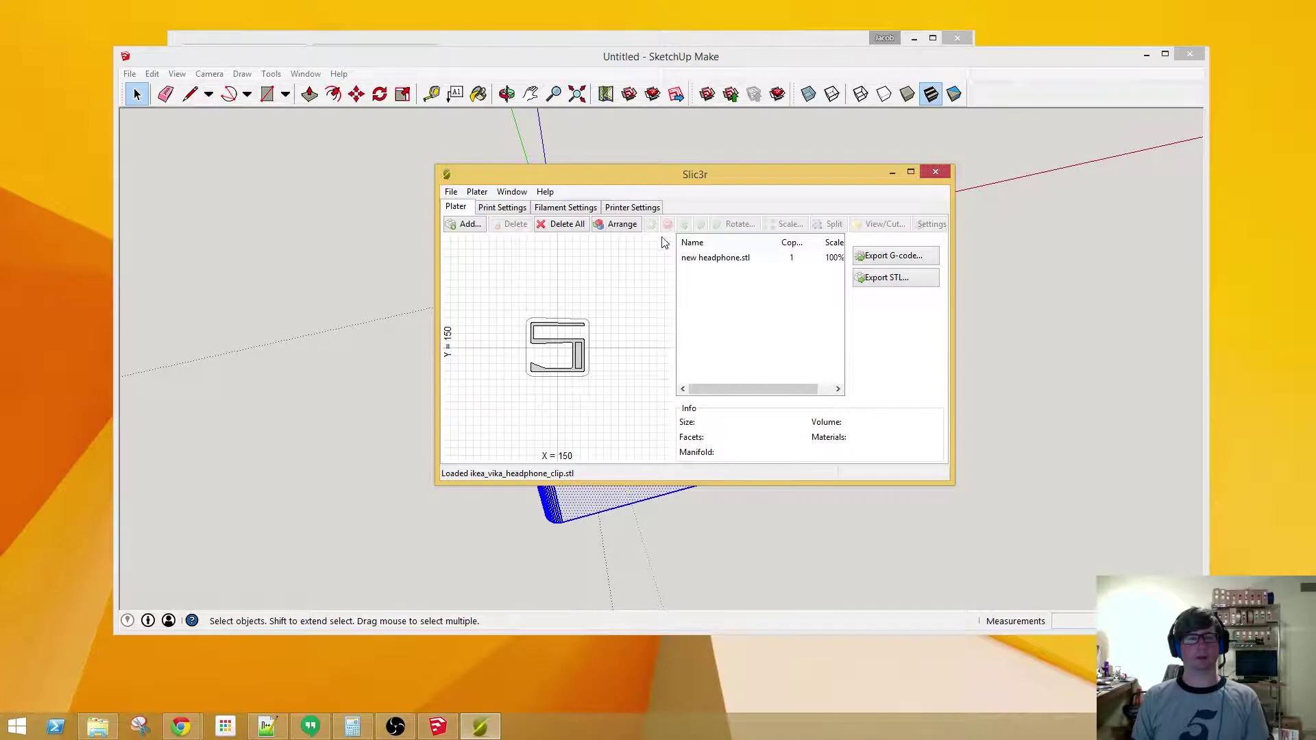